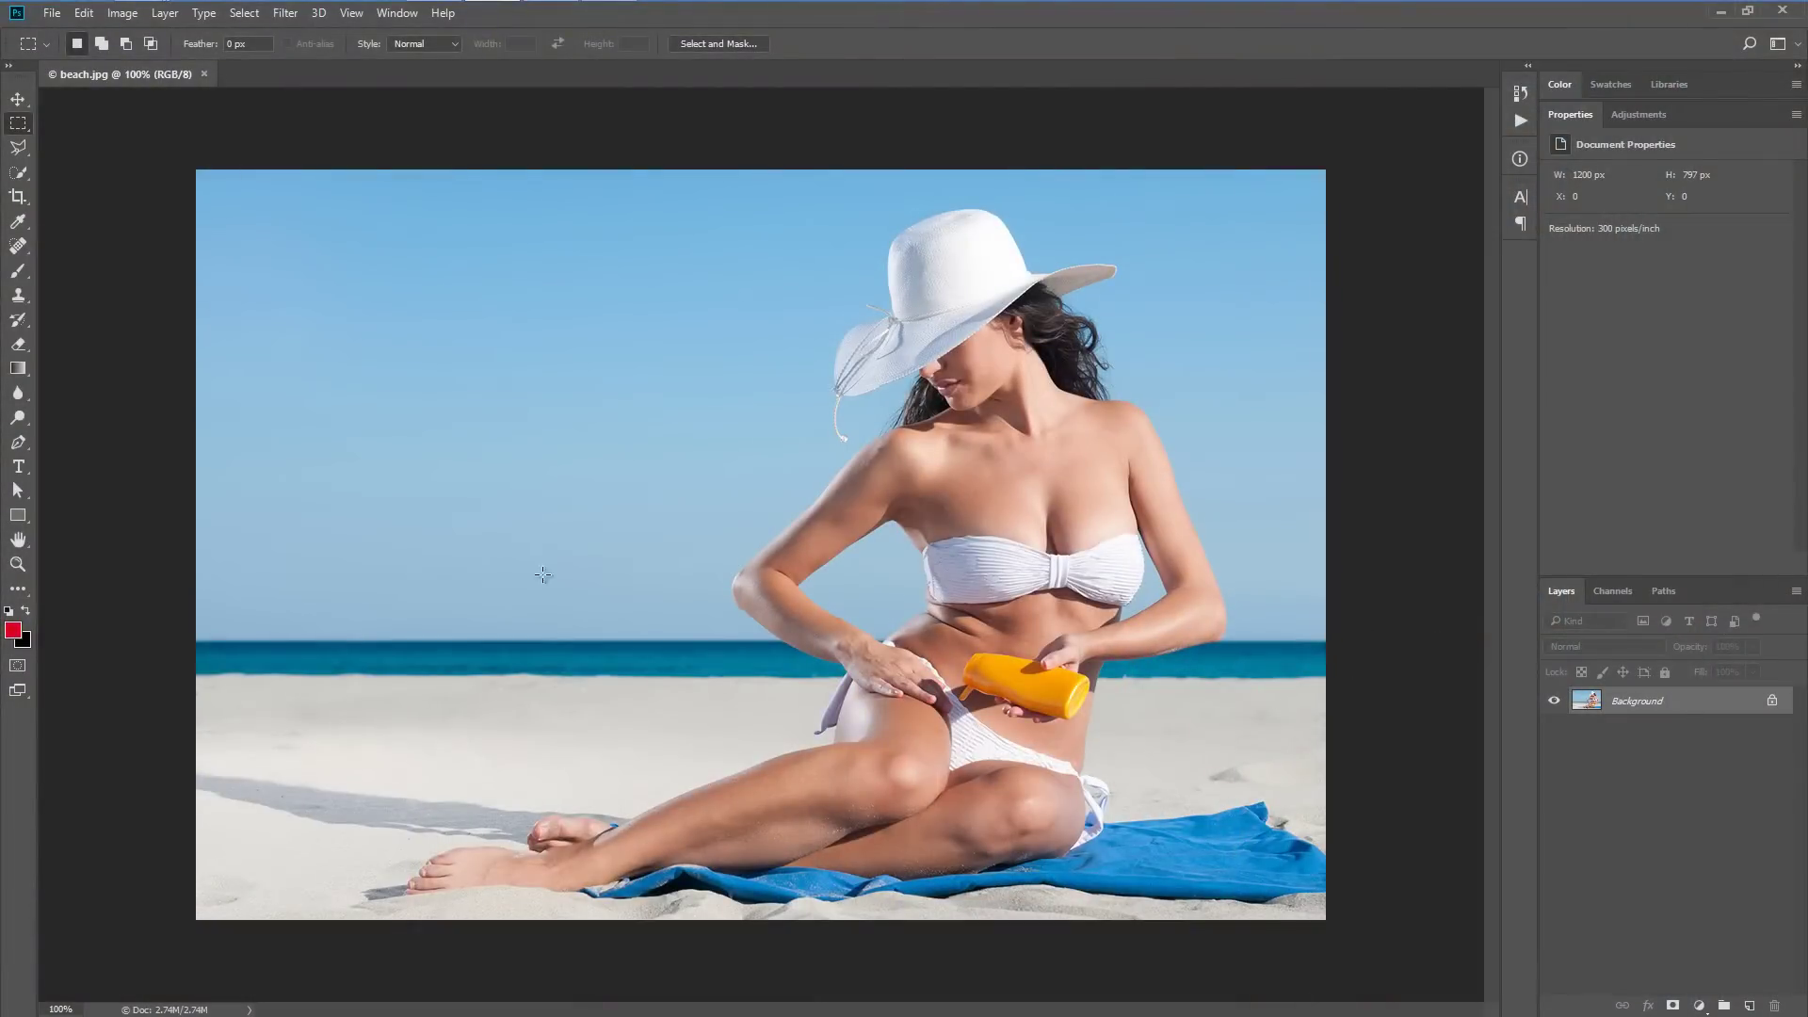
Draw a 349 × 349 px red square over the woman's face with the Rectangle Tool
{"action": "left_click", "coordinate": [19, 515]}
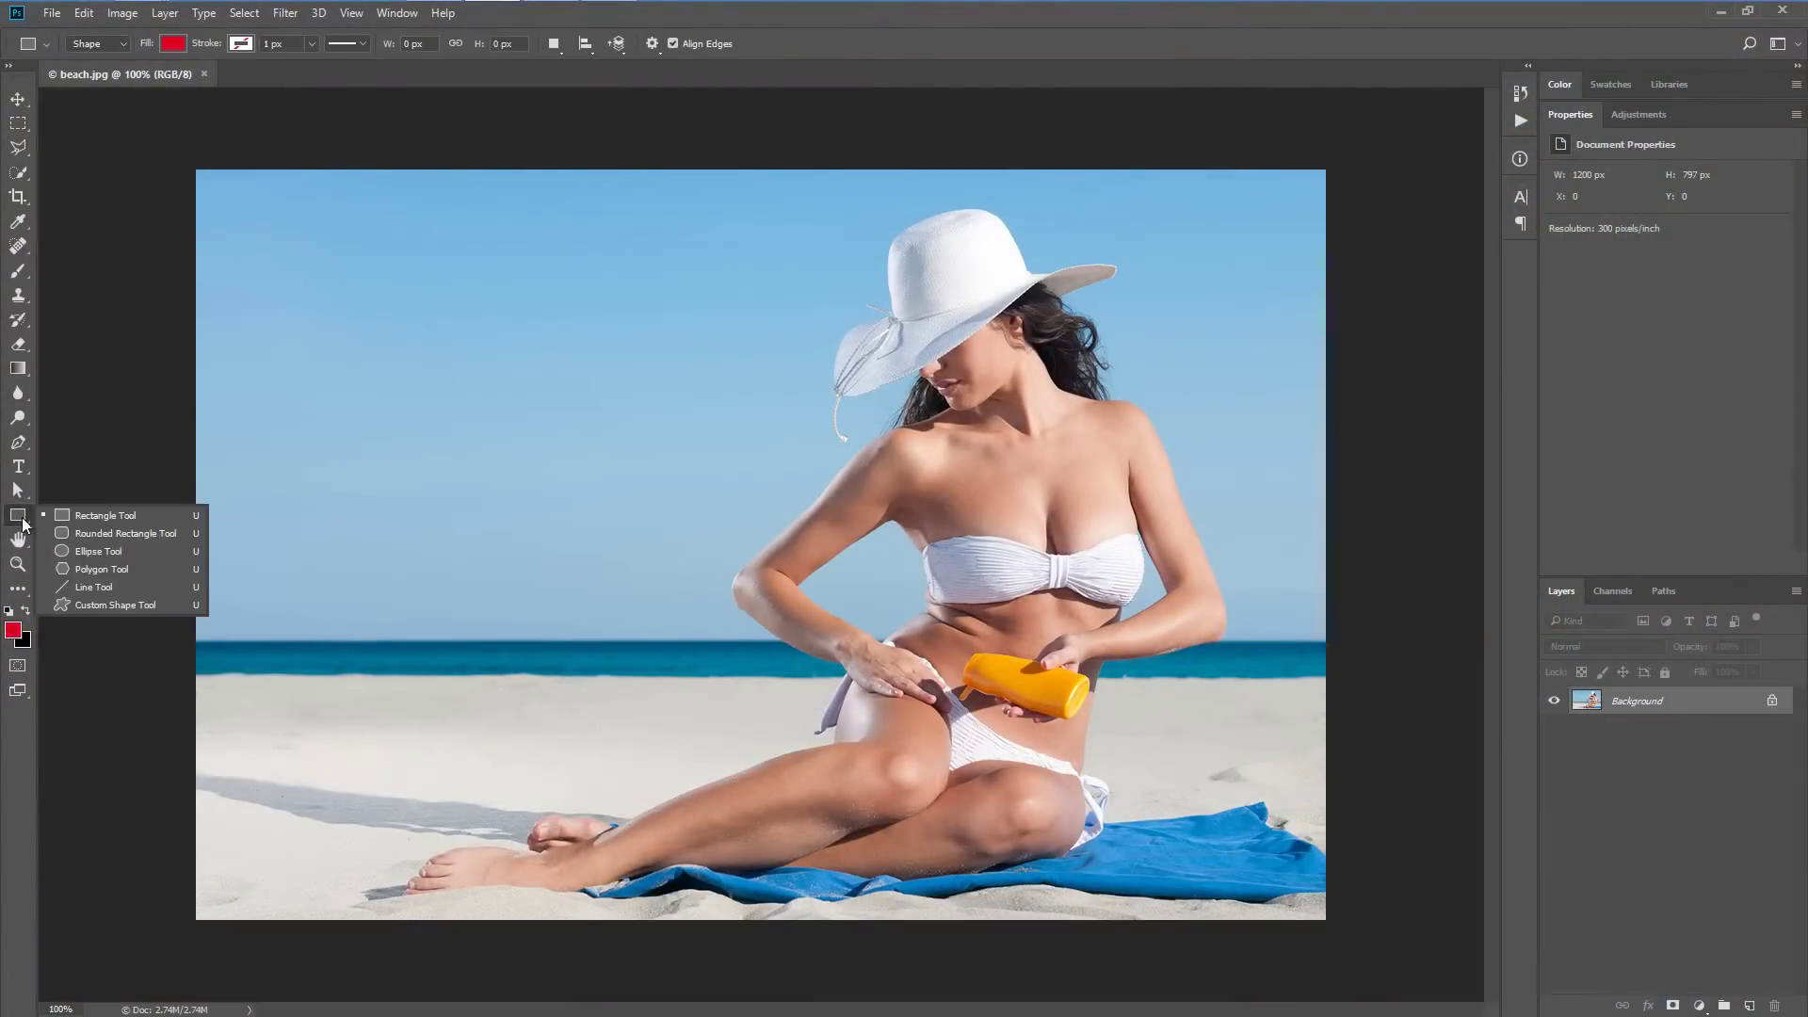
{"action": "left_click", "coordinate": [85, 516]}
{"action": "left_click_drag", "start_coordinate": [839, 235], "coordinate": [1170, 524]}
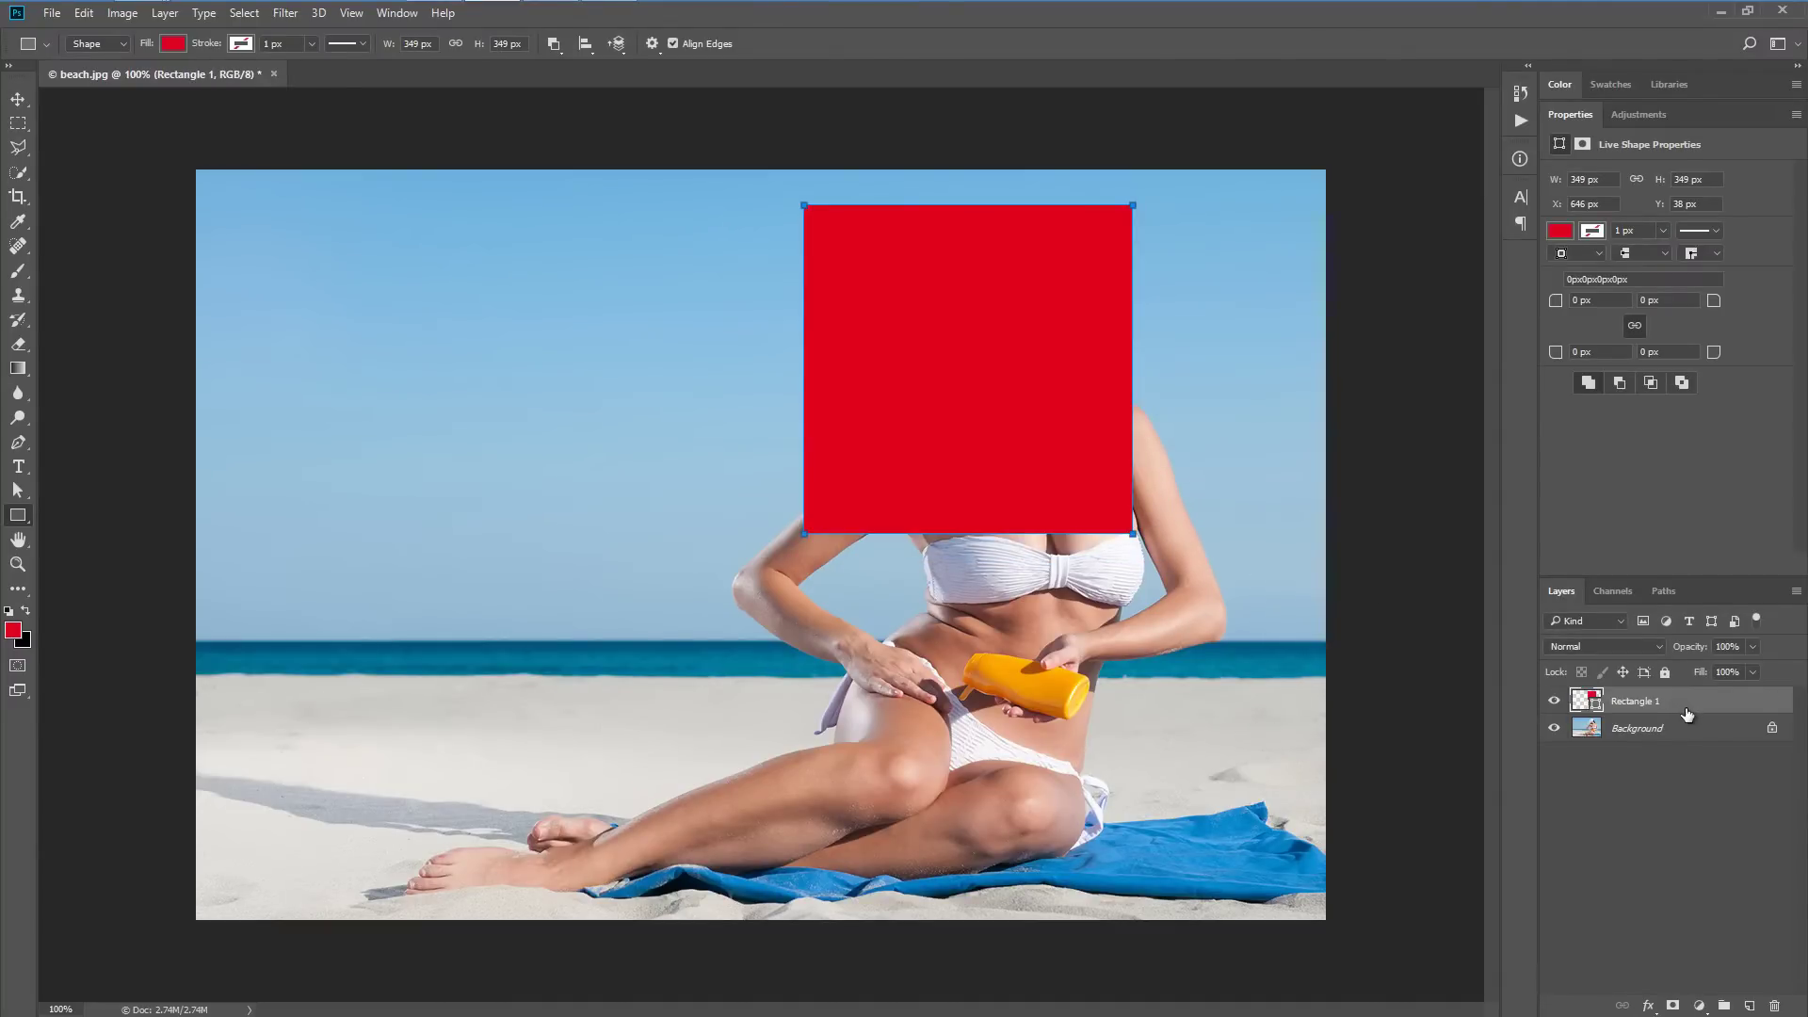
Duplicate the square's layer and give the copy a near-white f8f8f8 fill
{"action": "left_click_drag", "start_coordinate": [1686, 714], "coordinate": [1662, 730]}
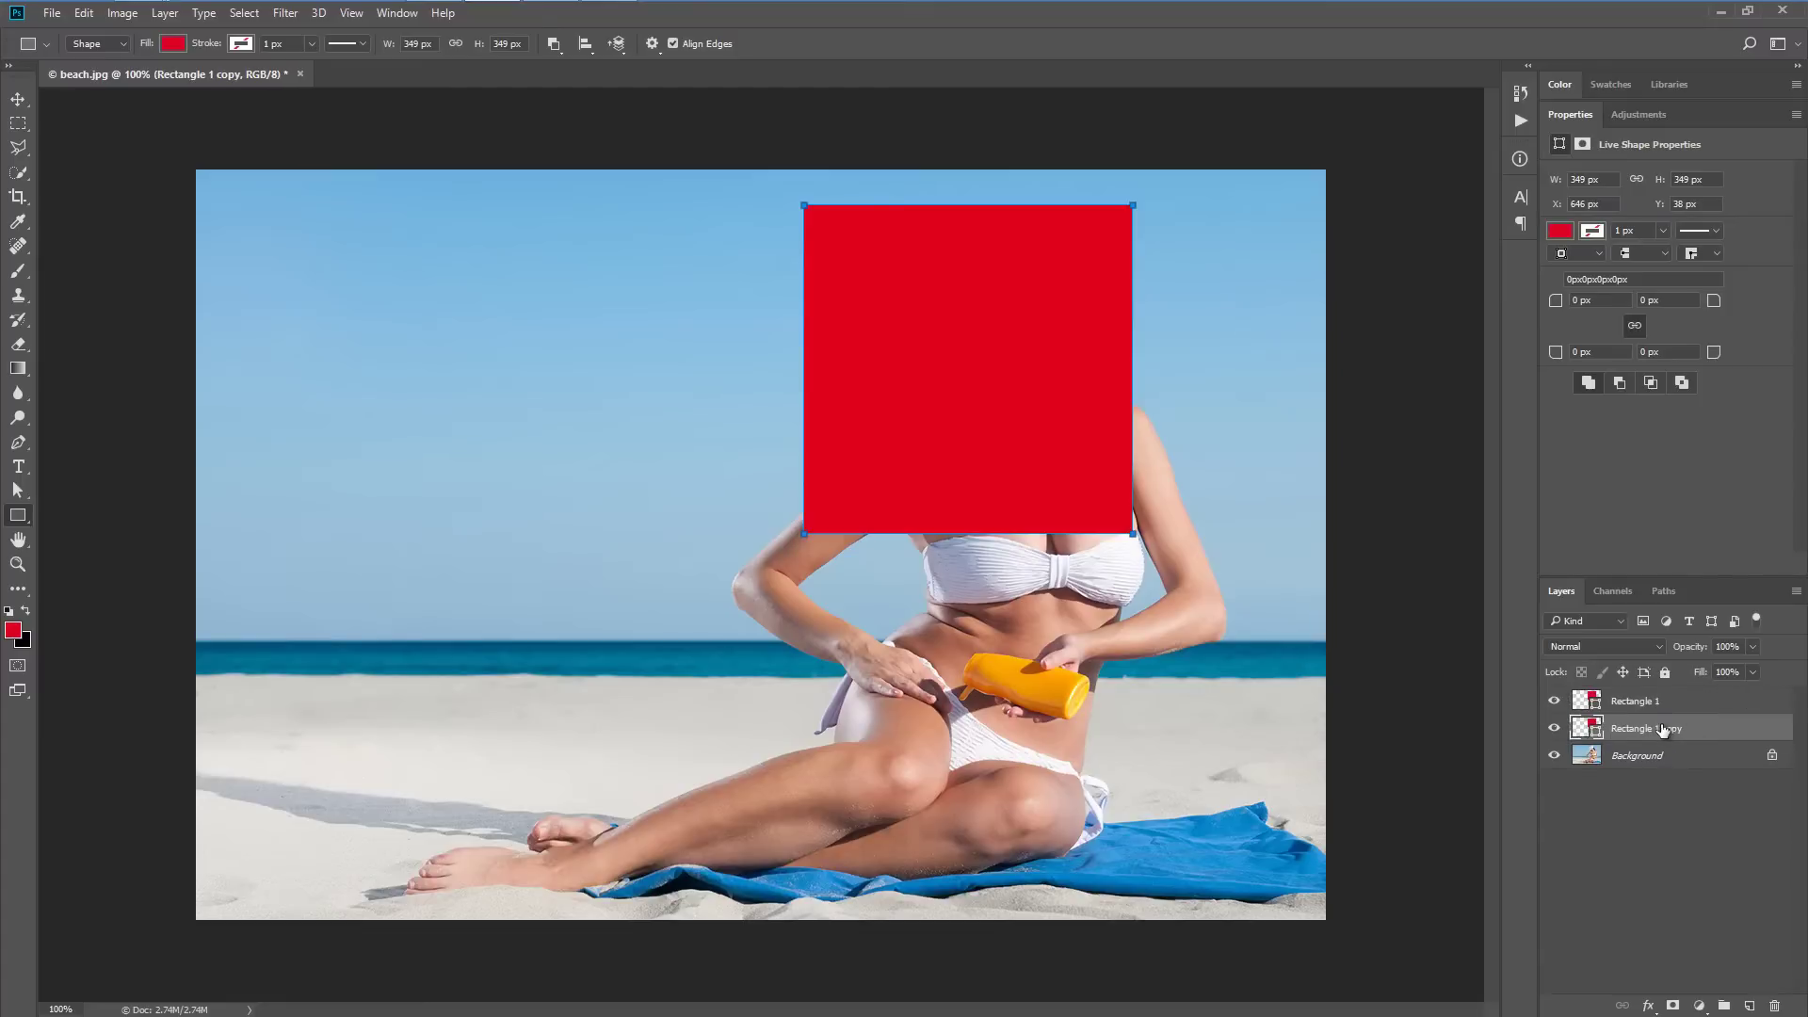
{"action": "double_click", "coordinate": [1589, 728]}
{"action": "type", "text": "dedede"}
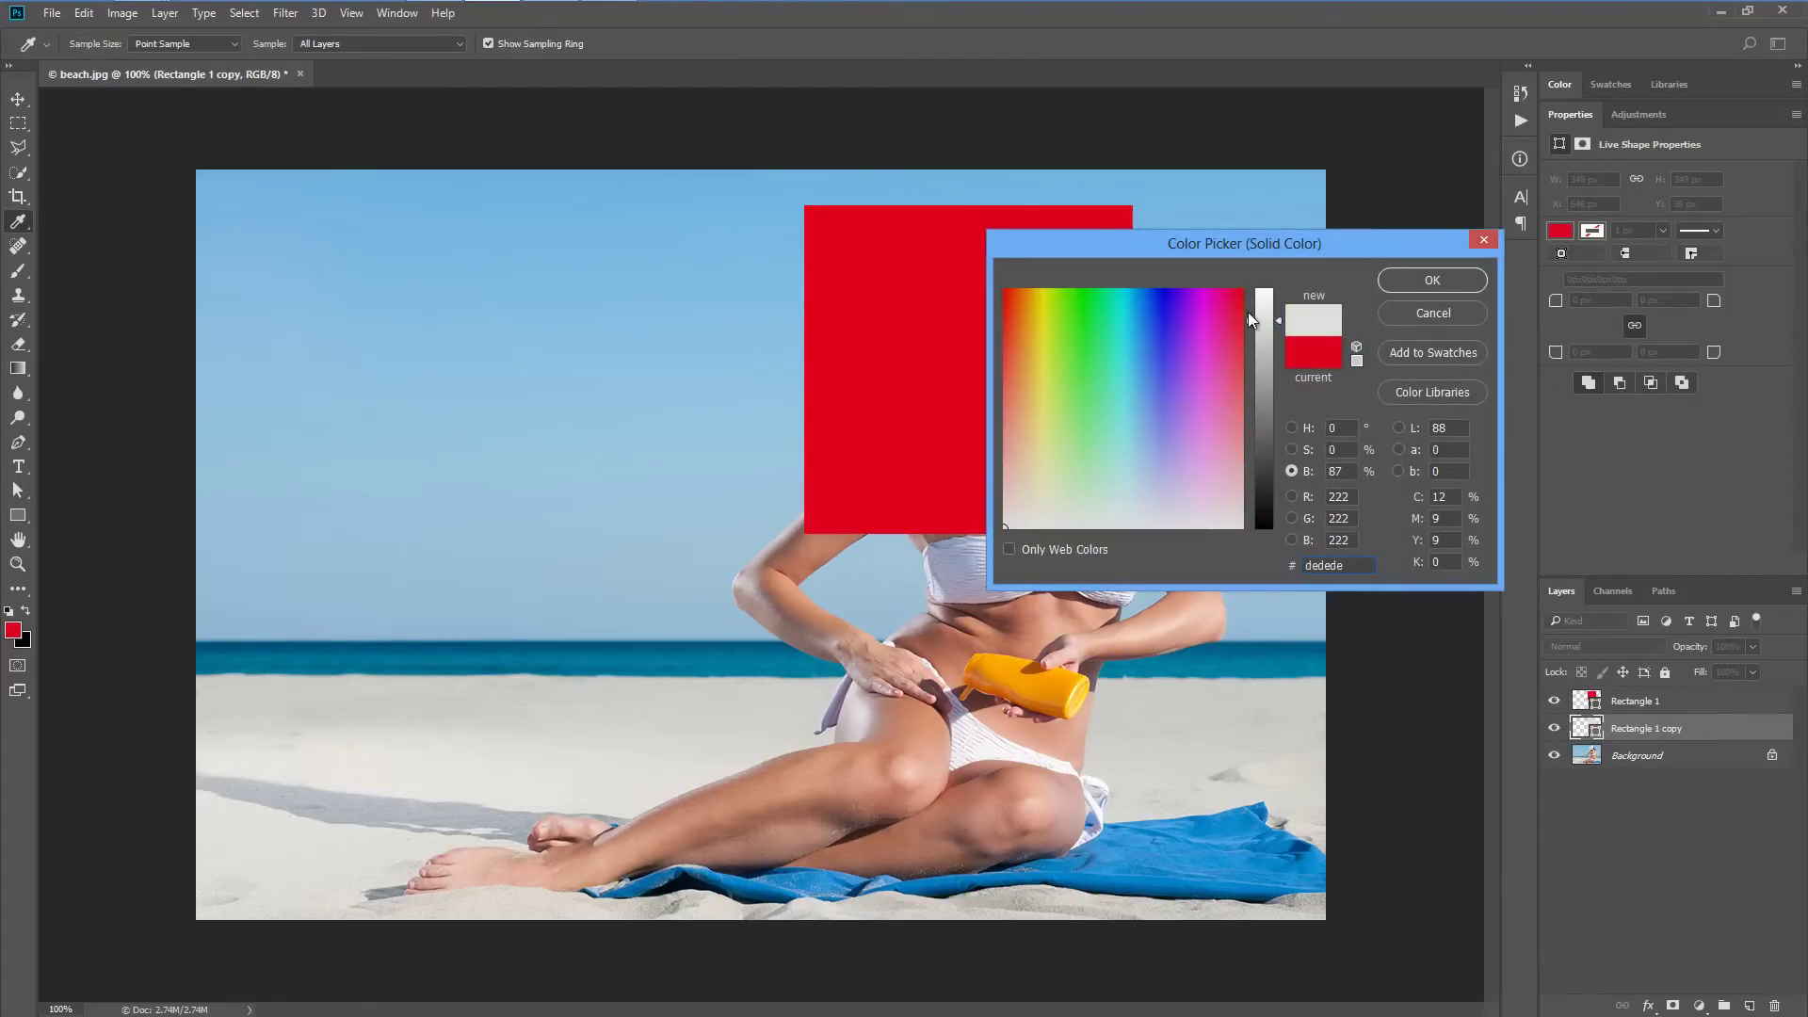
{"action": "left_click_drag", "start_coordinate": [1248, 319], "coordinate": [1263, 298]}
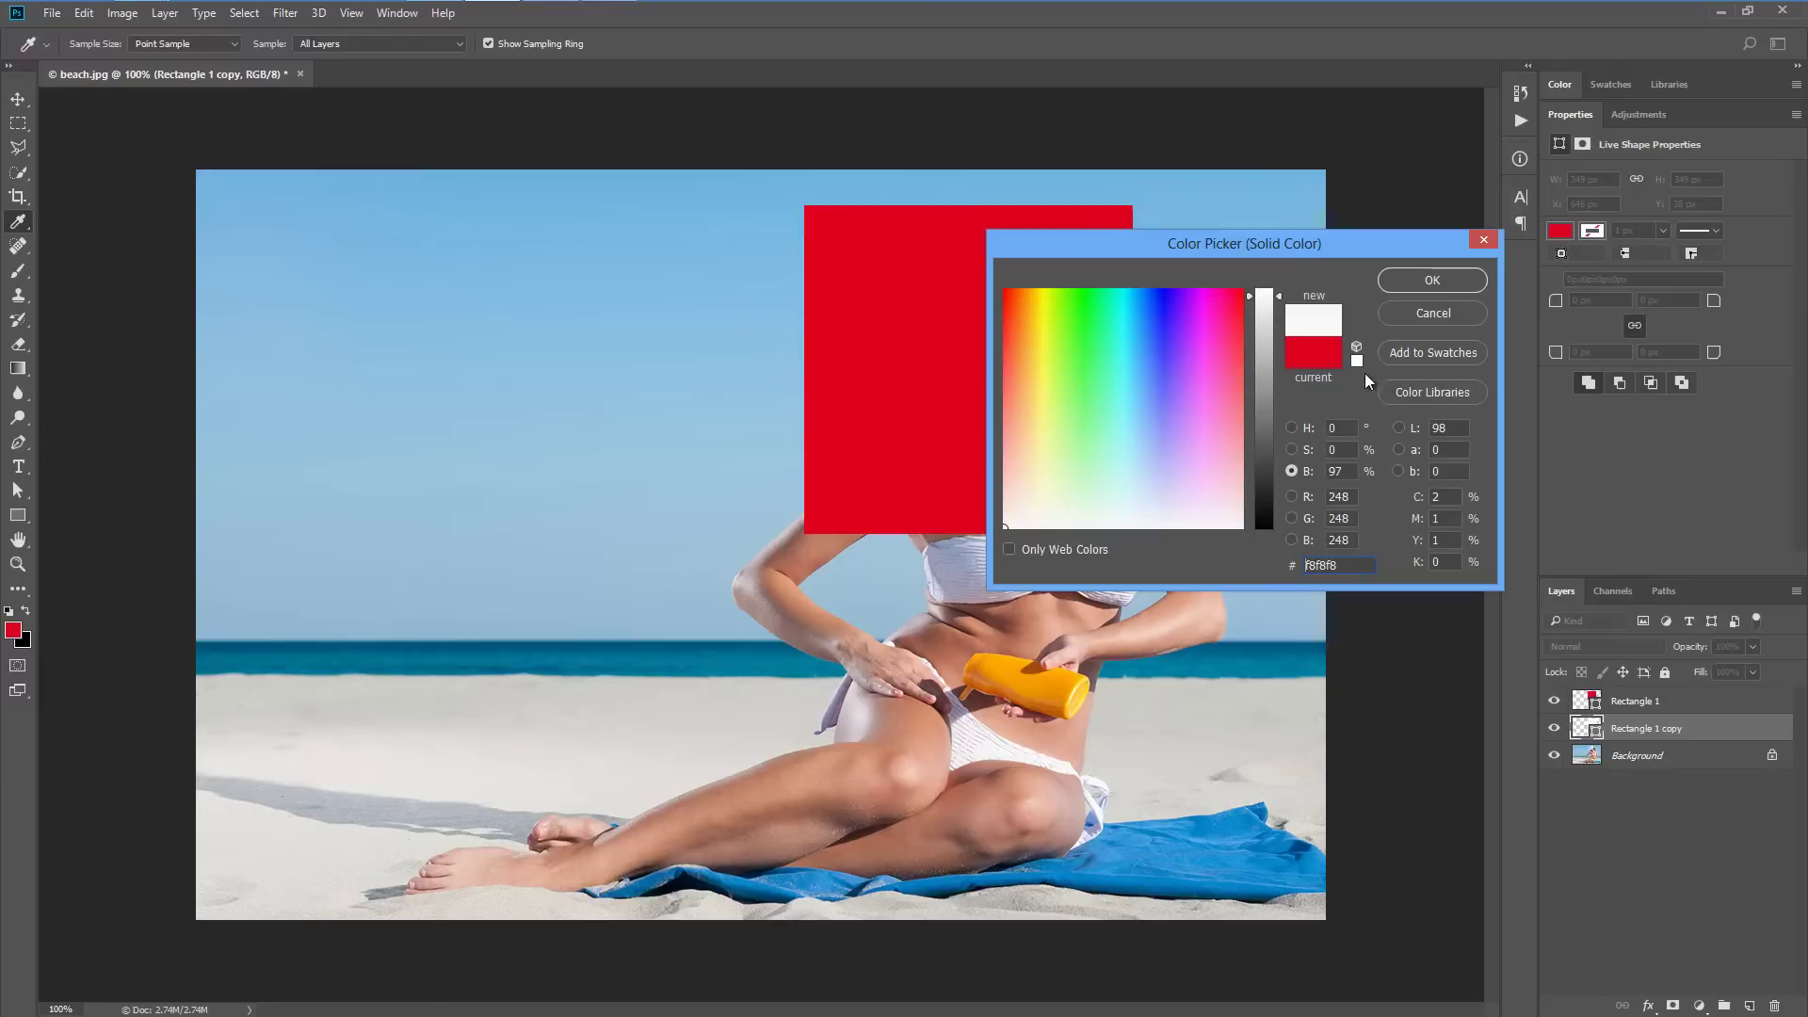
{"action": "left_click", "coordinate": [1415, 286]}
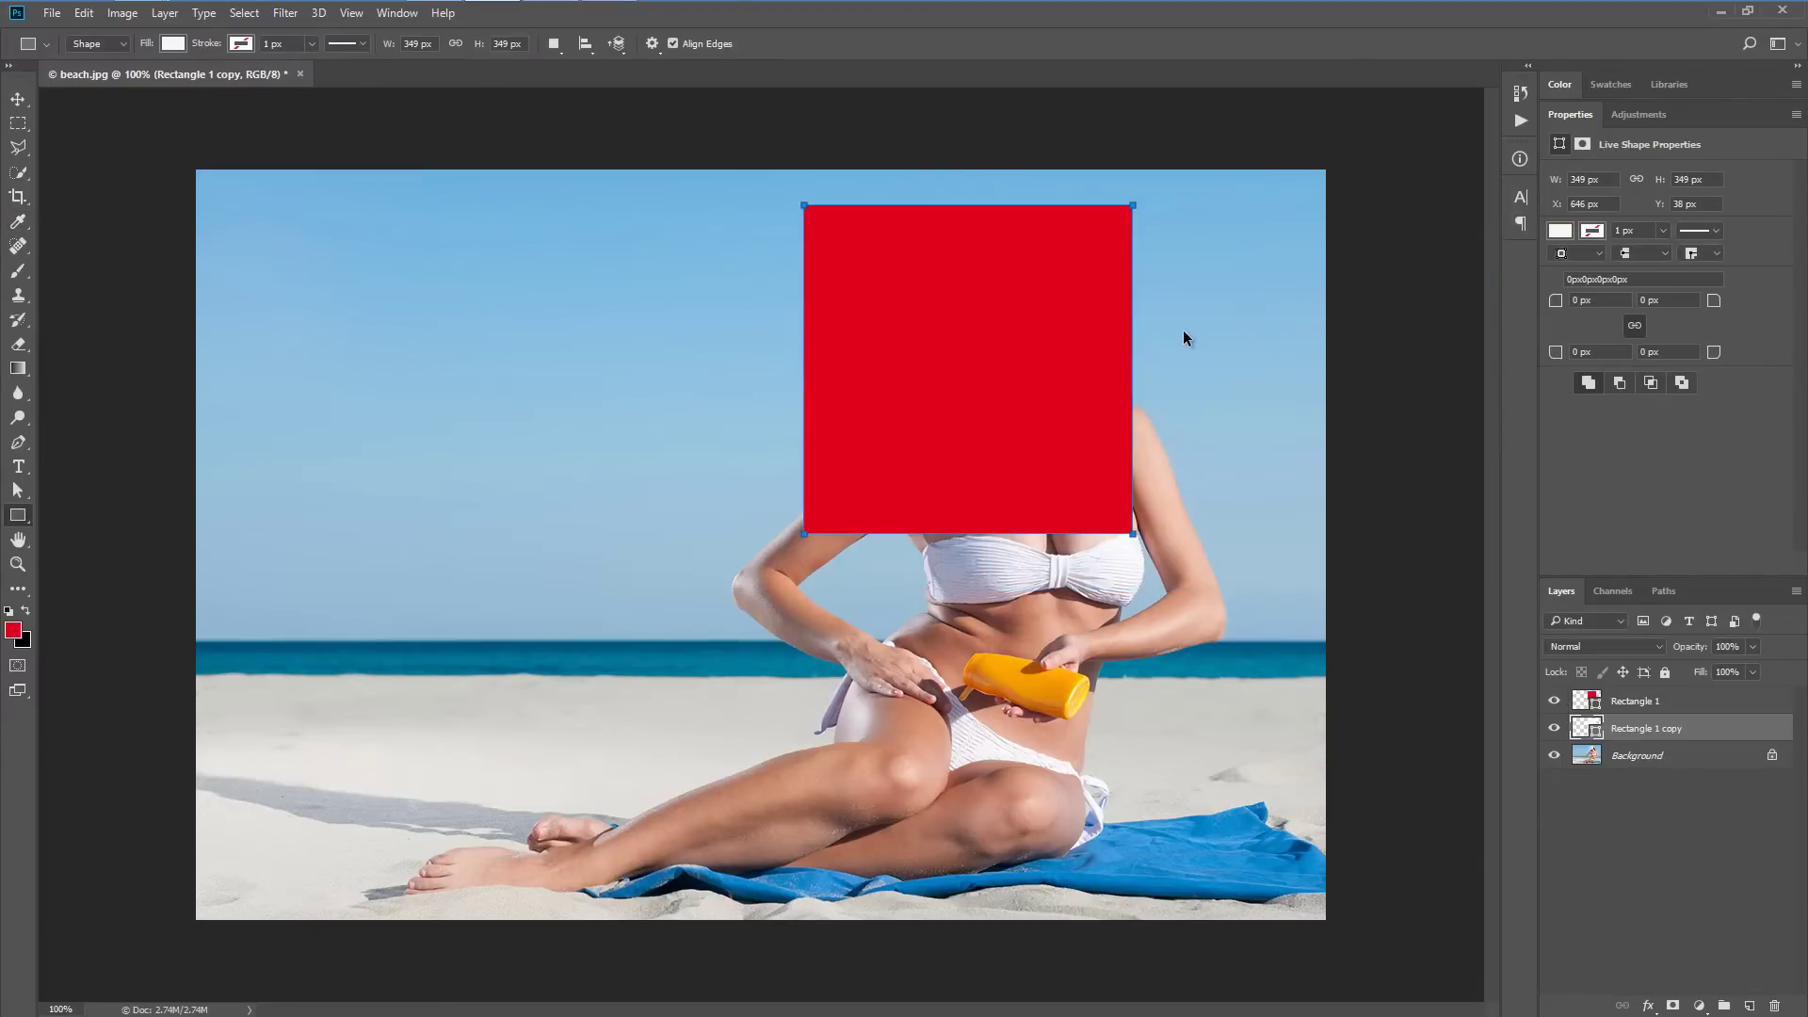
Stretch the white copy to 384 × 464 px around the red square, with a deeper bottom border
{"action": "key", "text": "ctrl+t"}
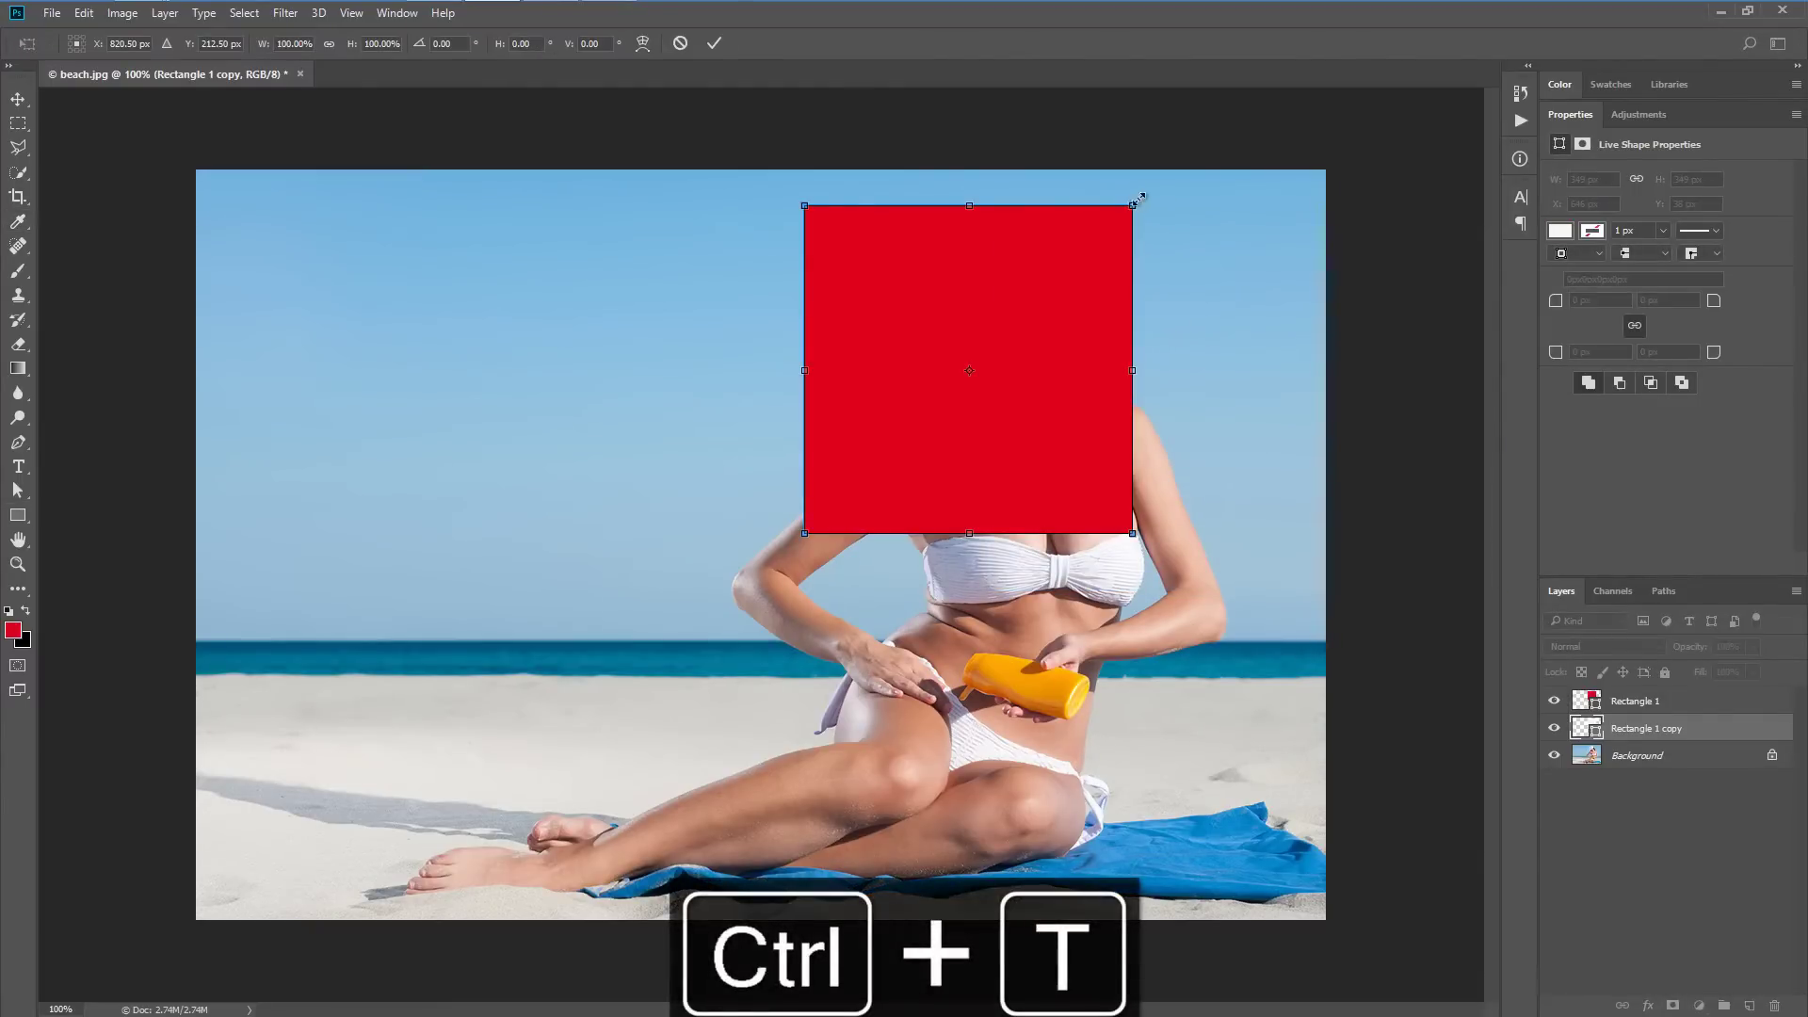
{"action": "left_click_drag", "start_coordinate": [1130, 207], "coordinate": [1149, 192]}
{"action": "left_click_drag", "start_coordinate": [969, 189], "coordinate": [973, 184]}
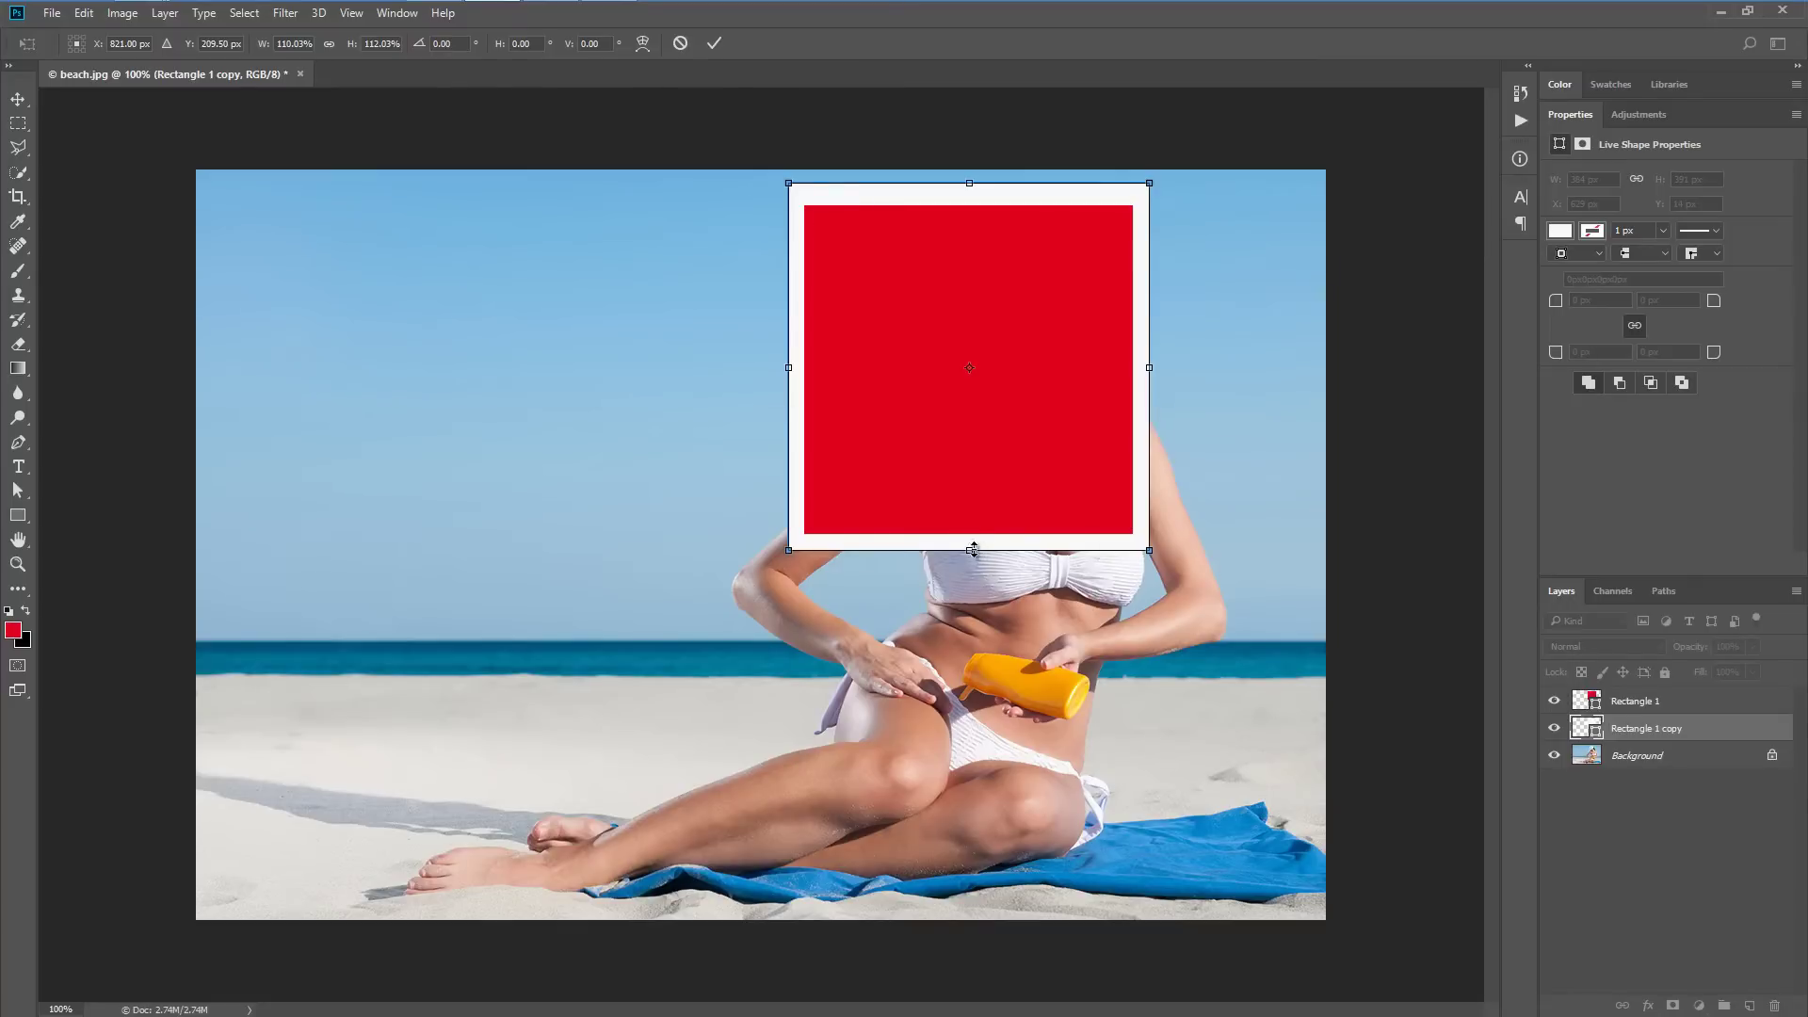
{"action": "left_click_drag", "start_coordinate": [973, 549], "coordinate": [970, 619]}
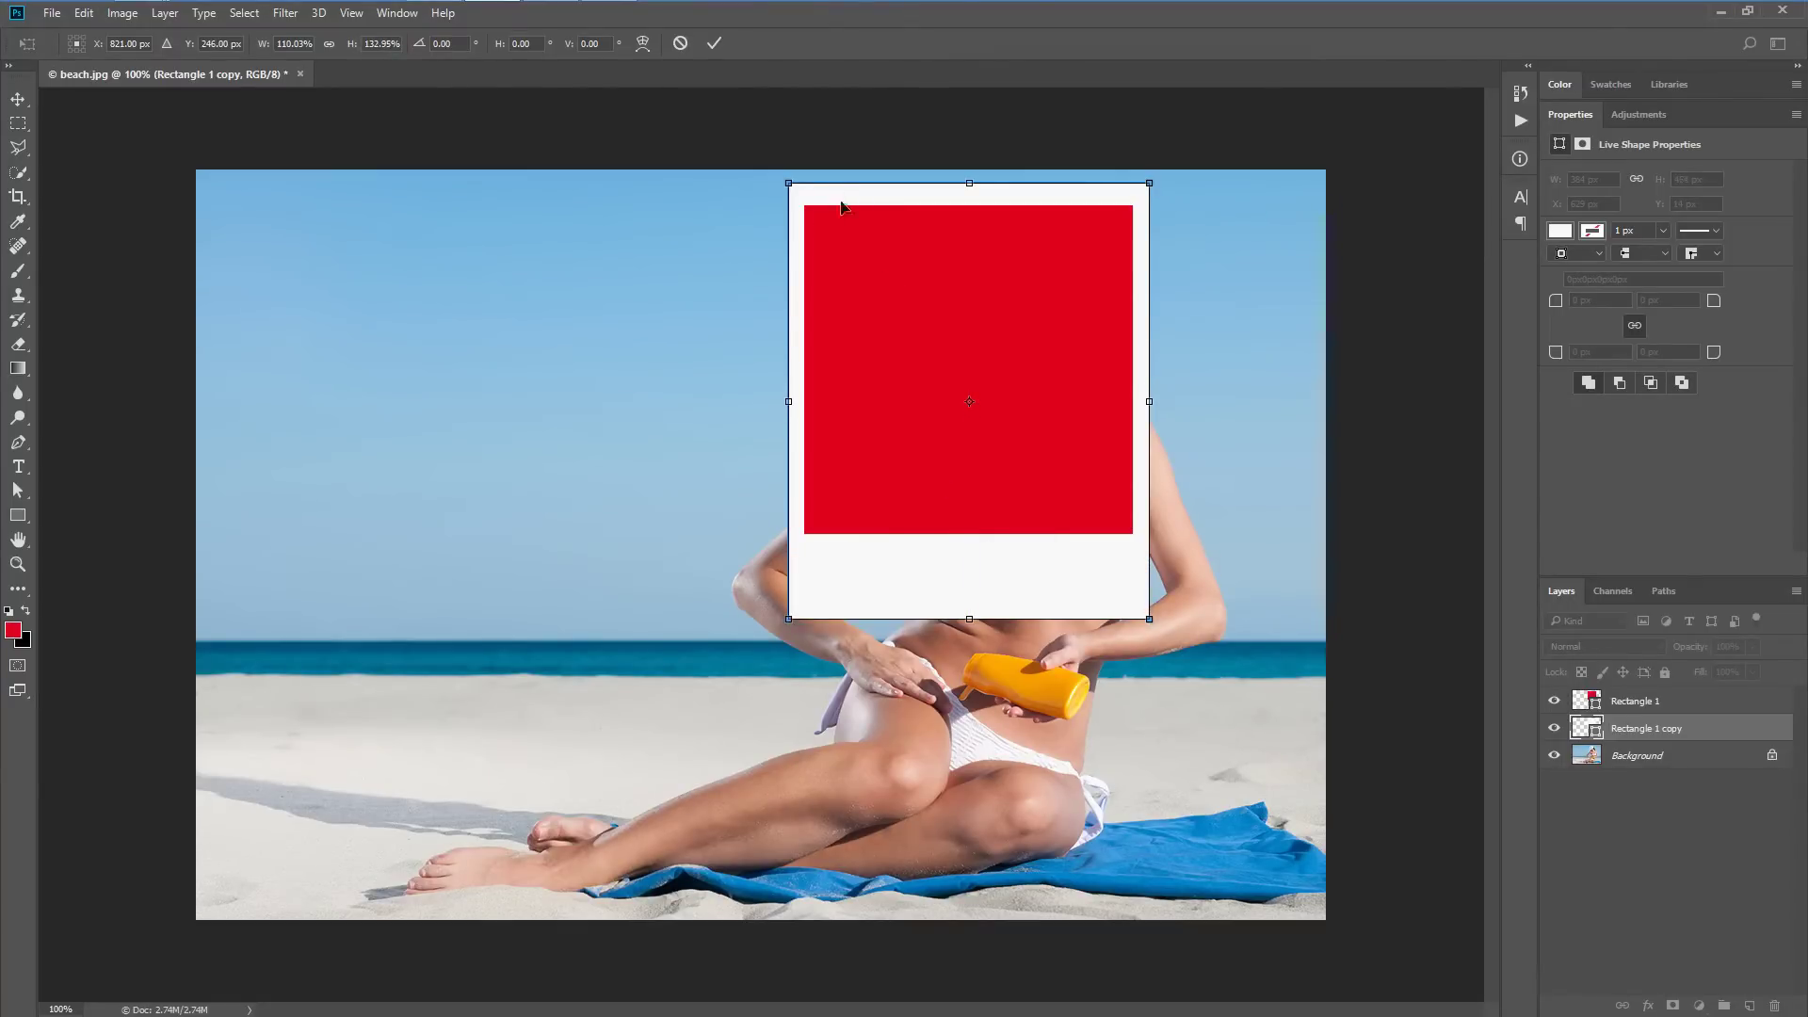
{"action": "left_click", "coordinate": [706, 47]}
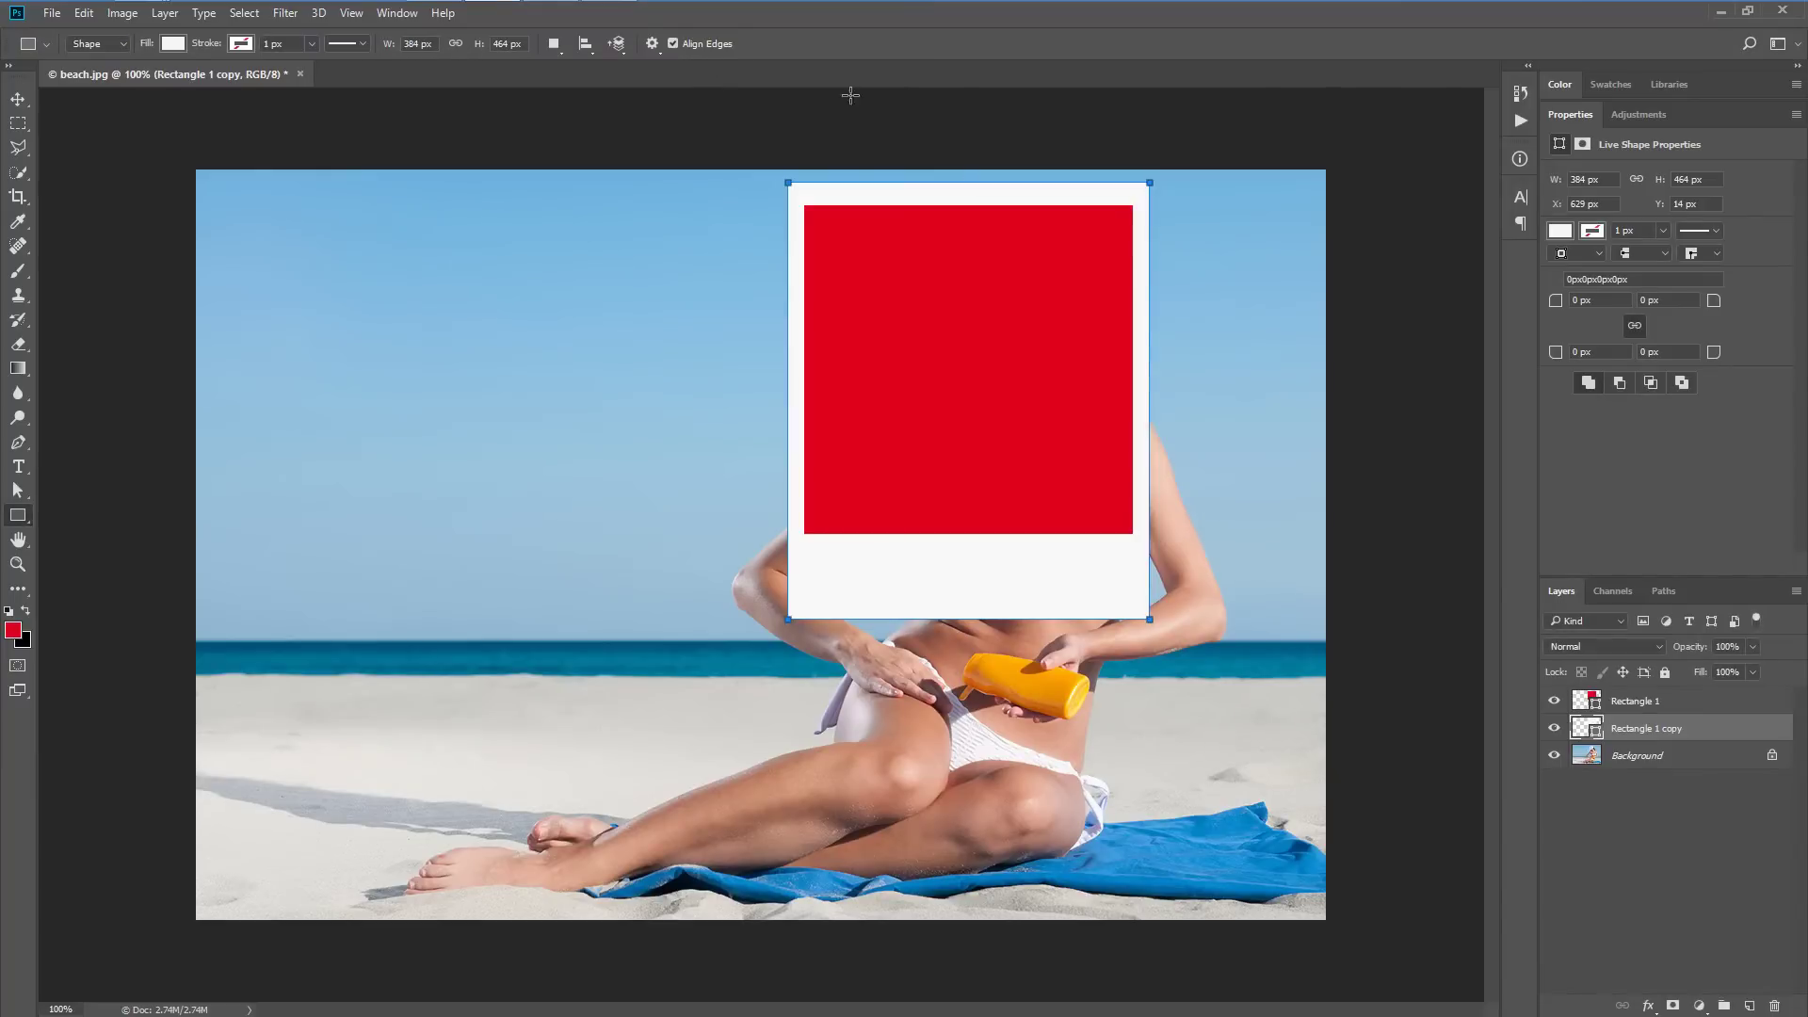
Set Rectangle 1's Fill Opacity to 0% and Knockout to Deep so the photo shows through
{"action": "double_click", "coordinate": [1724, 706]}
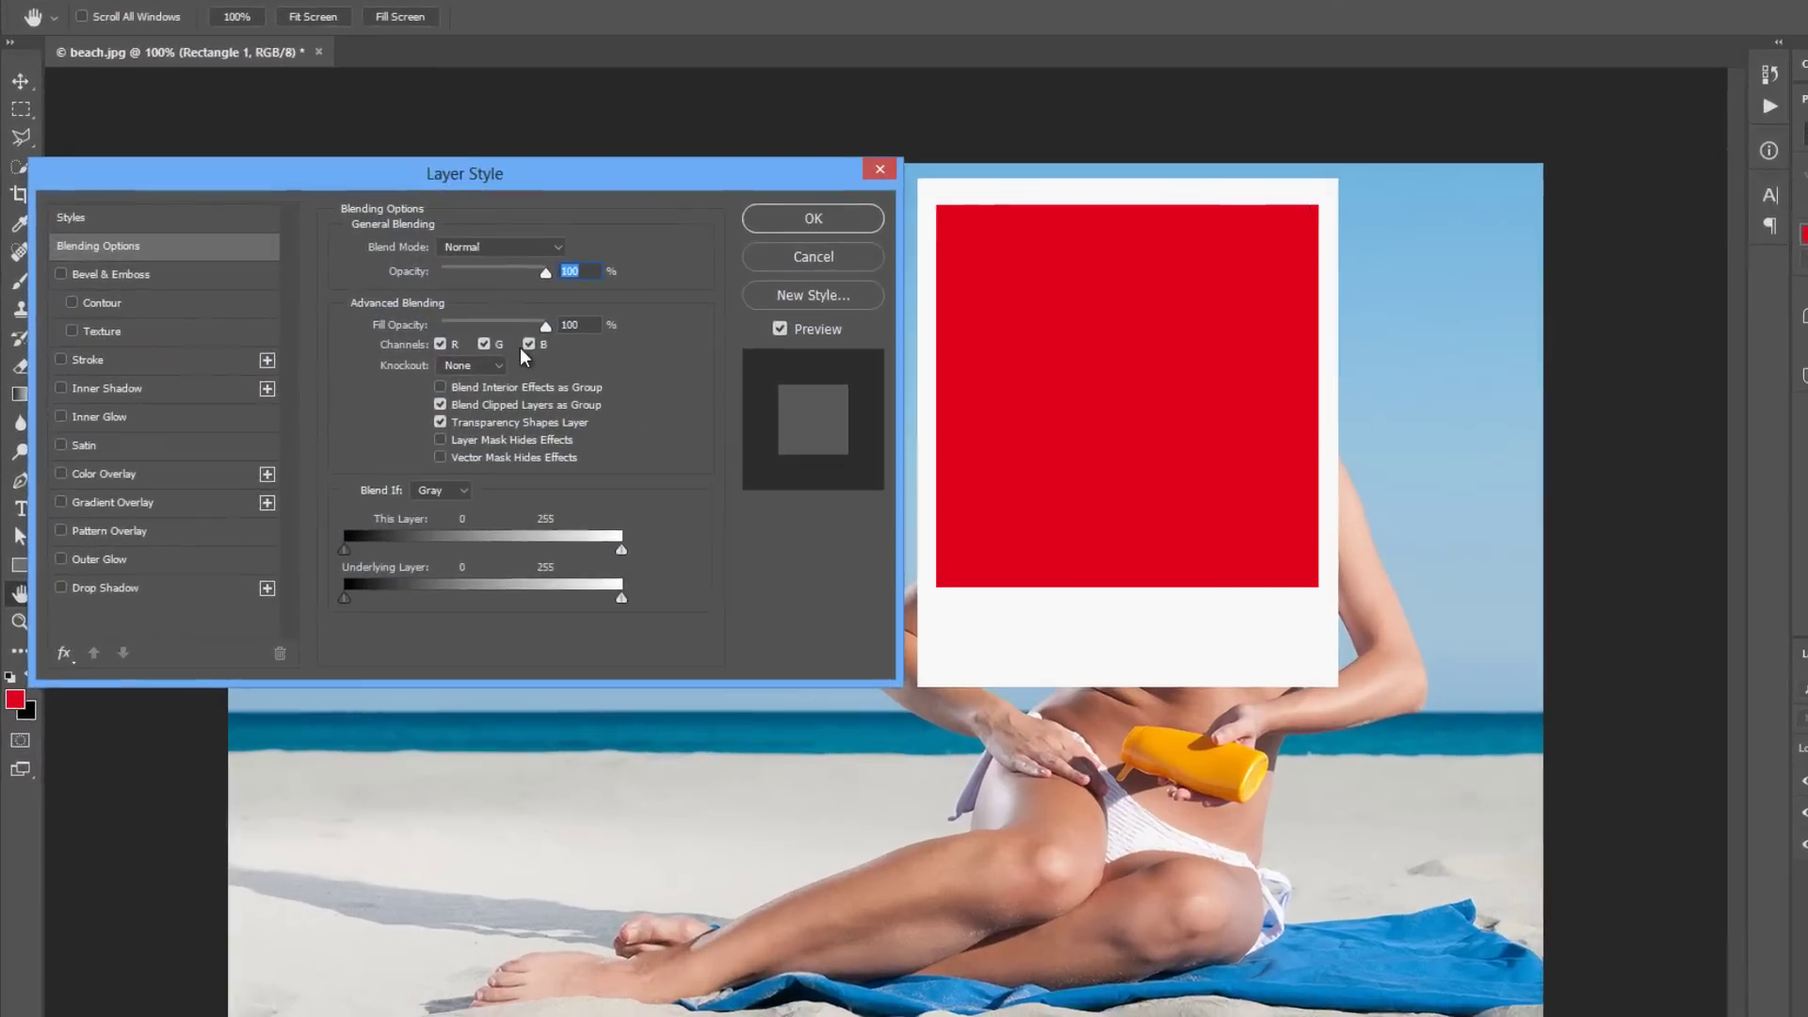
{"action": "left_click_drag", "start_coordinate": [545, 326], "coordinate": [422, 329]}
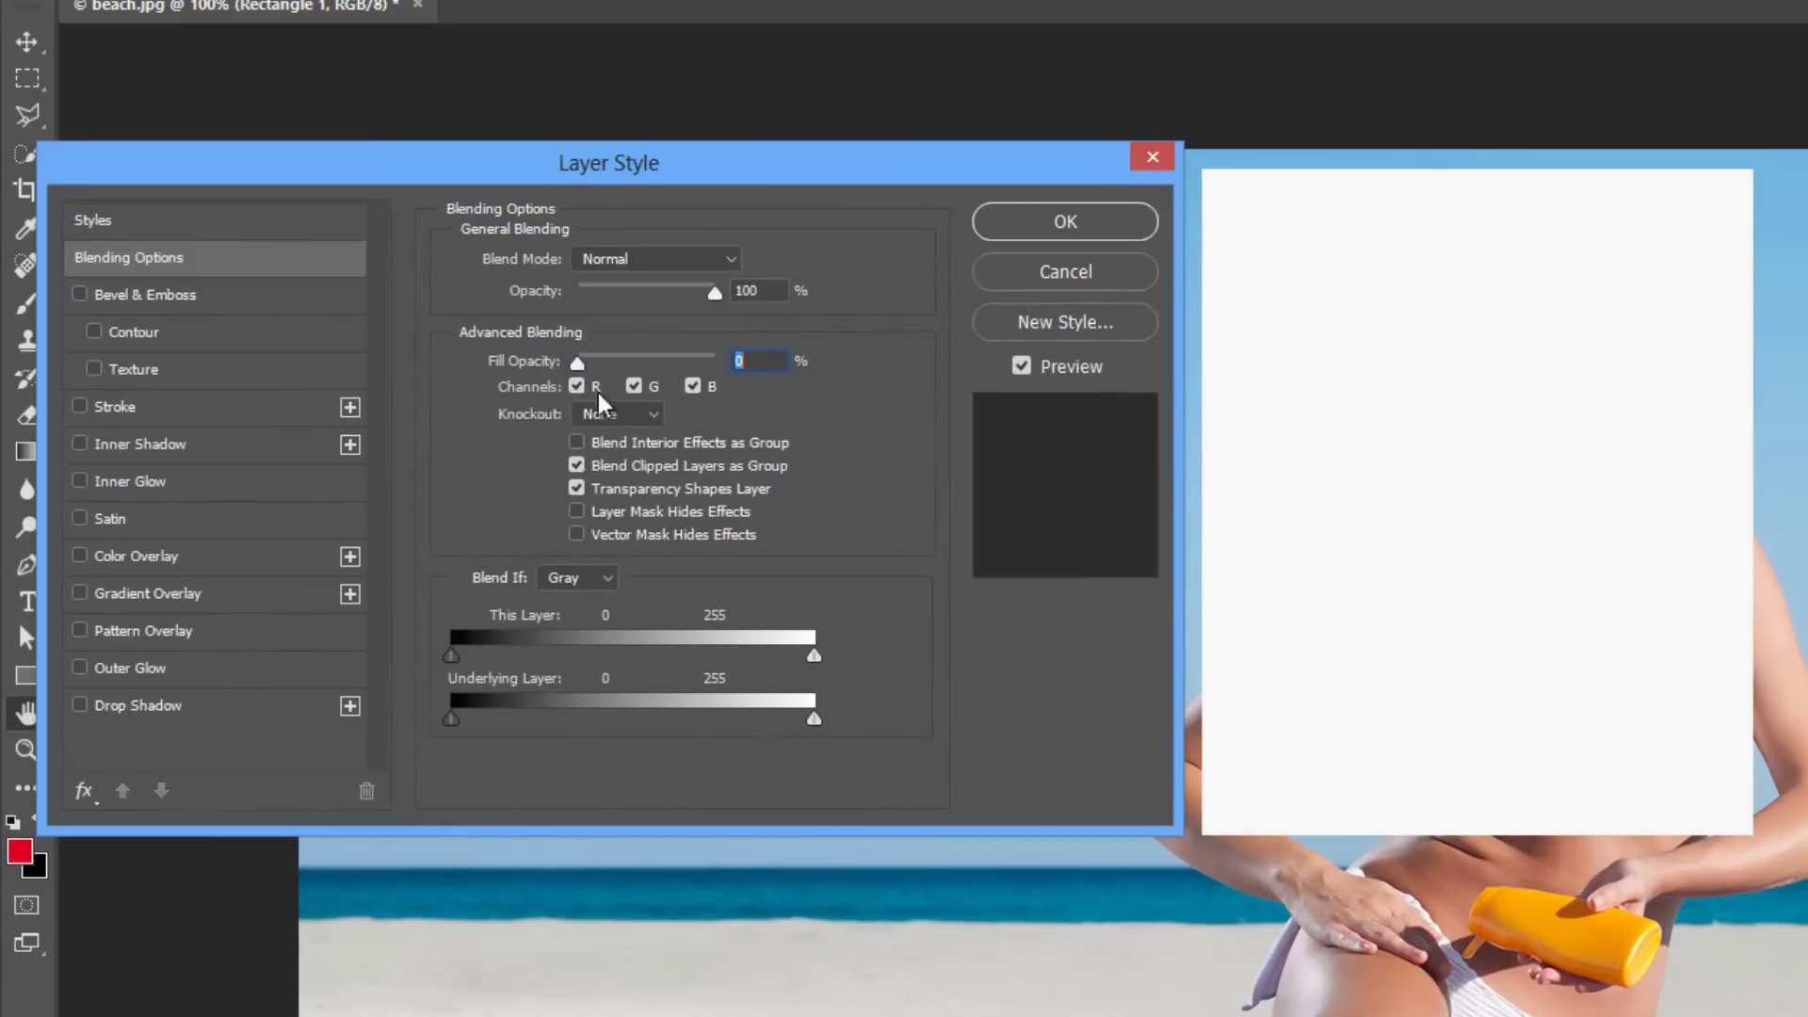
{"action": "left_click", "coordinate": [607, 414]}
{"action": "left_click", "coordinate": [600, 473]}
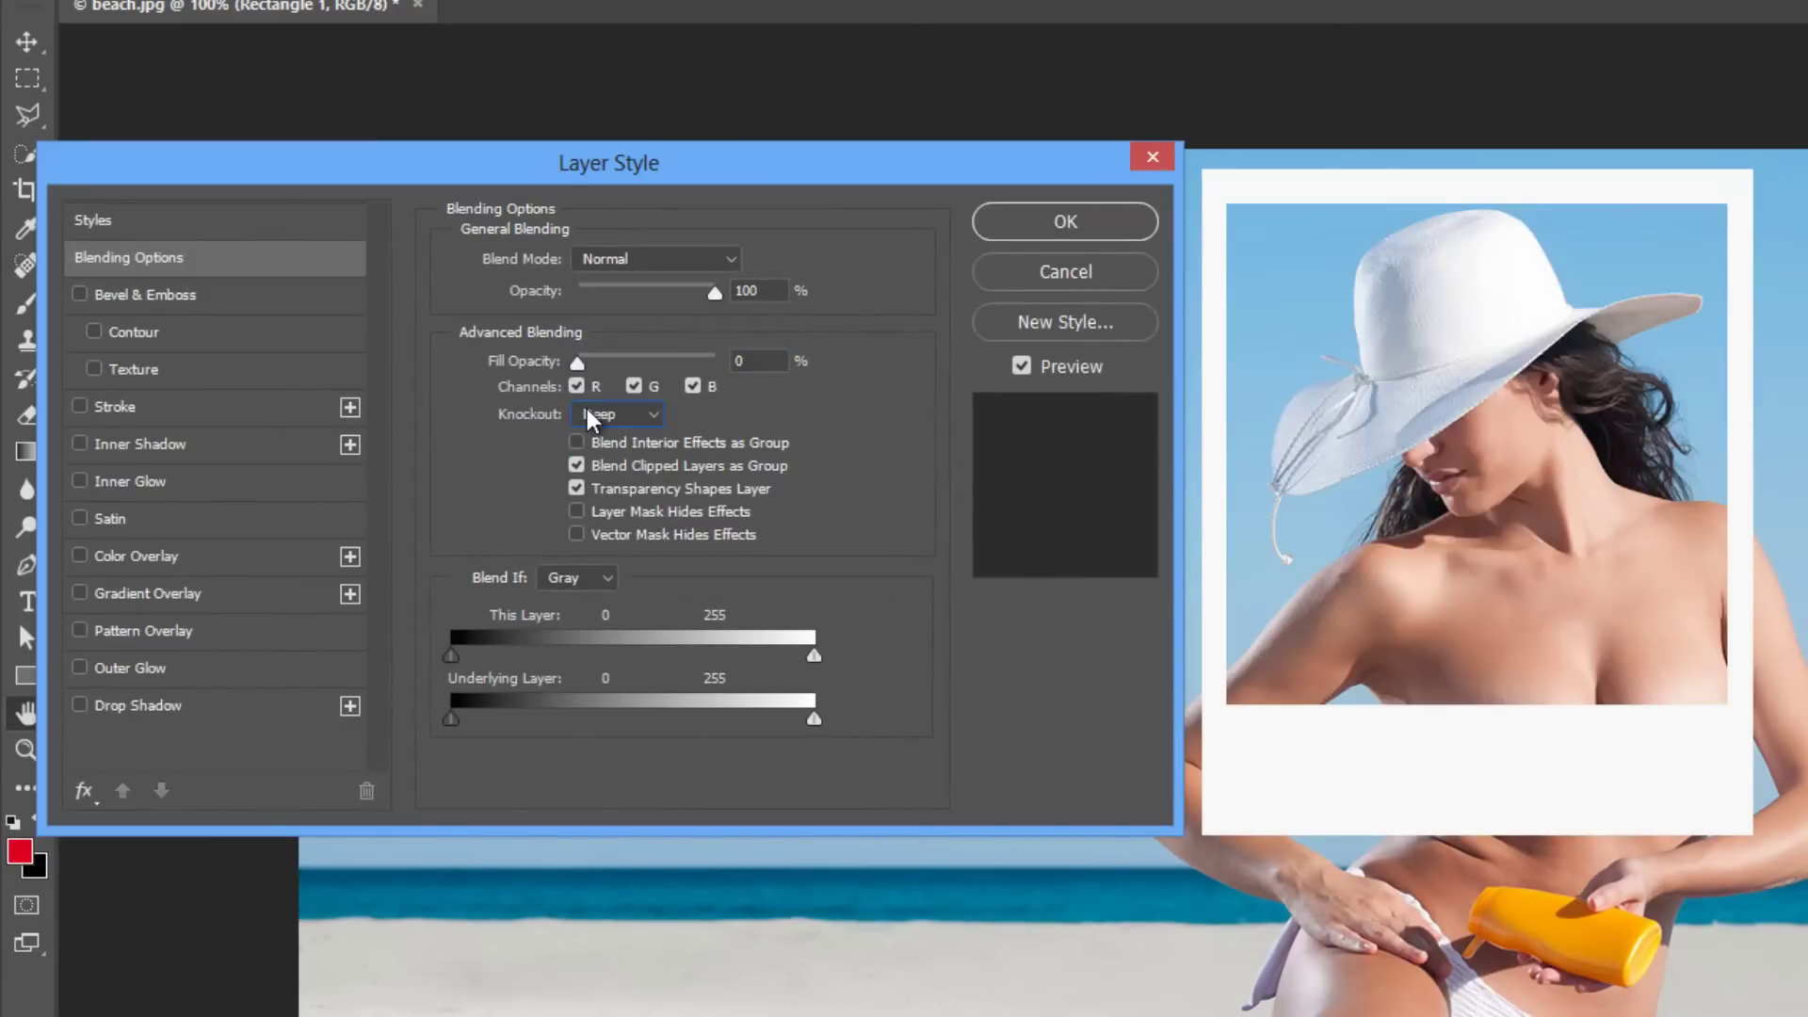
{"action": "left_click", "coordinate": [1036, 224]}
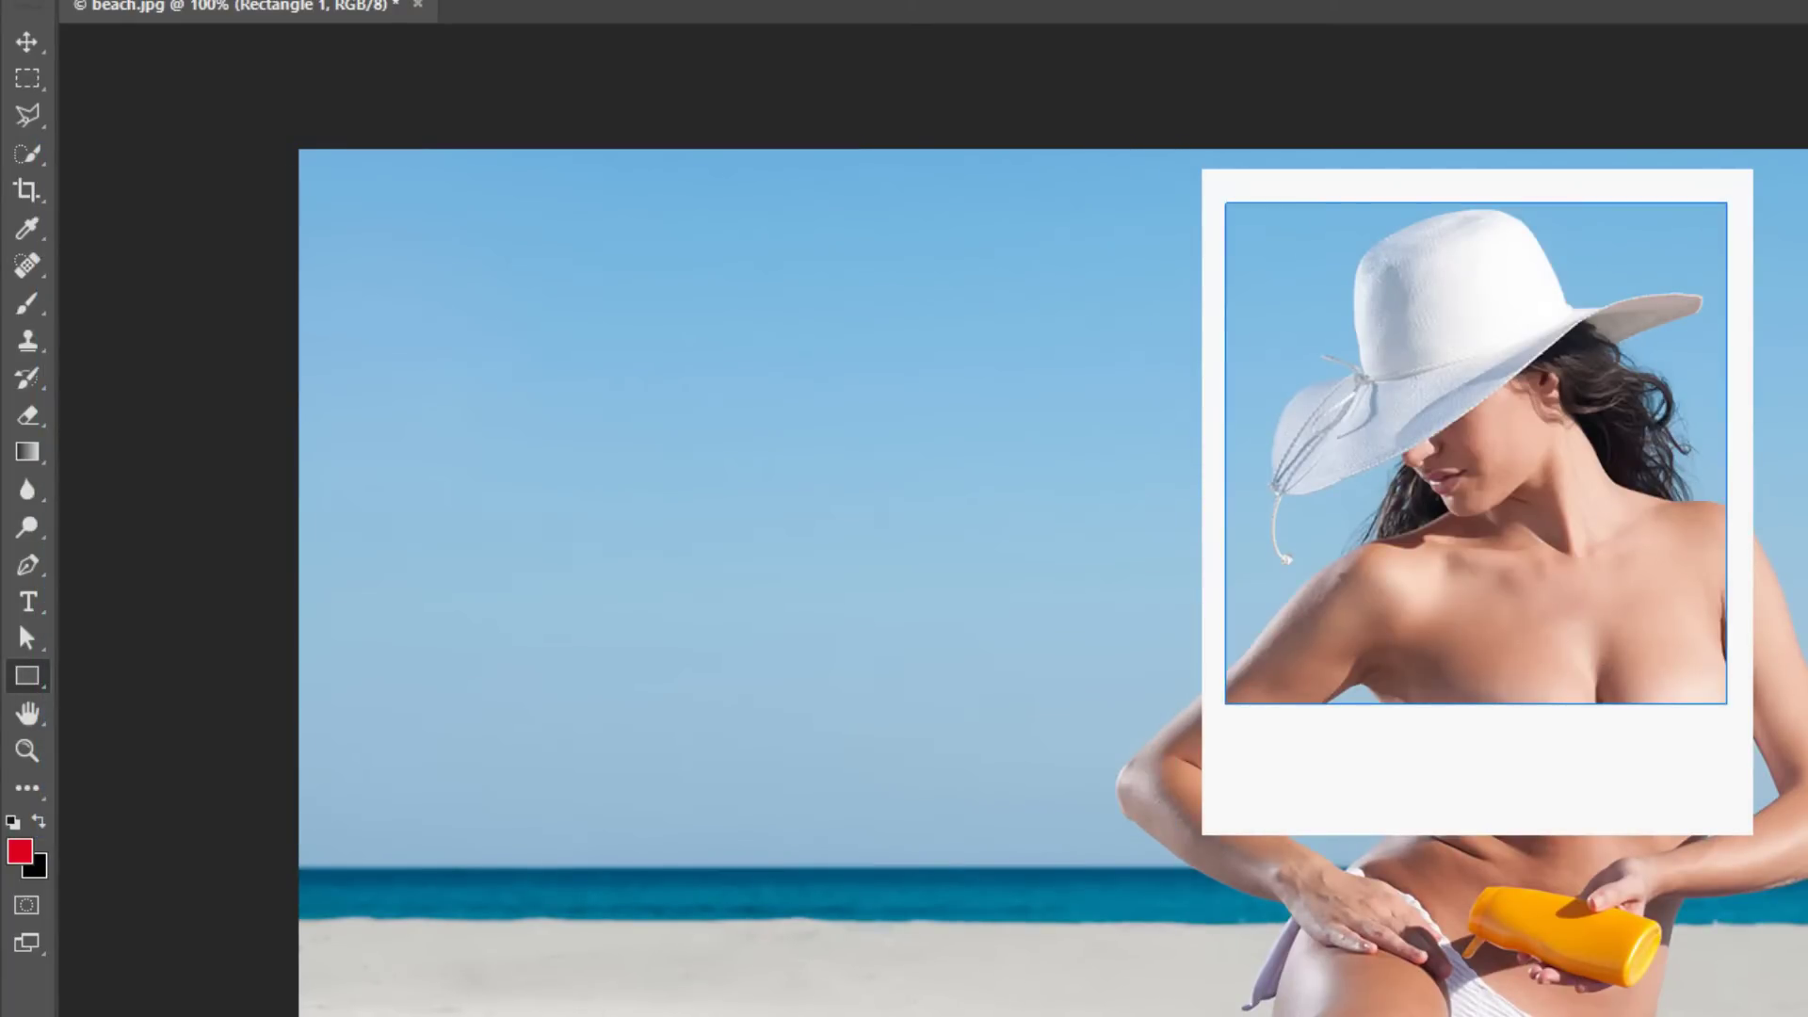
Add a Multiply drop shadow to the white frame: 64% opacity, 53° angle, 5 px distance, 9 px size
{"action": "key", "text": "ctrl+j"}
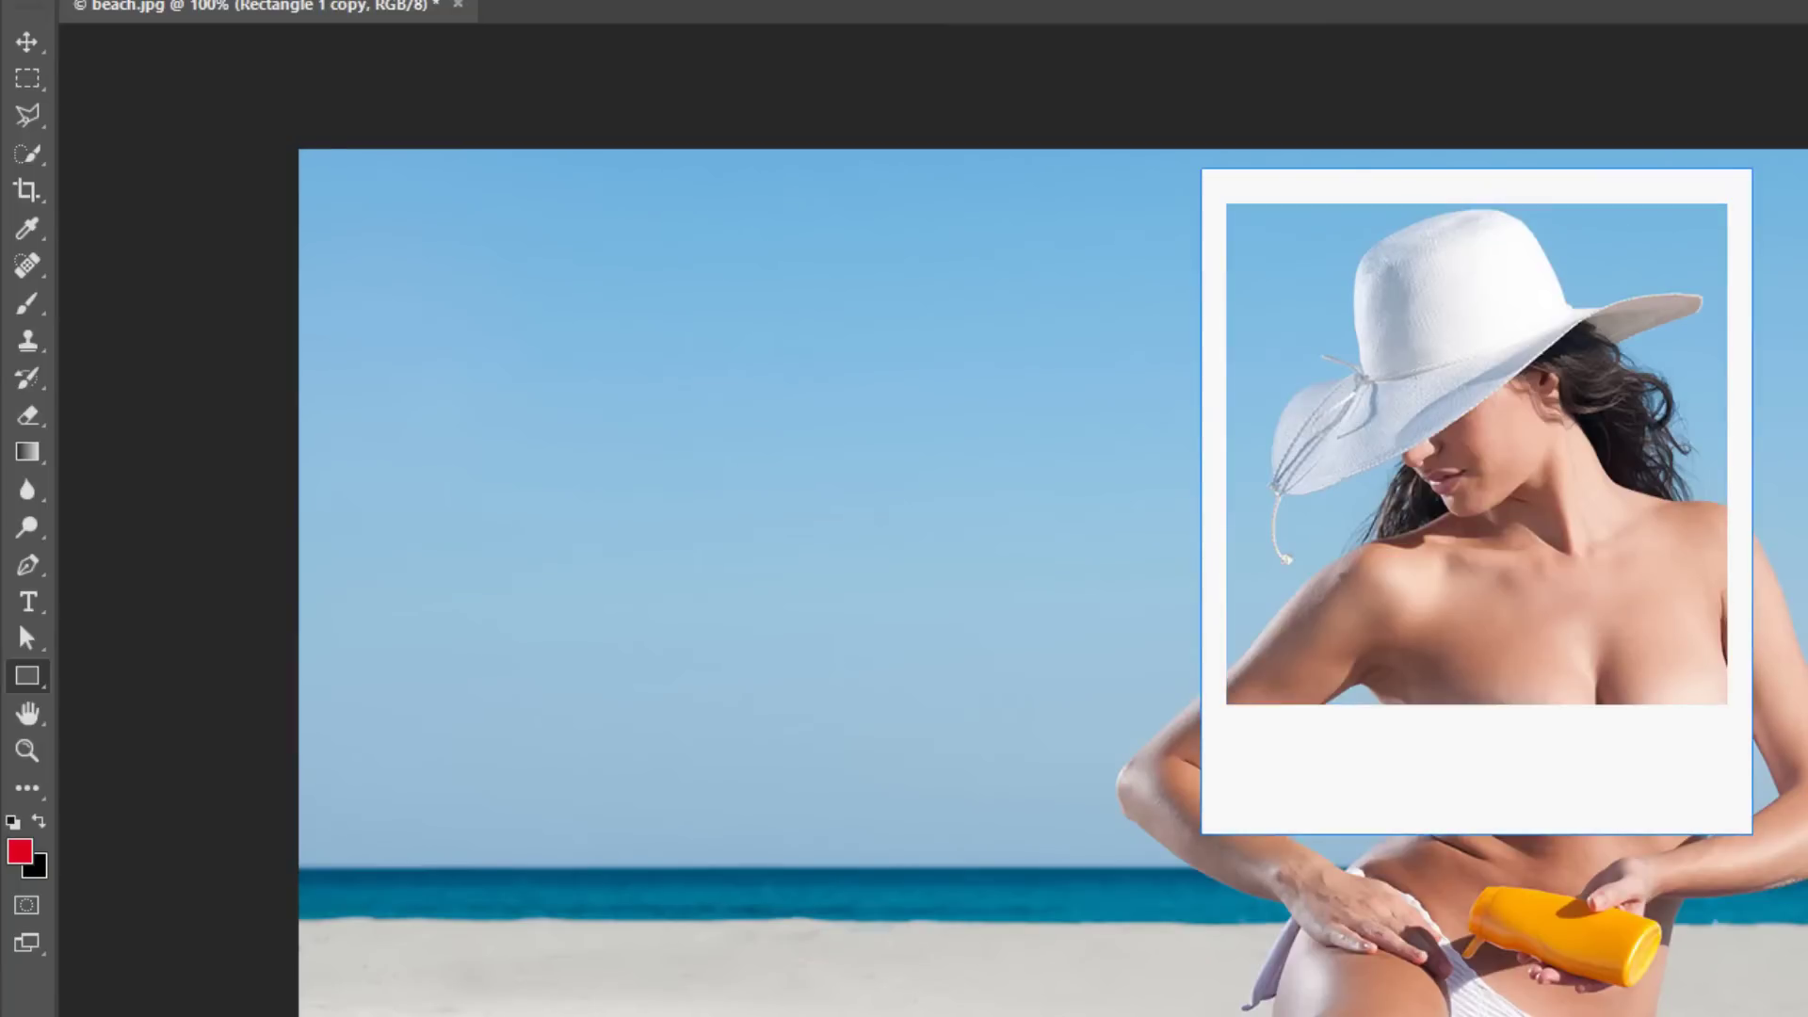
{"action": "double_click", "coordinate": [1675, 754]}
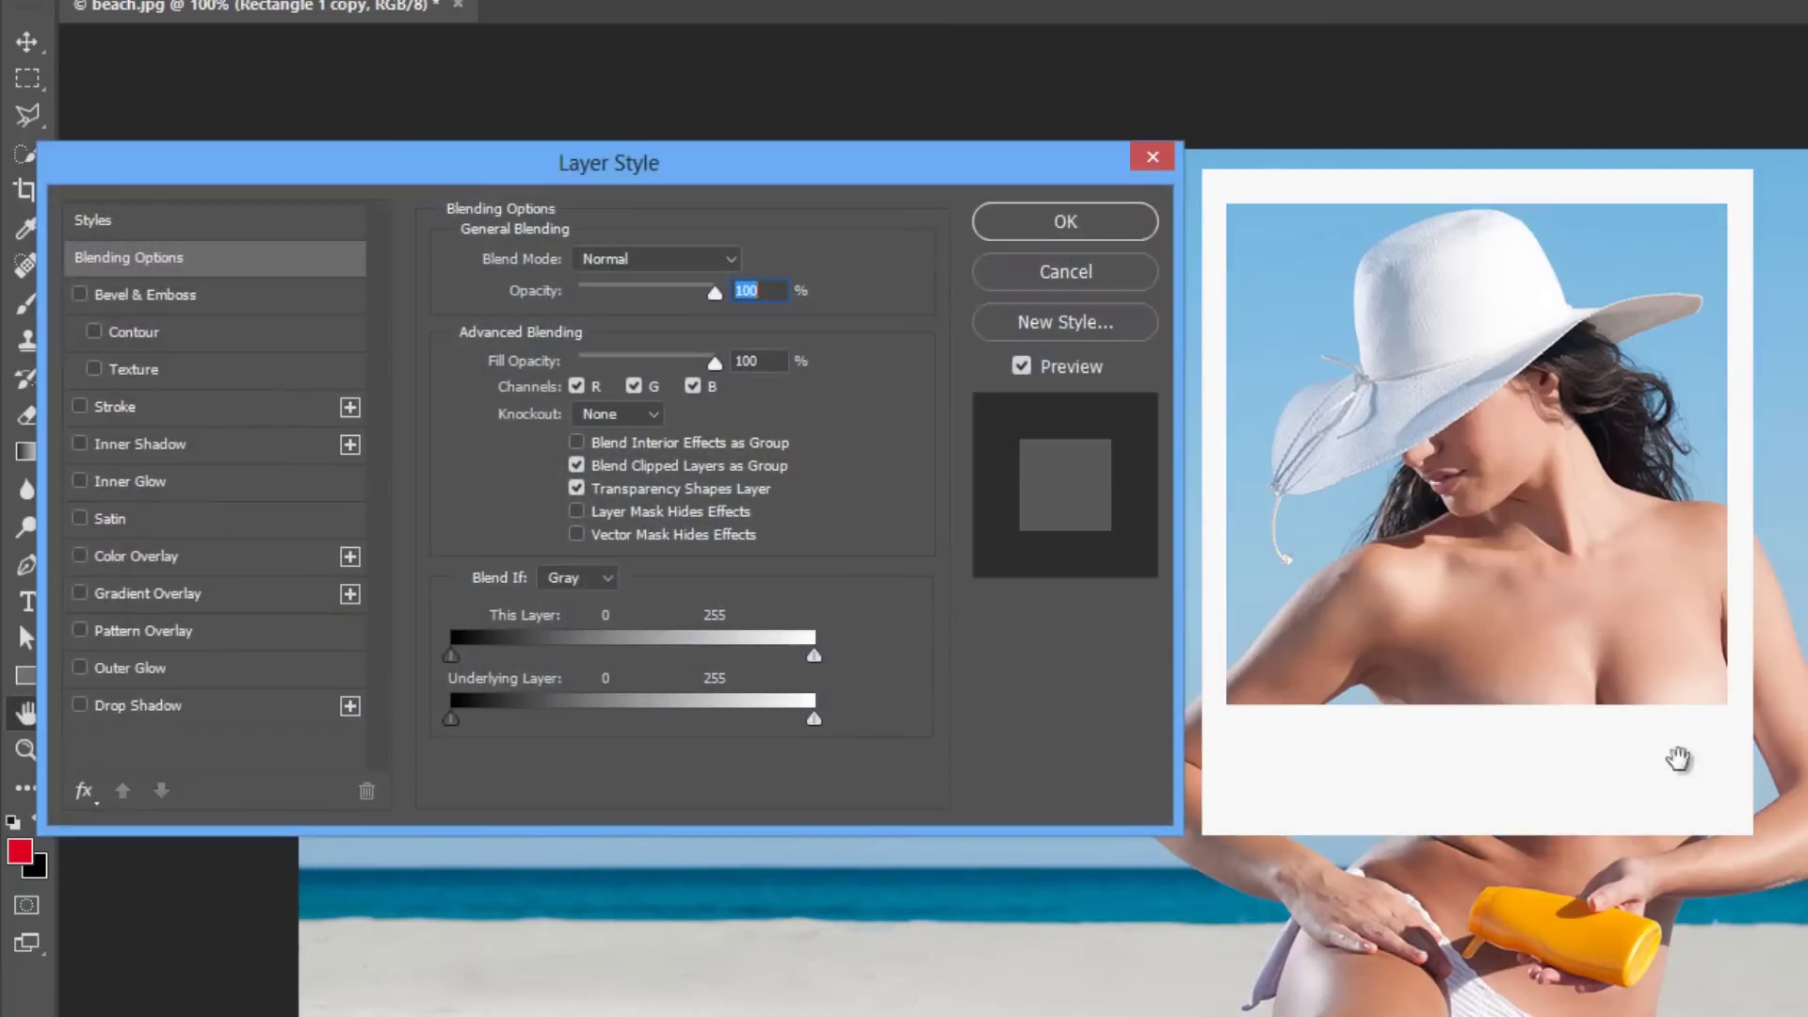
{"action": "left_click", "coordinate": [111, 718]}
{"action": "left_click", "coordinate": [193, 704]}
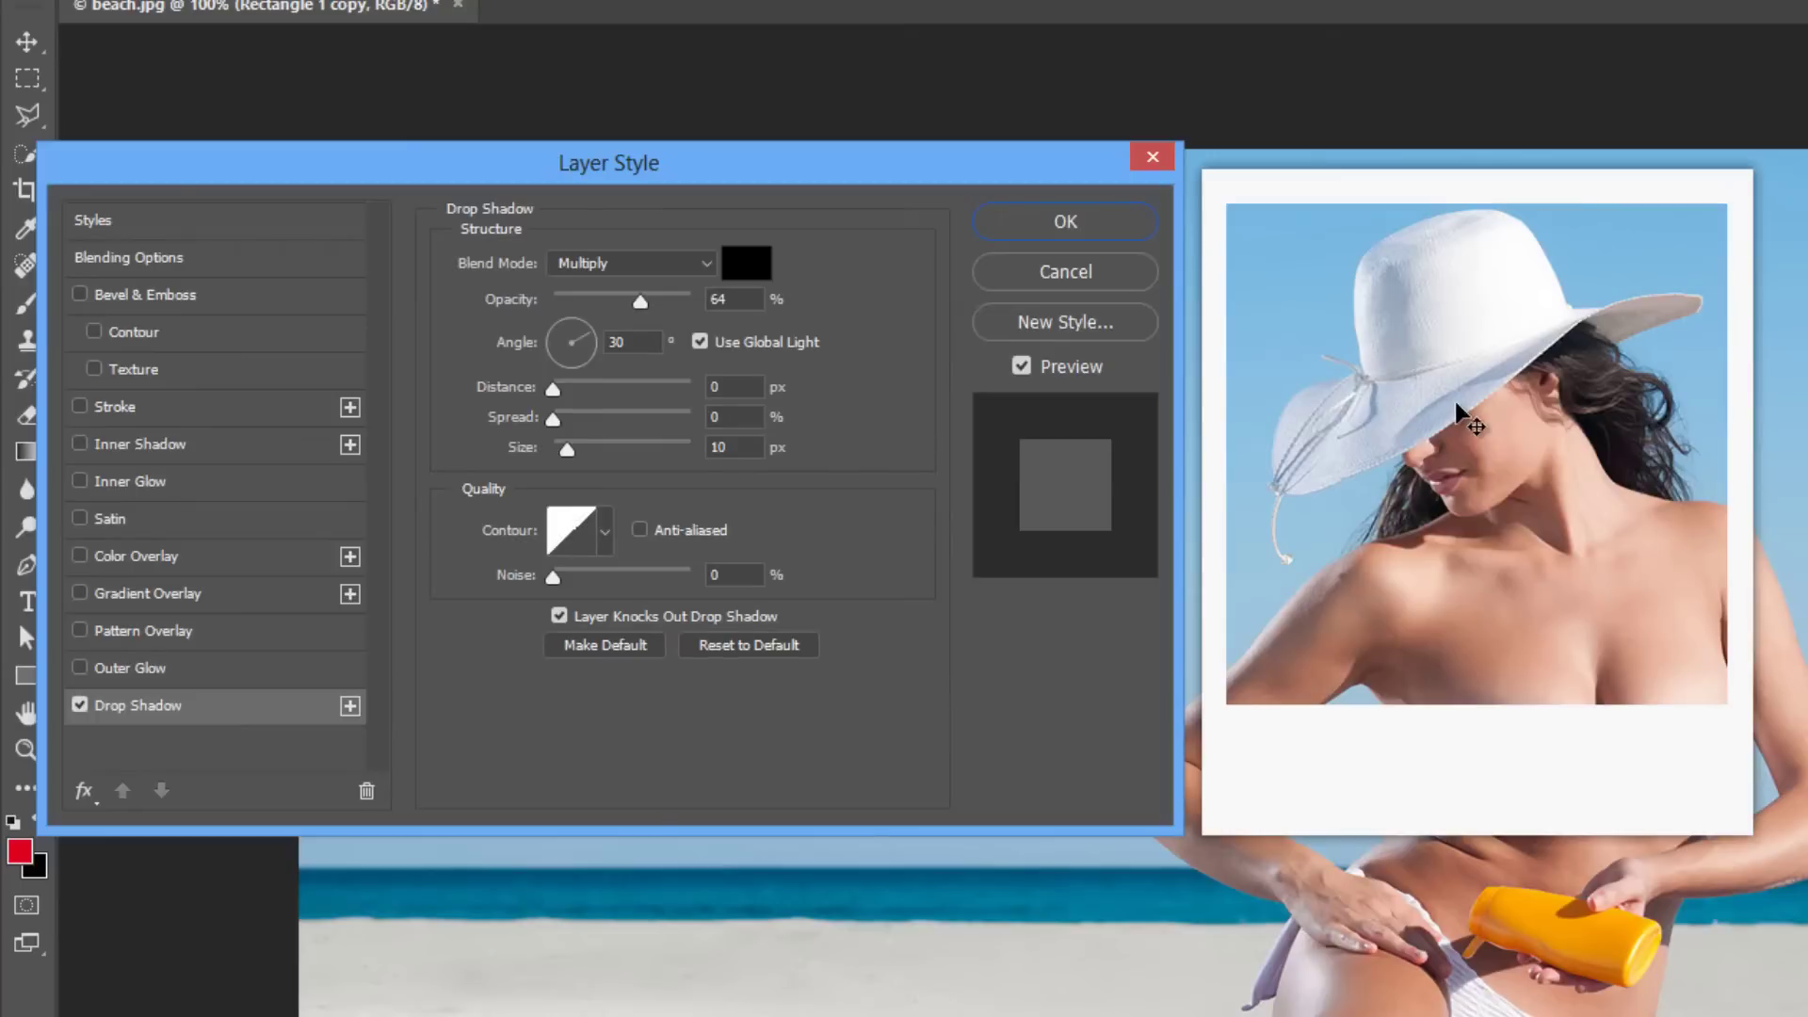
{"action": "left_click_drag", "start_coordinate": [1453, 407], "coordinate": [1459, 424]}
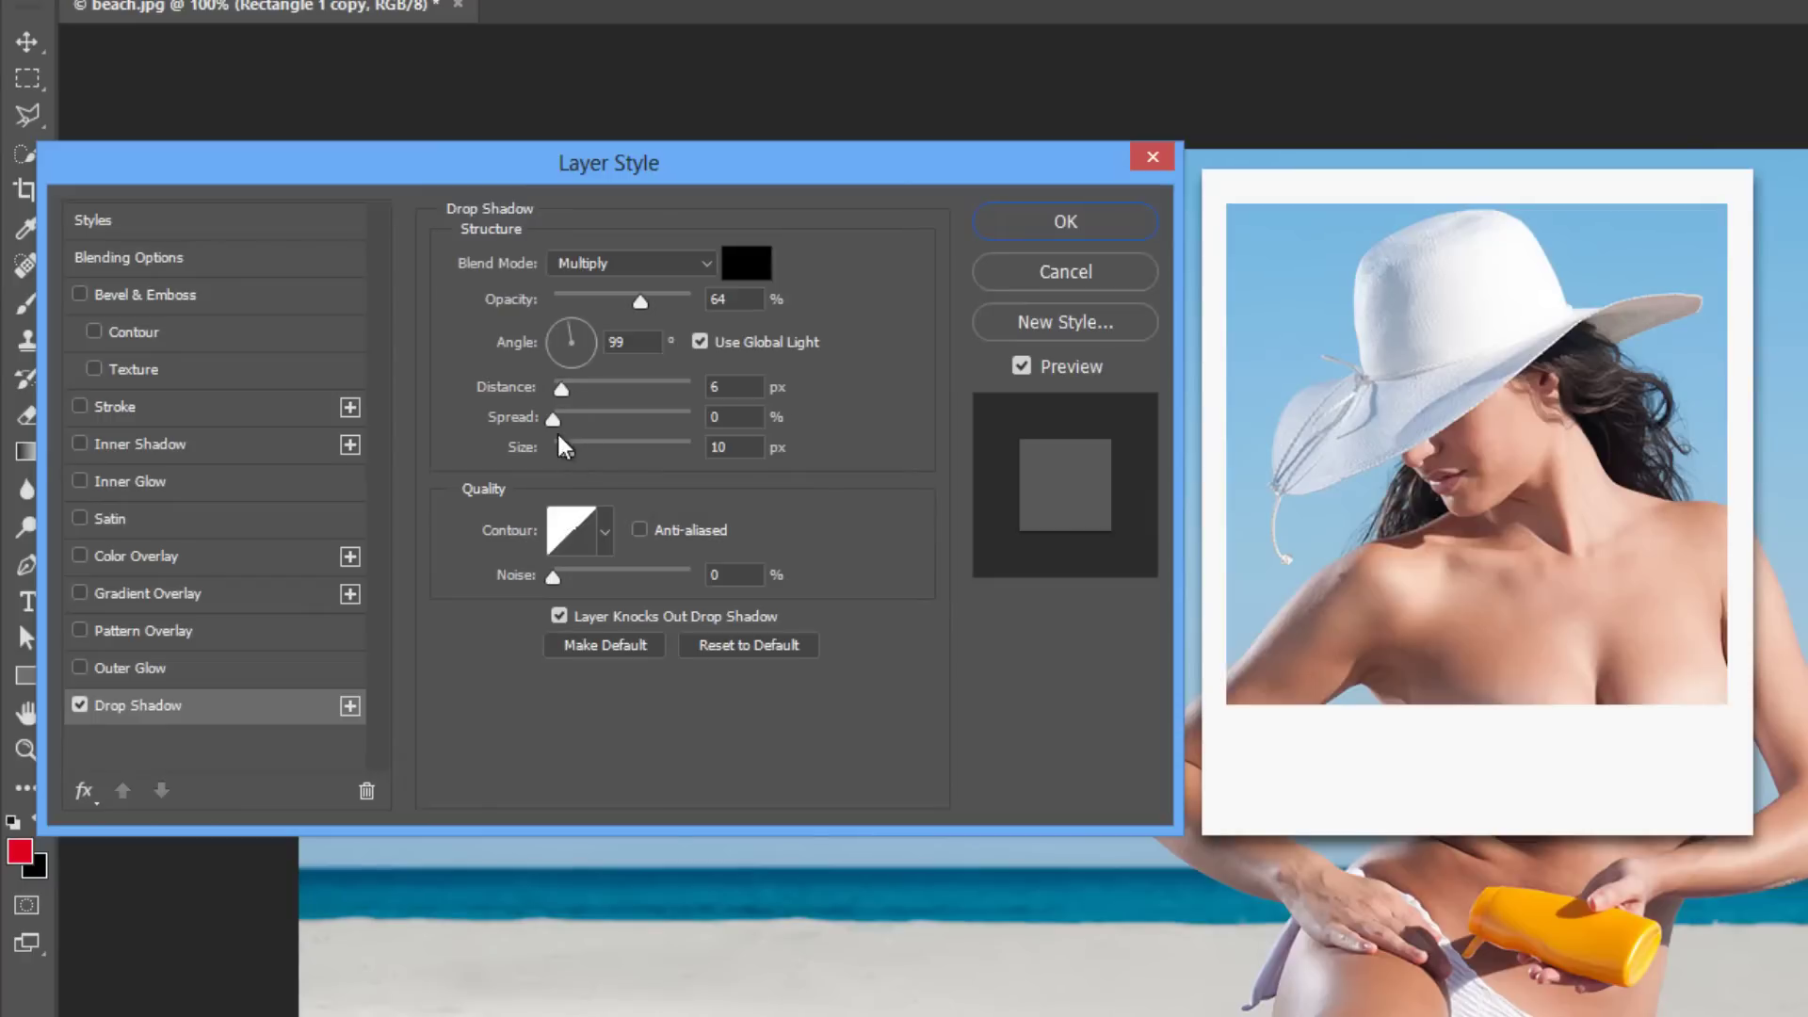
{"action": "left_click_drag", "start_coordinate": [568, 455], "coordinate": [563, 460]}
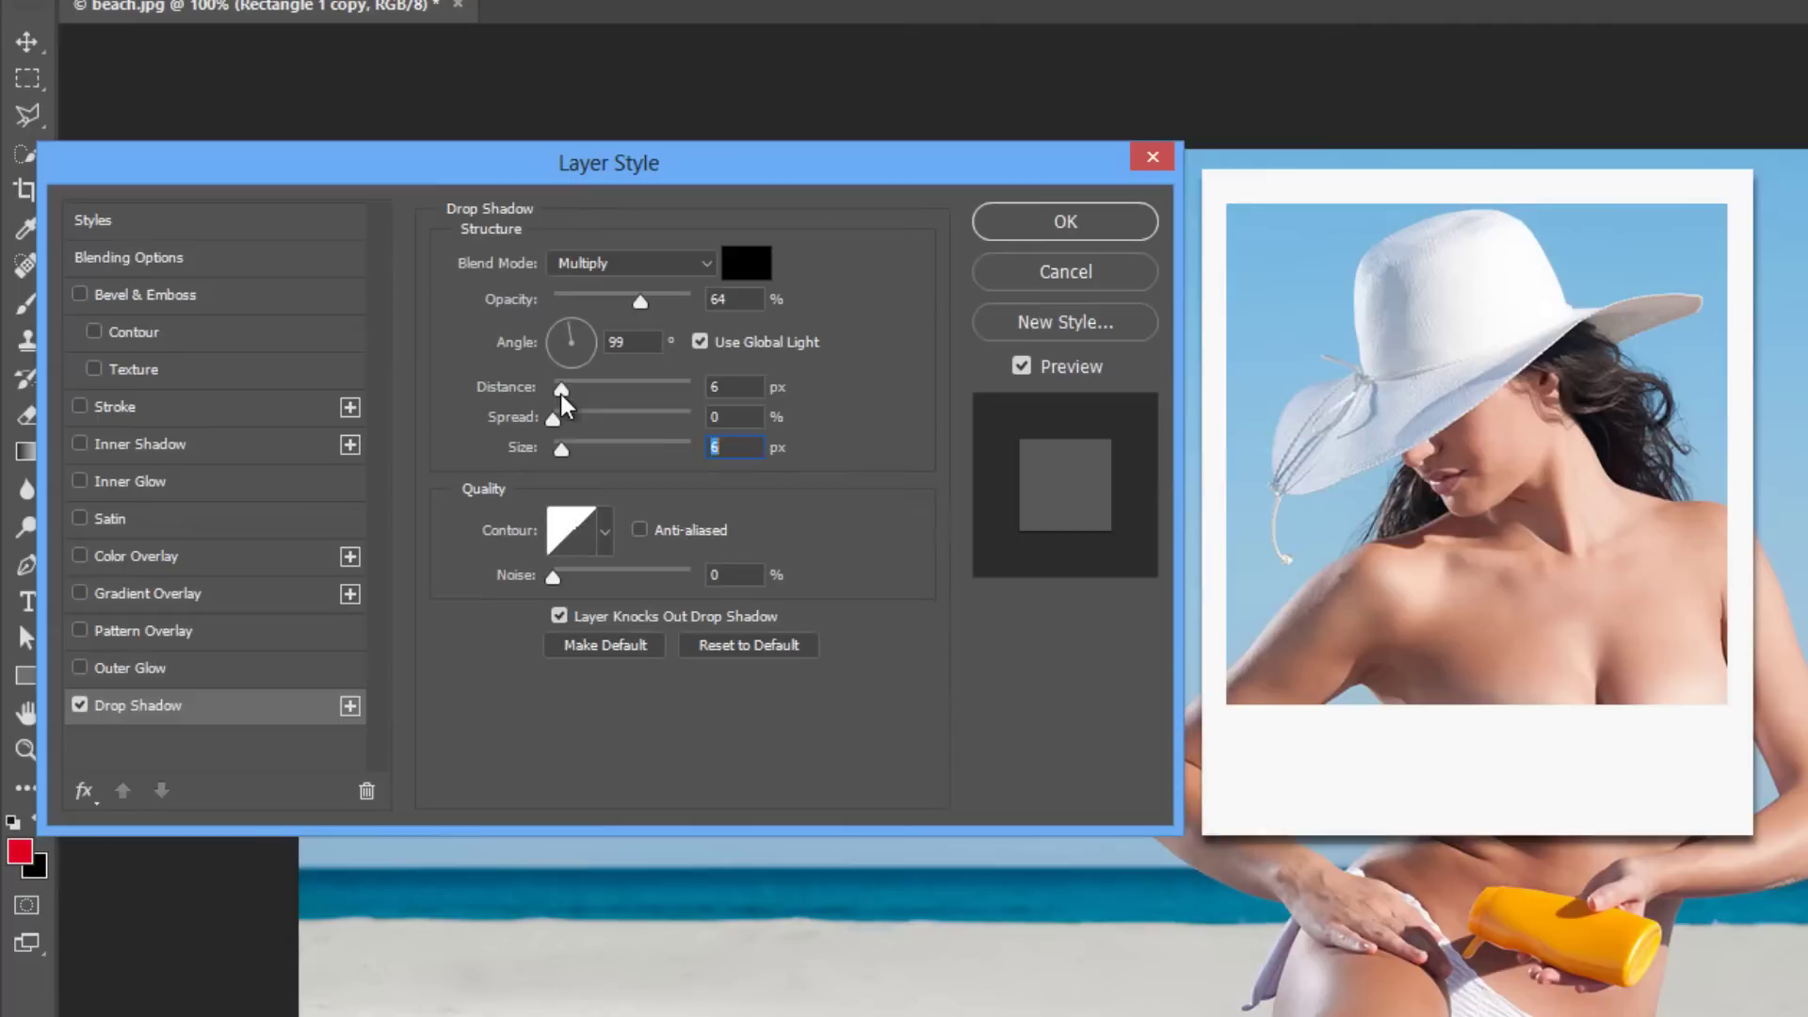
{"action": "left_click_drag", "start_coordinate": [561, 396], "coordinate": [566, 449]}
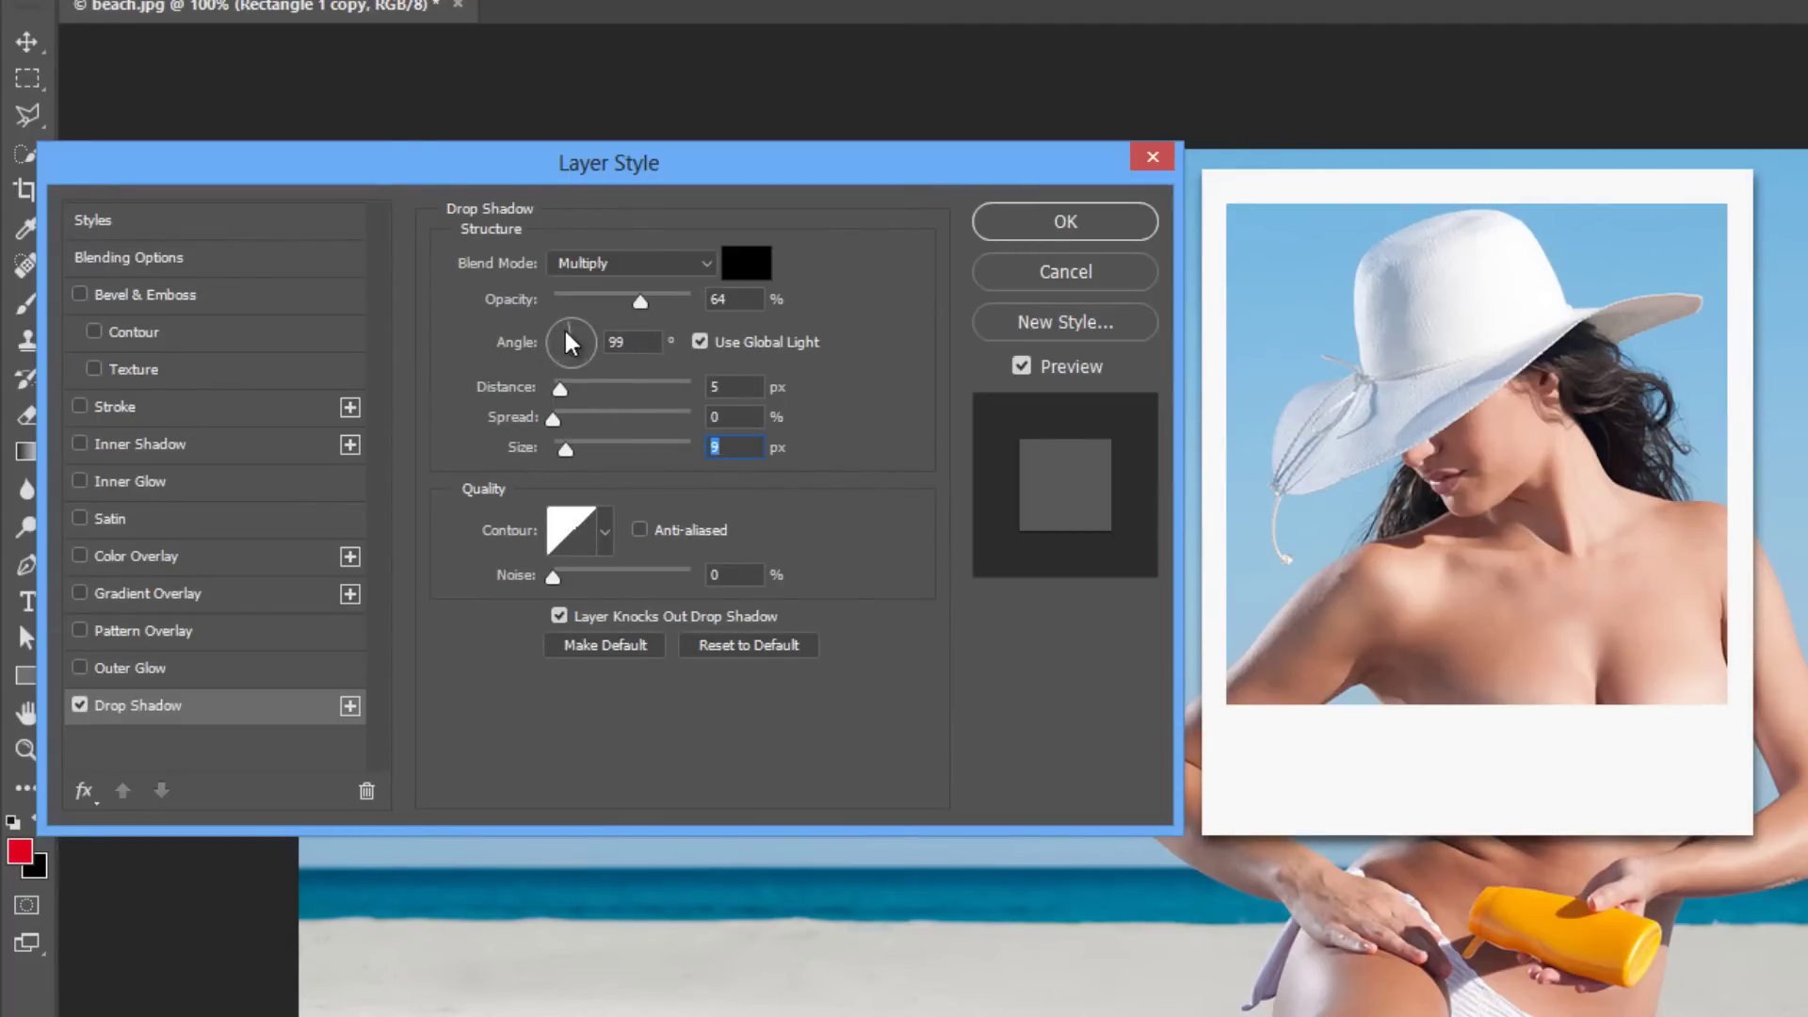
{"action": "left_click_drag", "start_coordinate": [570, 343], "coordinate": [608, 314]}
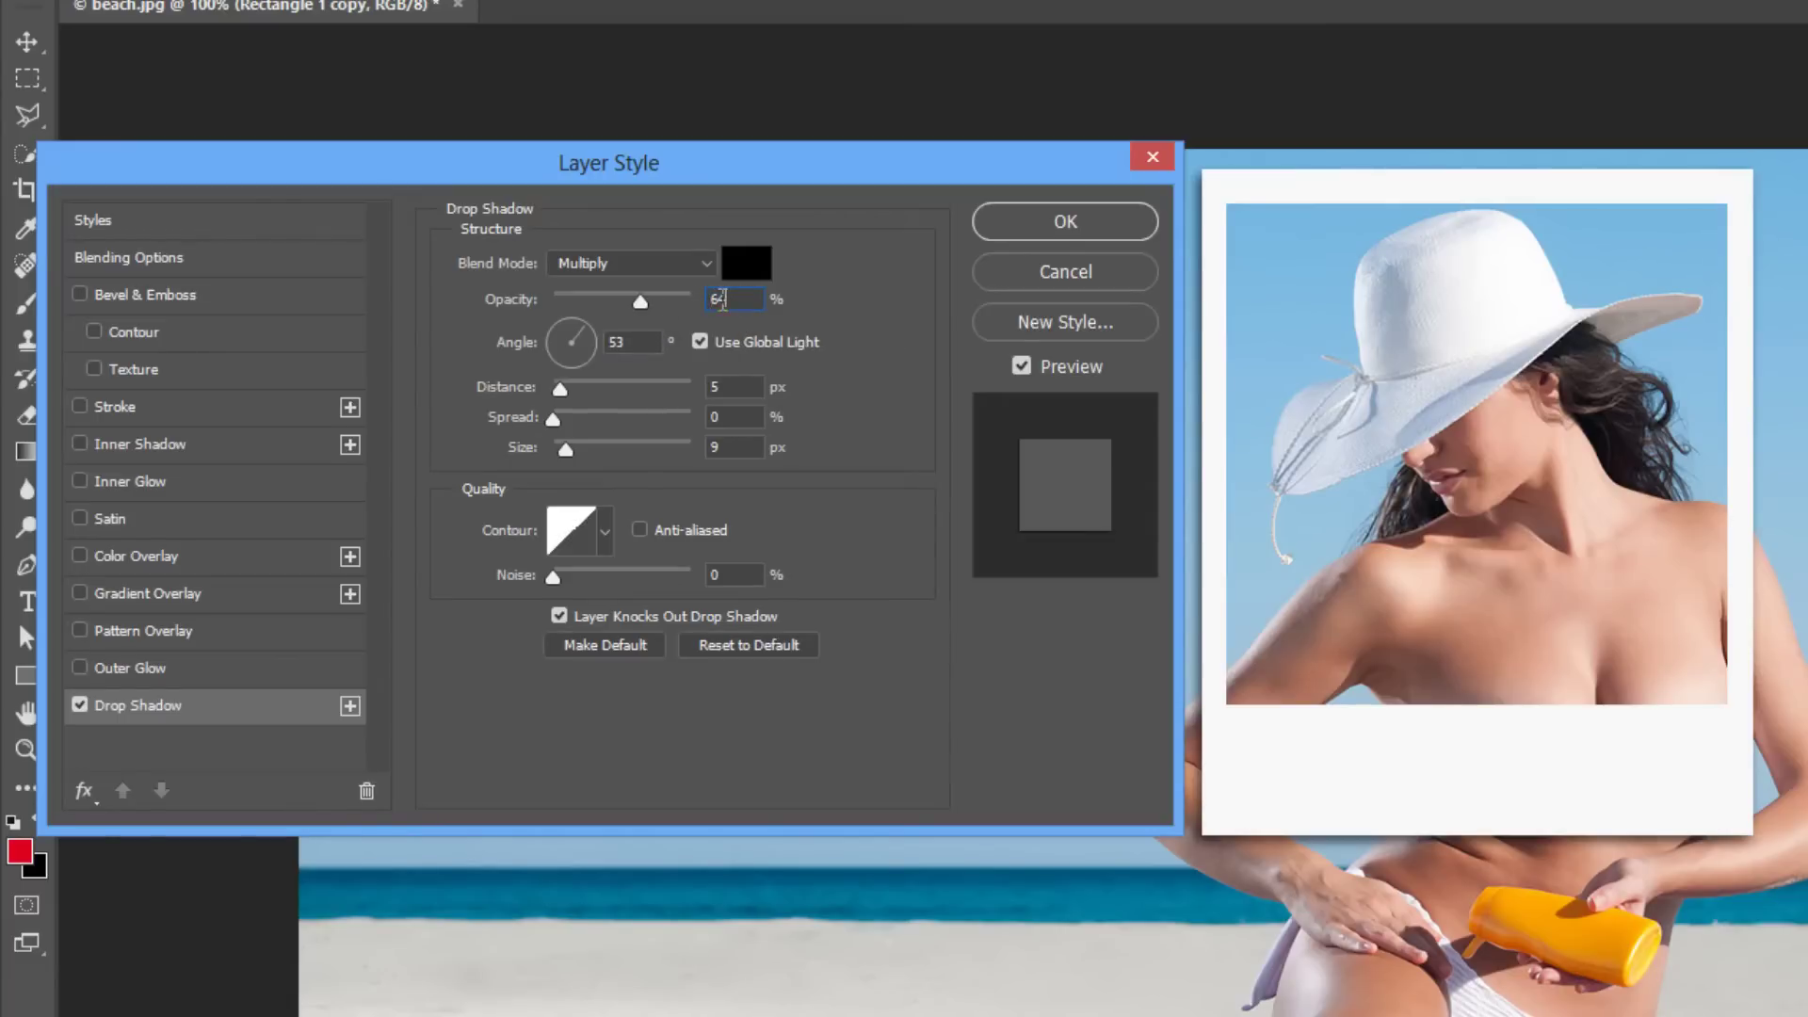
Add a Smooth Inner Bevel with 1% depth and 1 px size to the white frame
{"action": "left_click", "coordinate": [213, 260]}
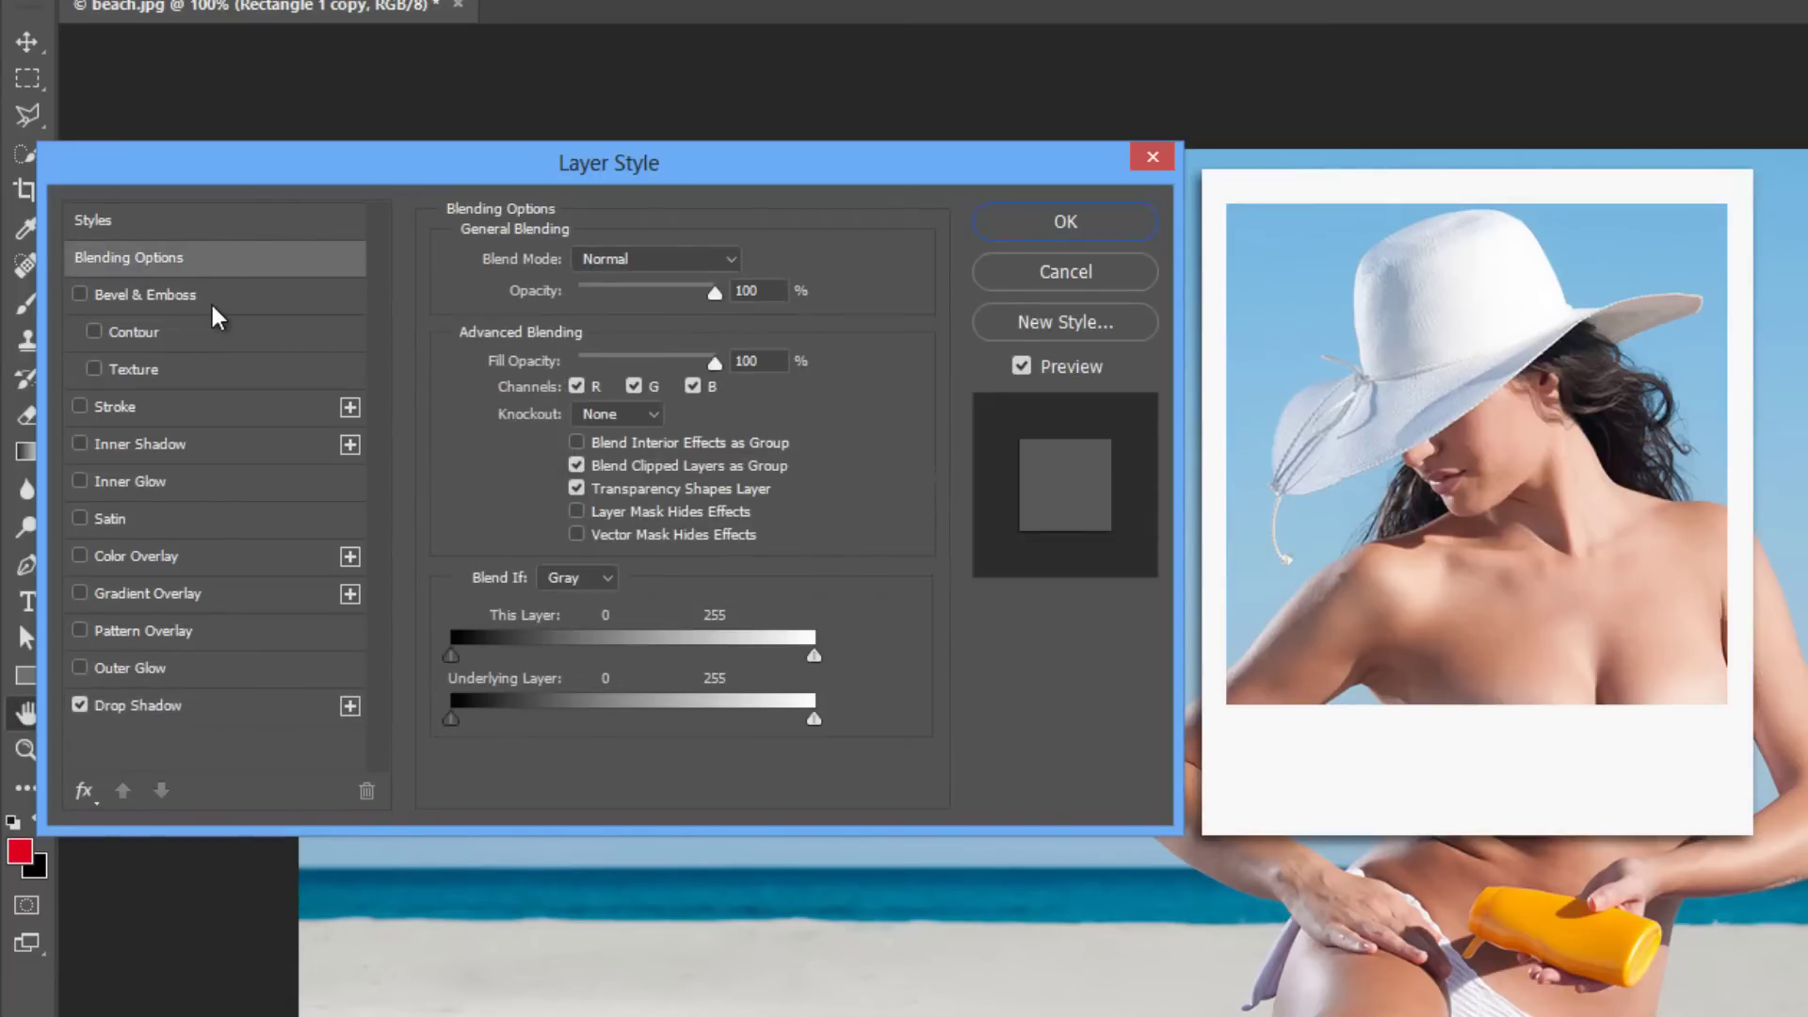
{"action": "left_click", "coordinate": [98, 307]}
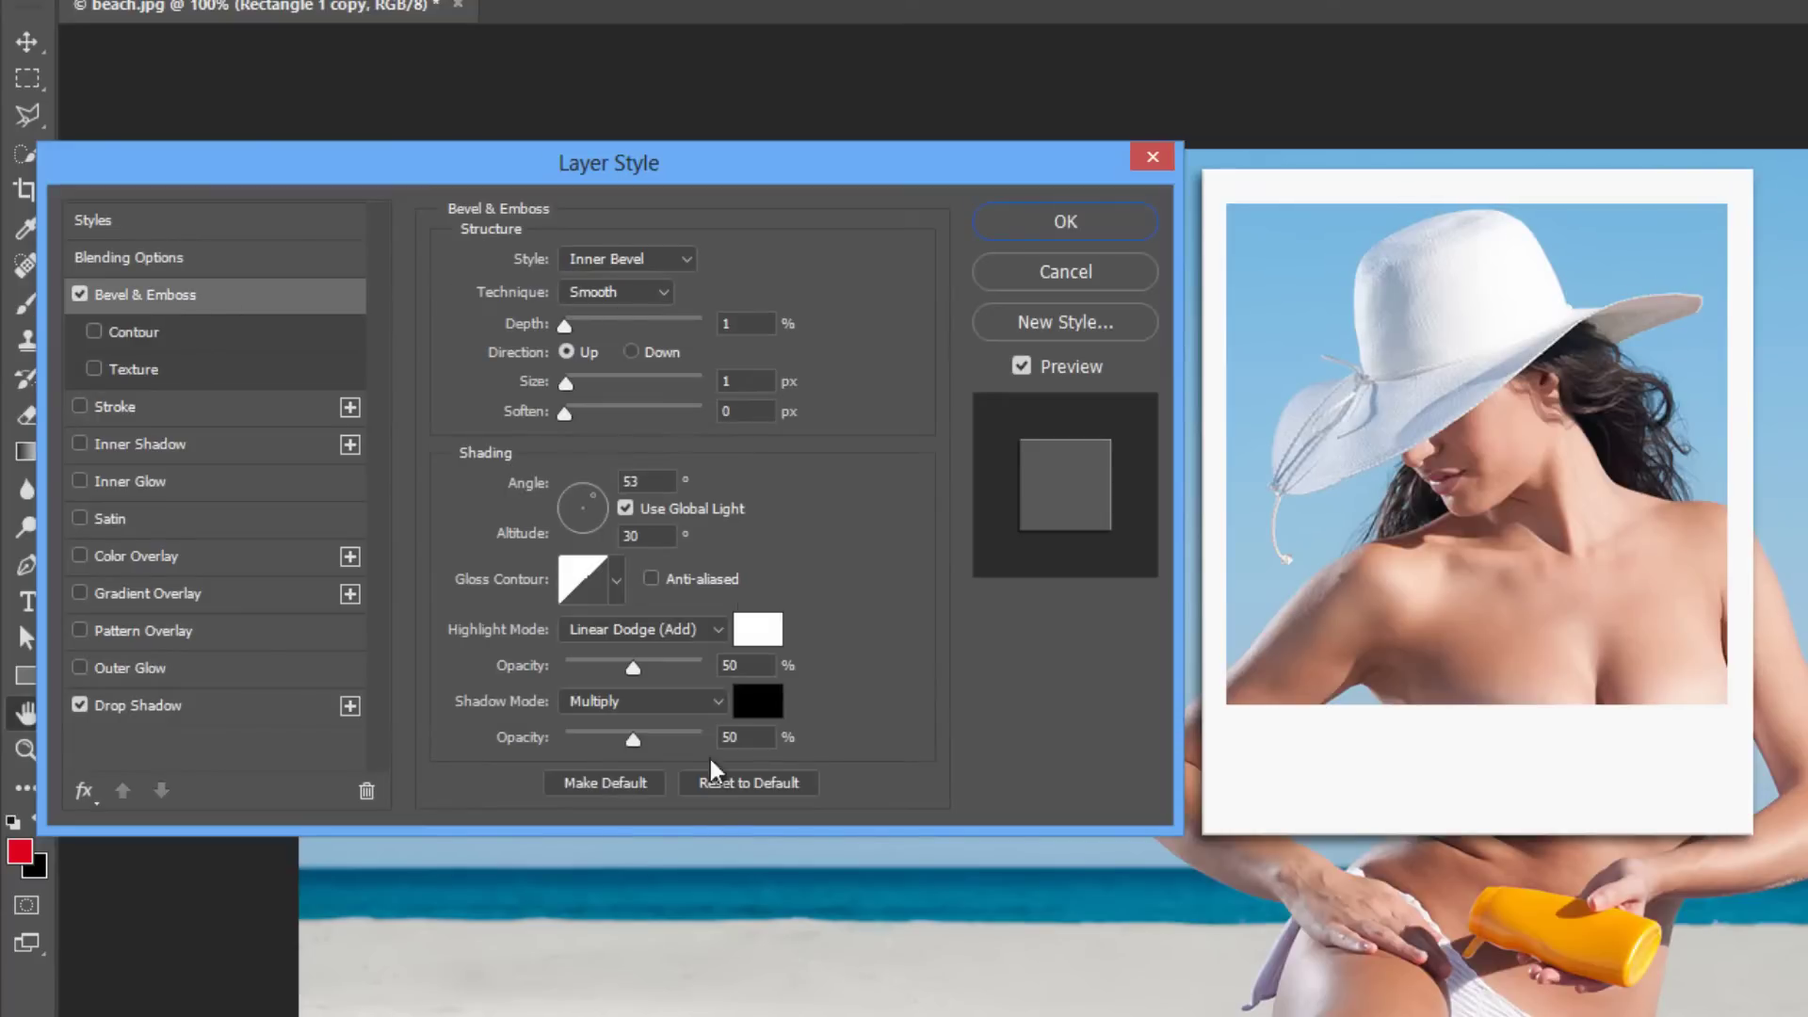
{"action": "left_click", "coordinate": [719, 784]}
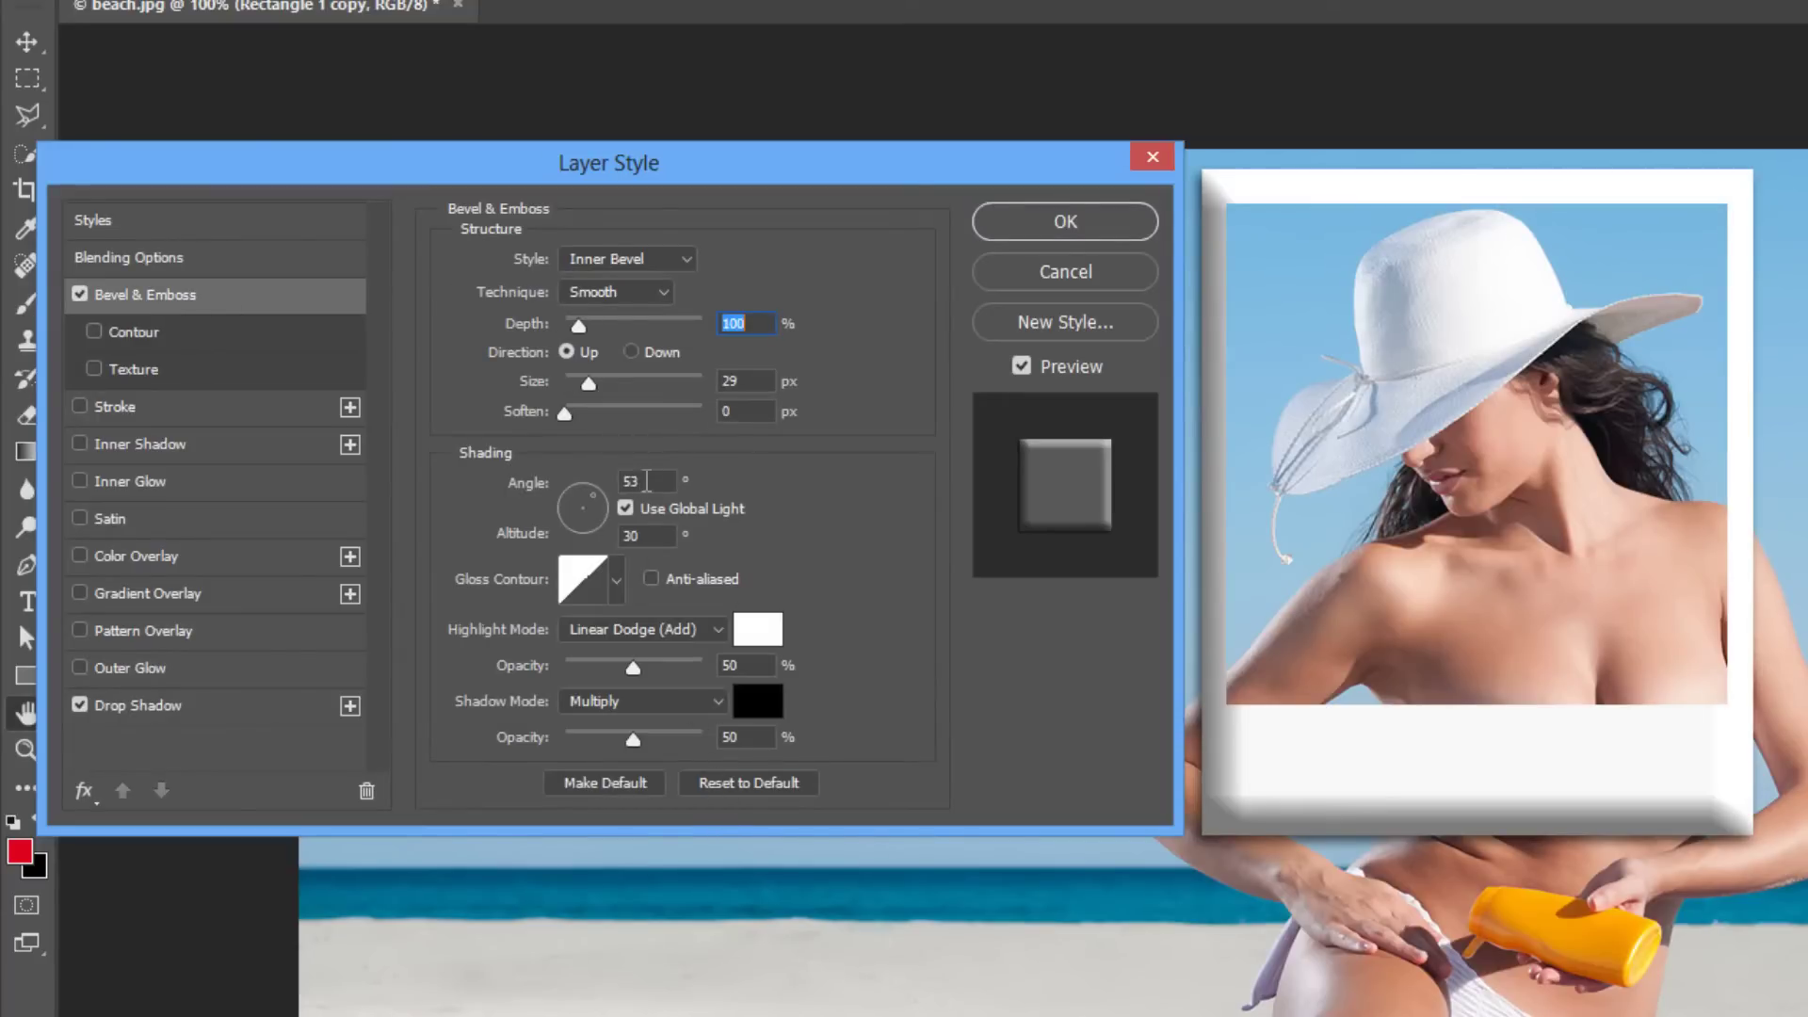
{"action": "left_click_drag", "start_coordinate": [578, 326], "coordinate": [513, 332]}
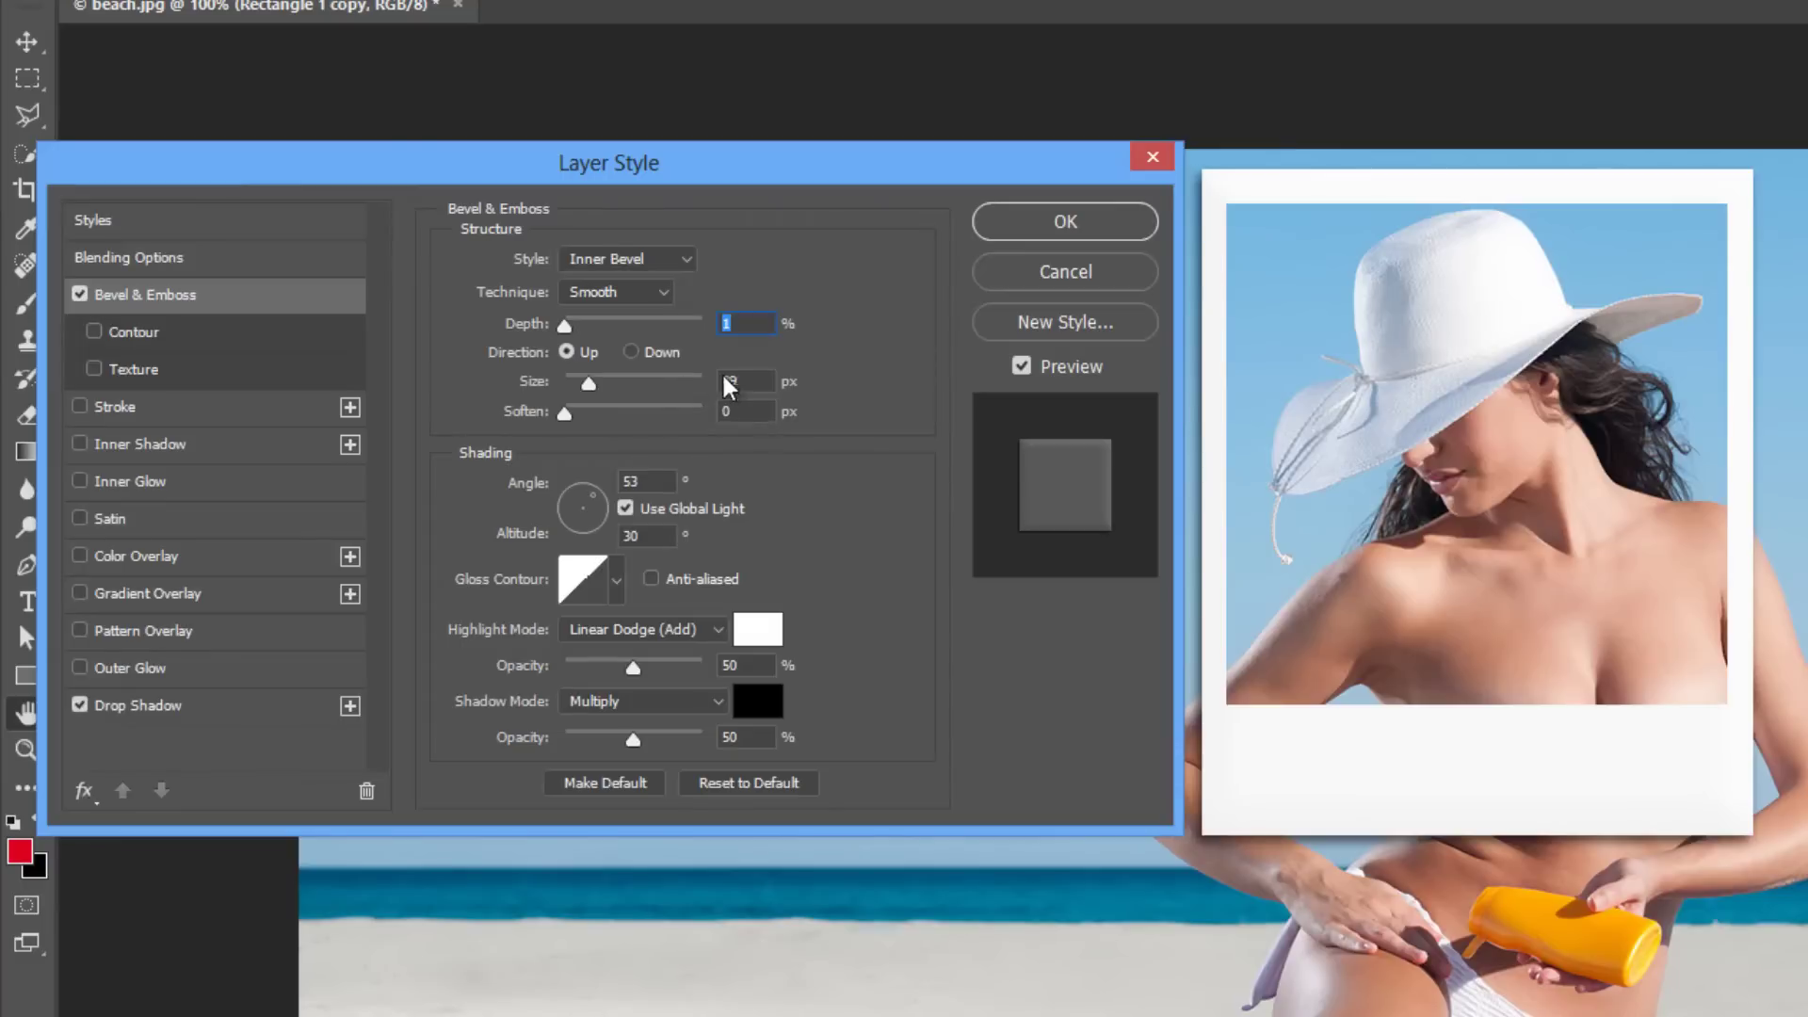
{"action": "left_click_drag", "start_coordinate": [582, 384], "coordinate": [561, 384]}
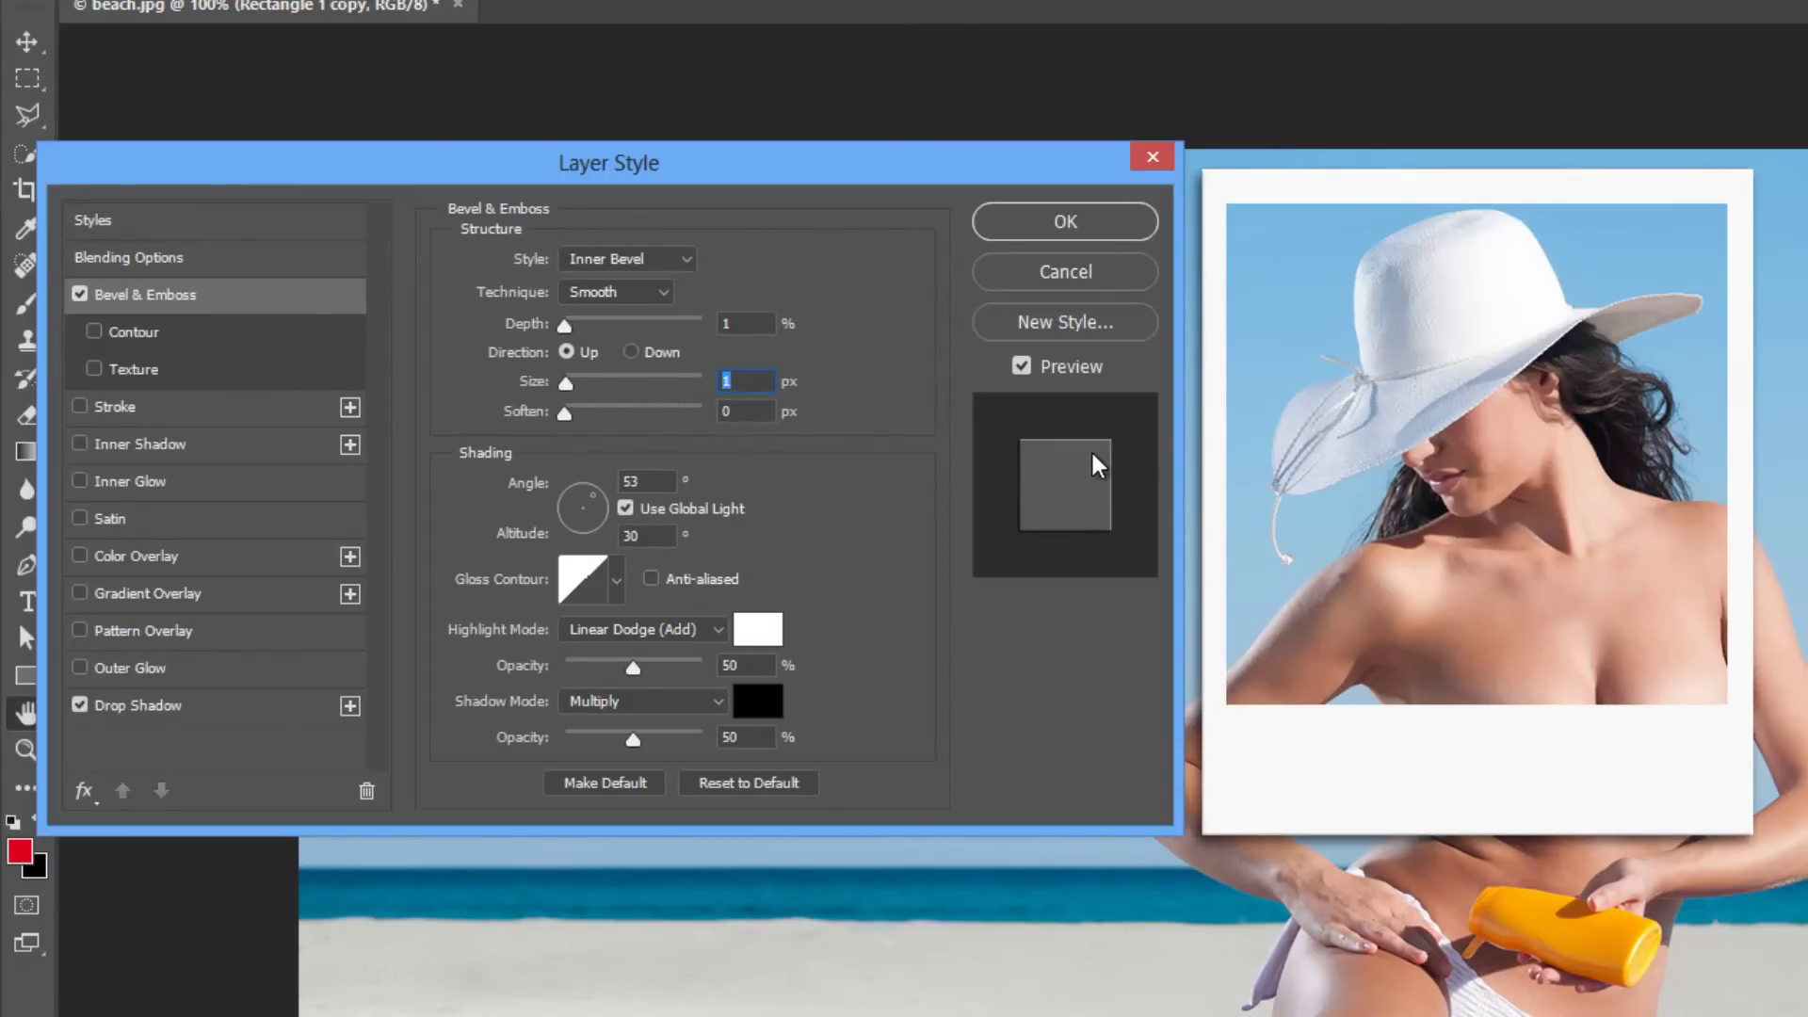
{"action": "left_click", "coordinate": [1050, 234]}
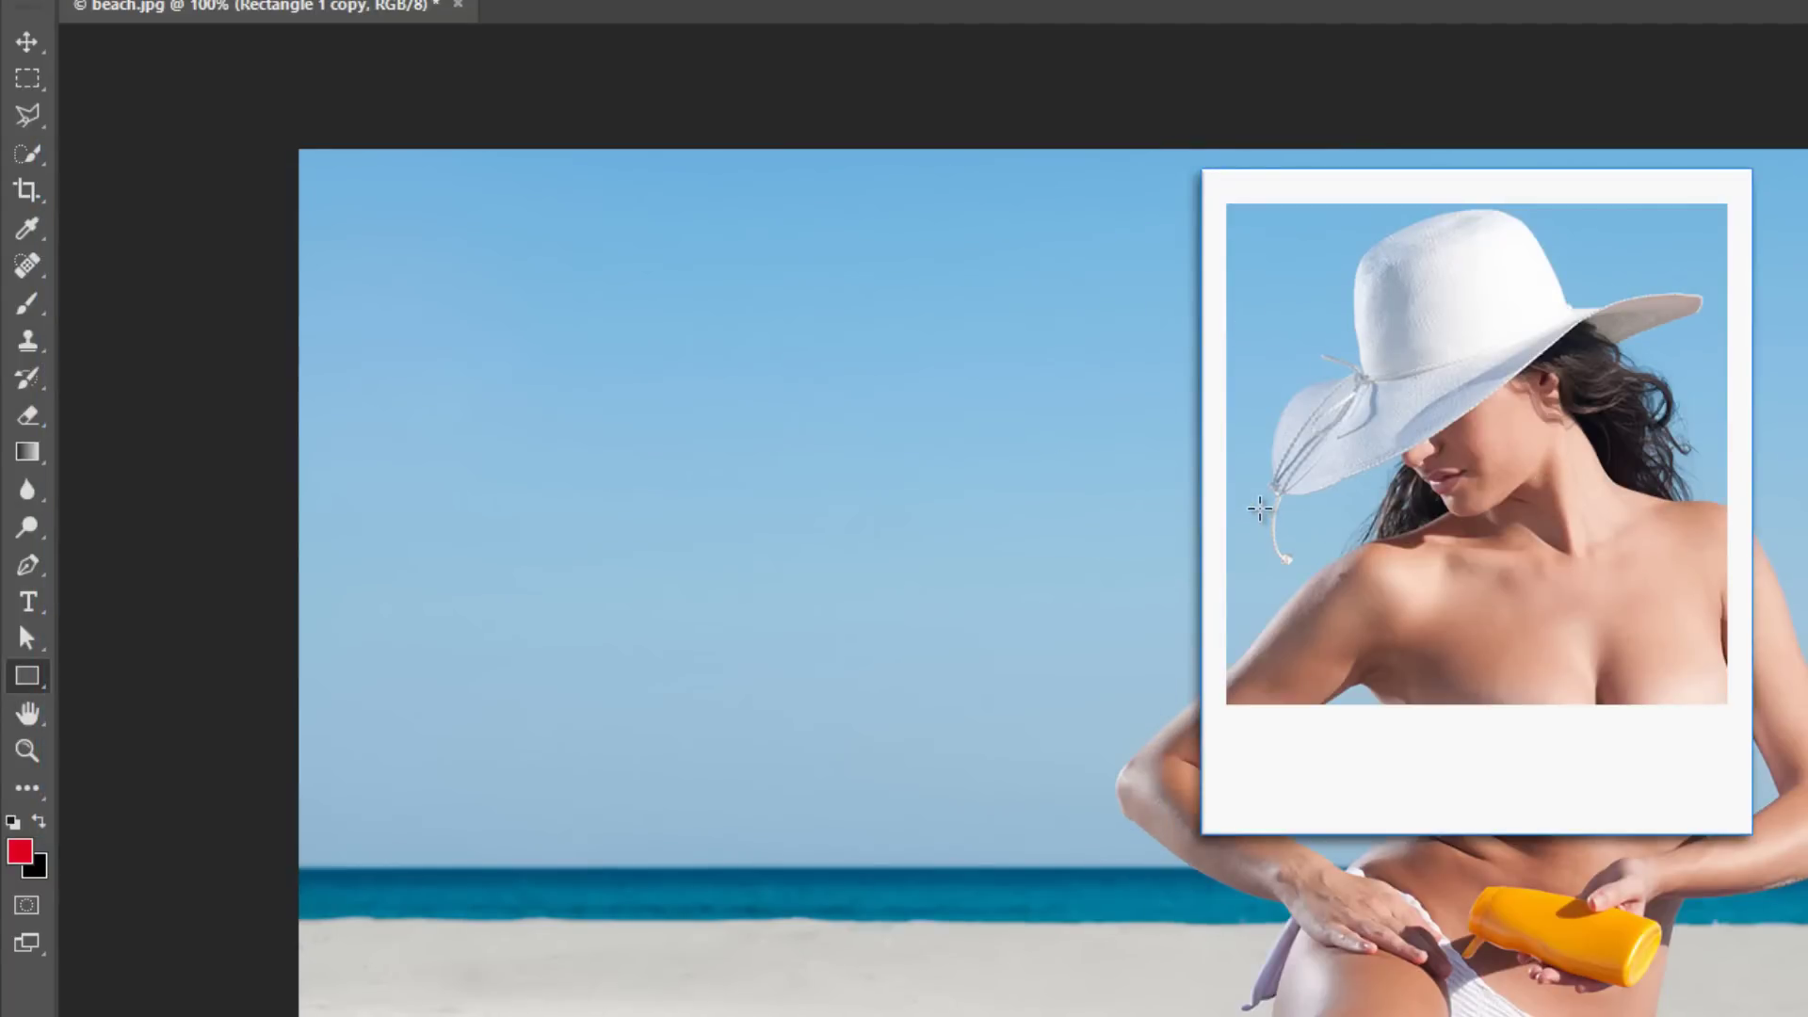
Undo an accidental frame duplicate and group the frame with the red square layer
{"action": "key", "text": "v"}
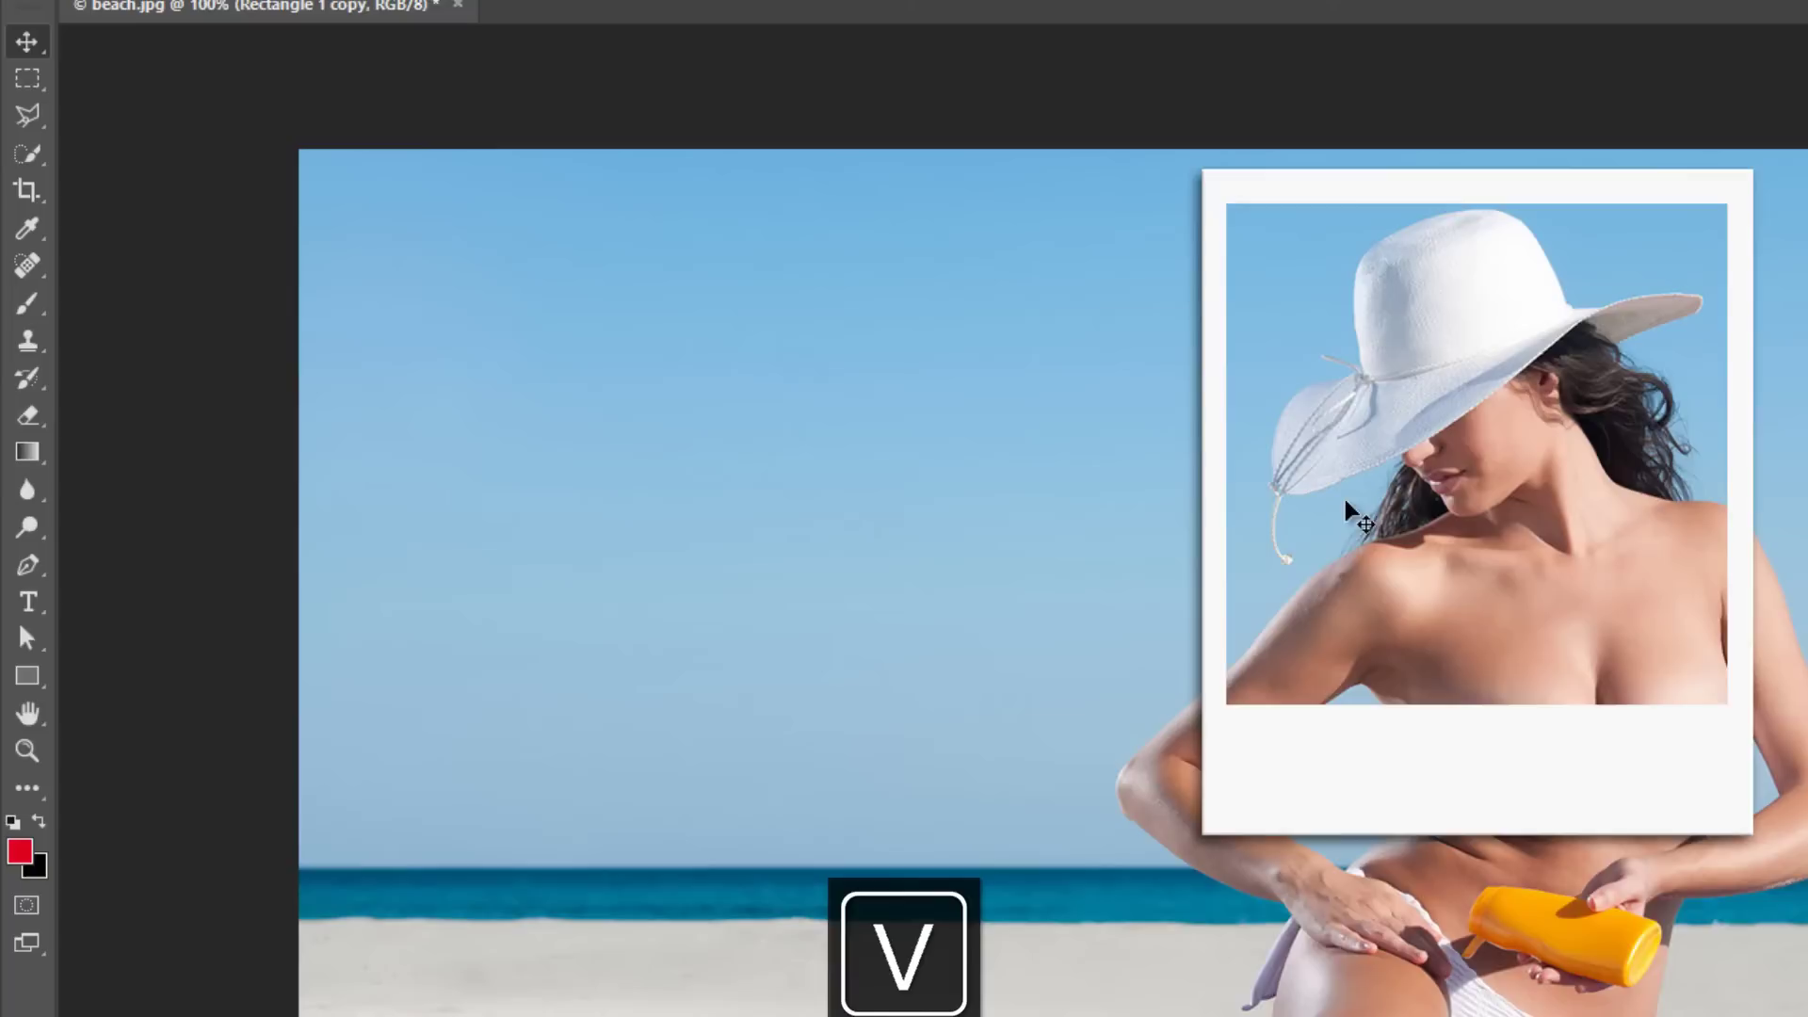
{"action": "left_click_drag", "start_coordinate": [1401, 569], "coordinate": [852, 751]}
{"action": "key", "text": "ctrl+alt+z"}
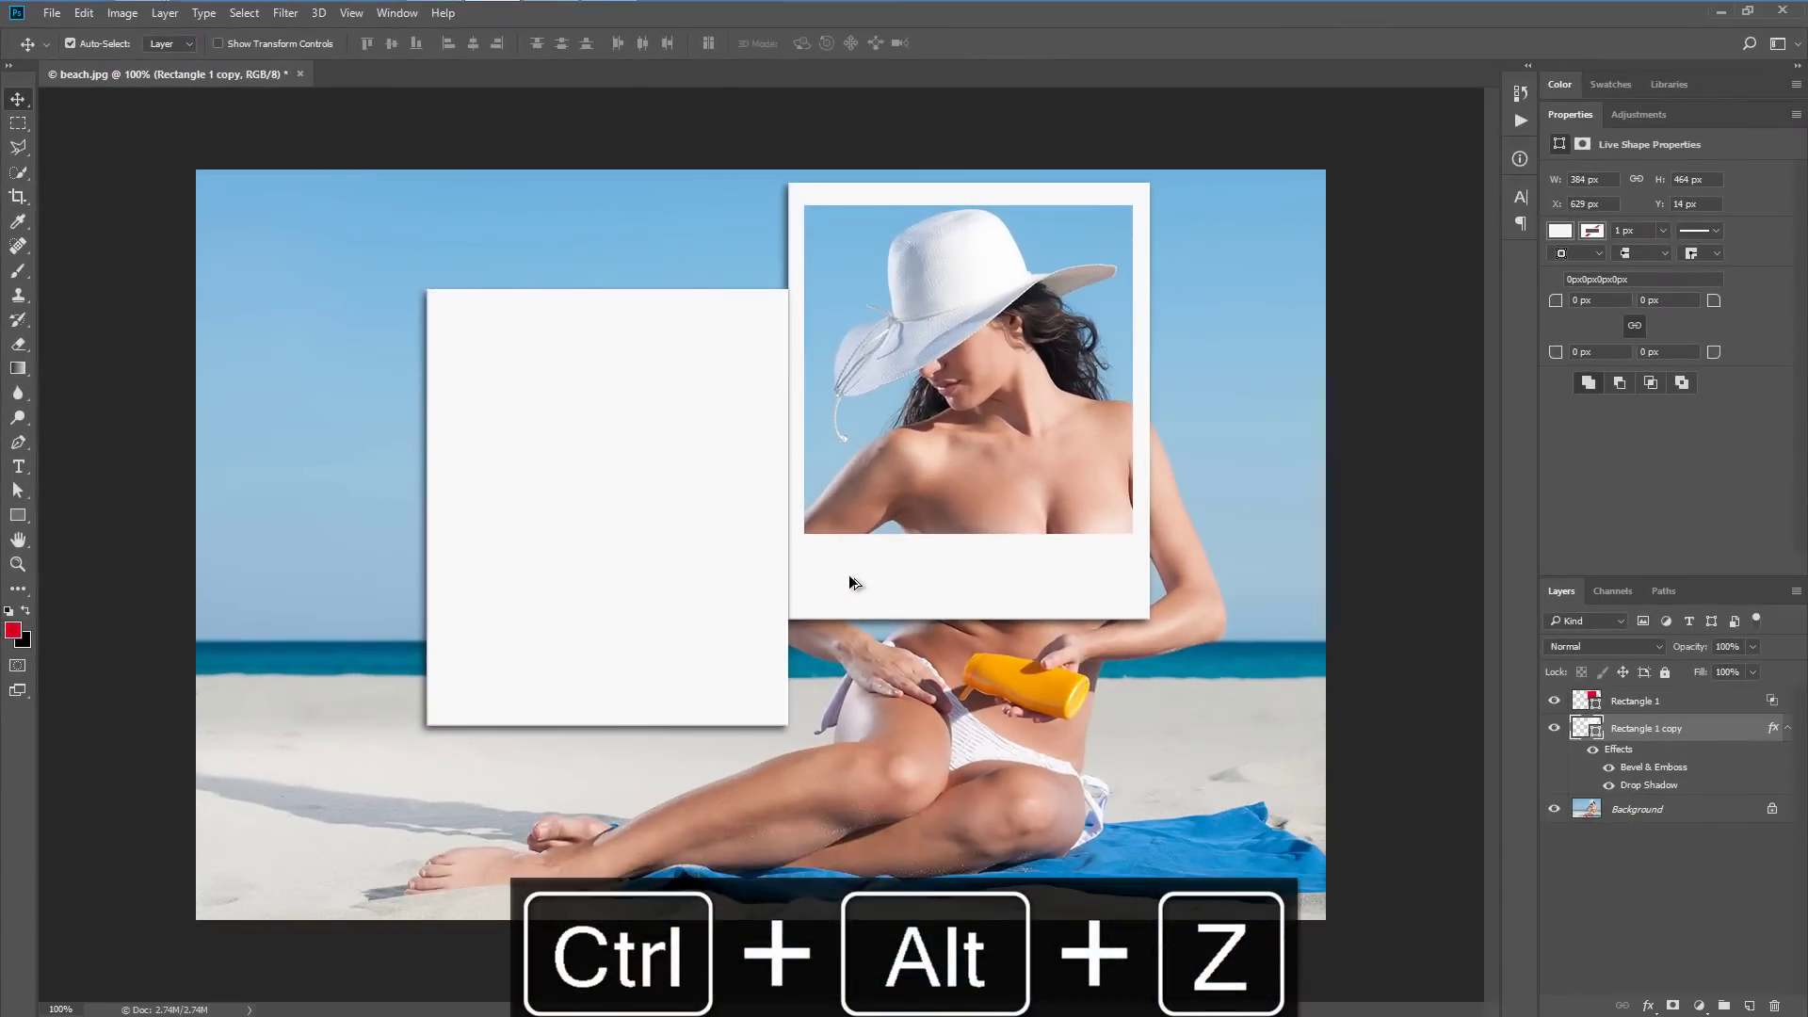
{"action": "key", "text": "ctrl+alt+z"}
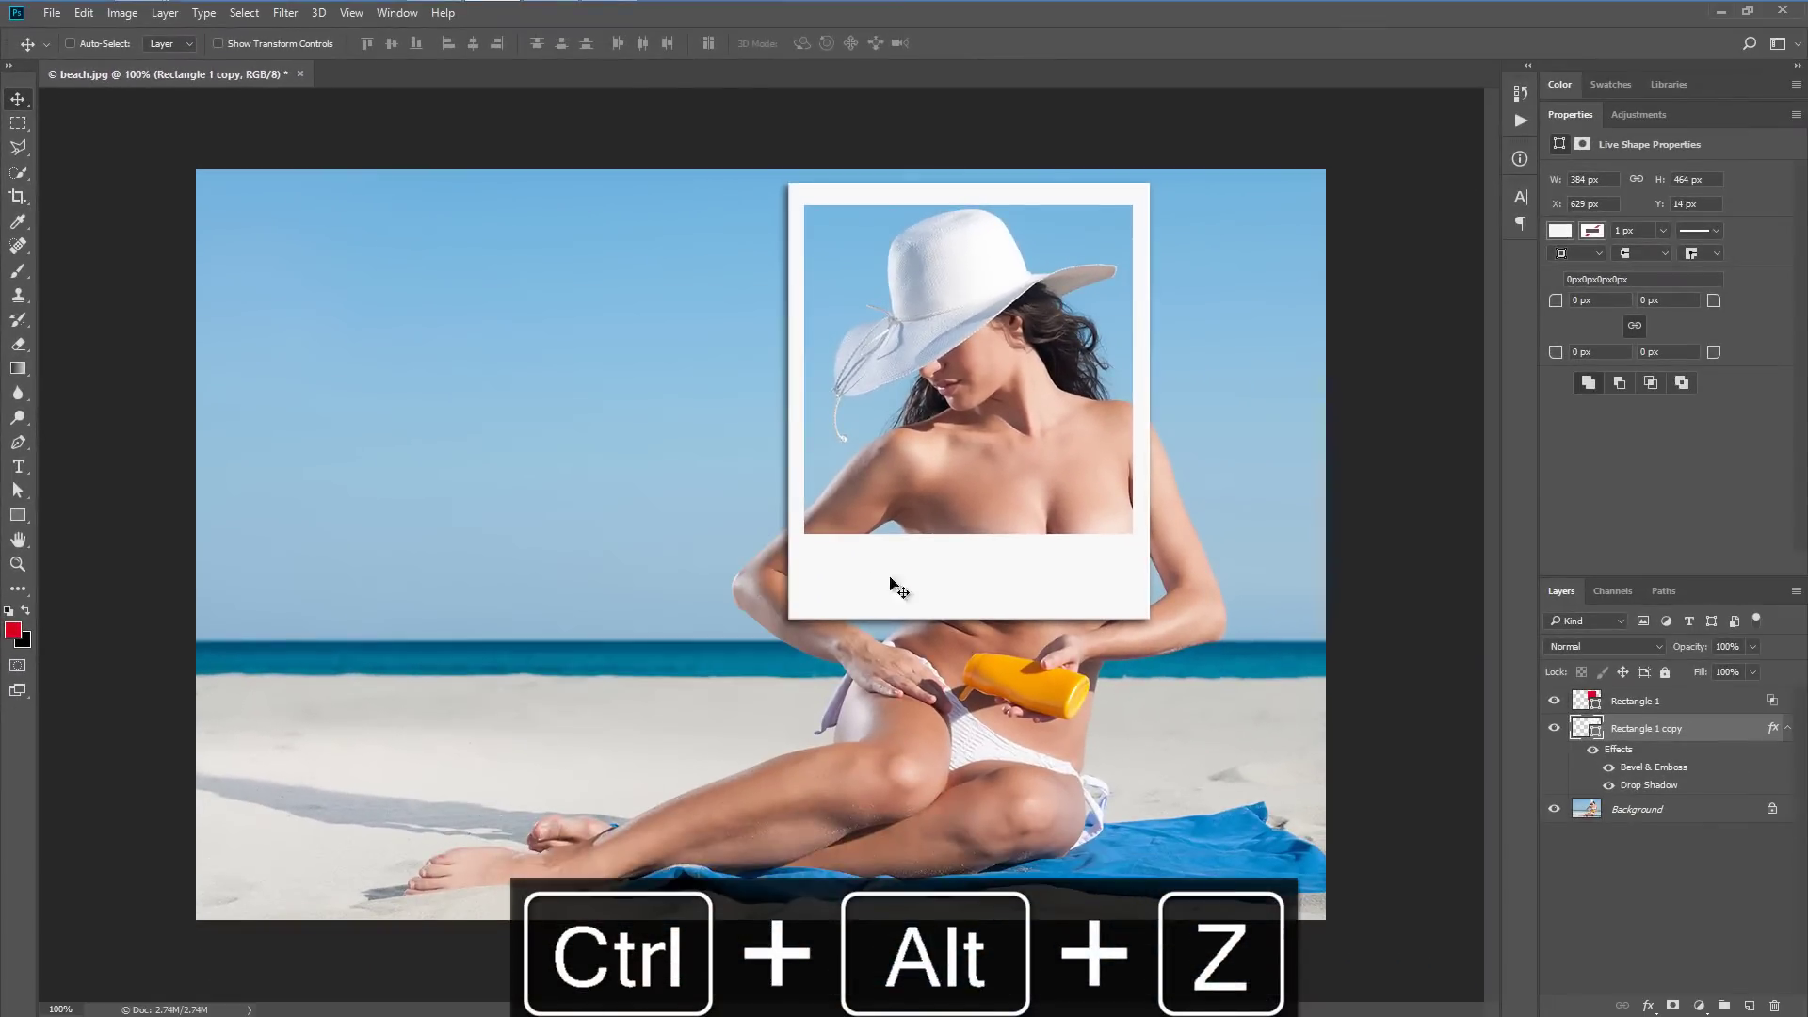
{"action": "key", "text": "ctrl+alt+z"}
{"action": "key", "text": "ctrl+alt+z"}
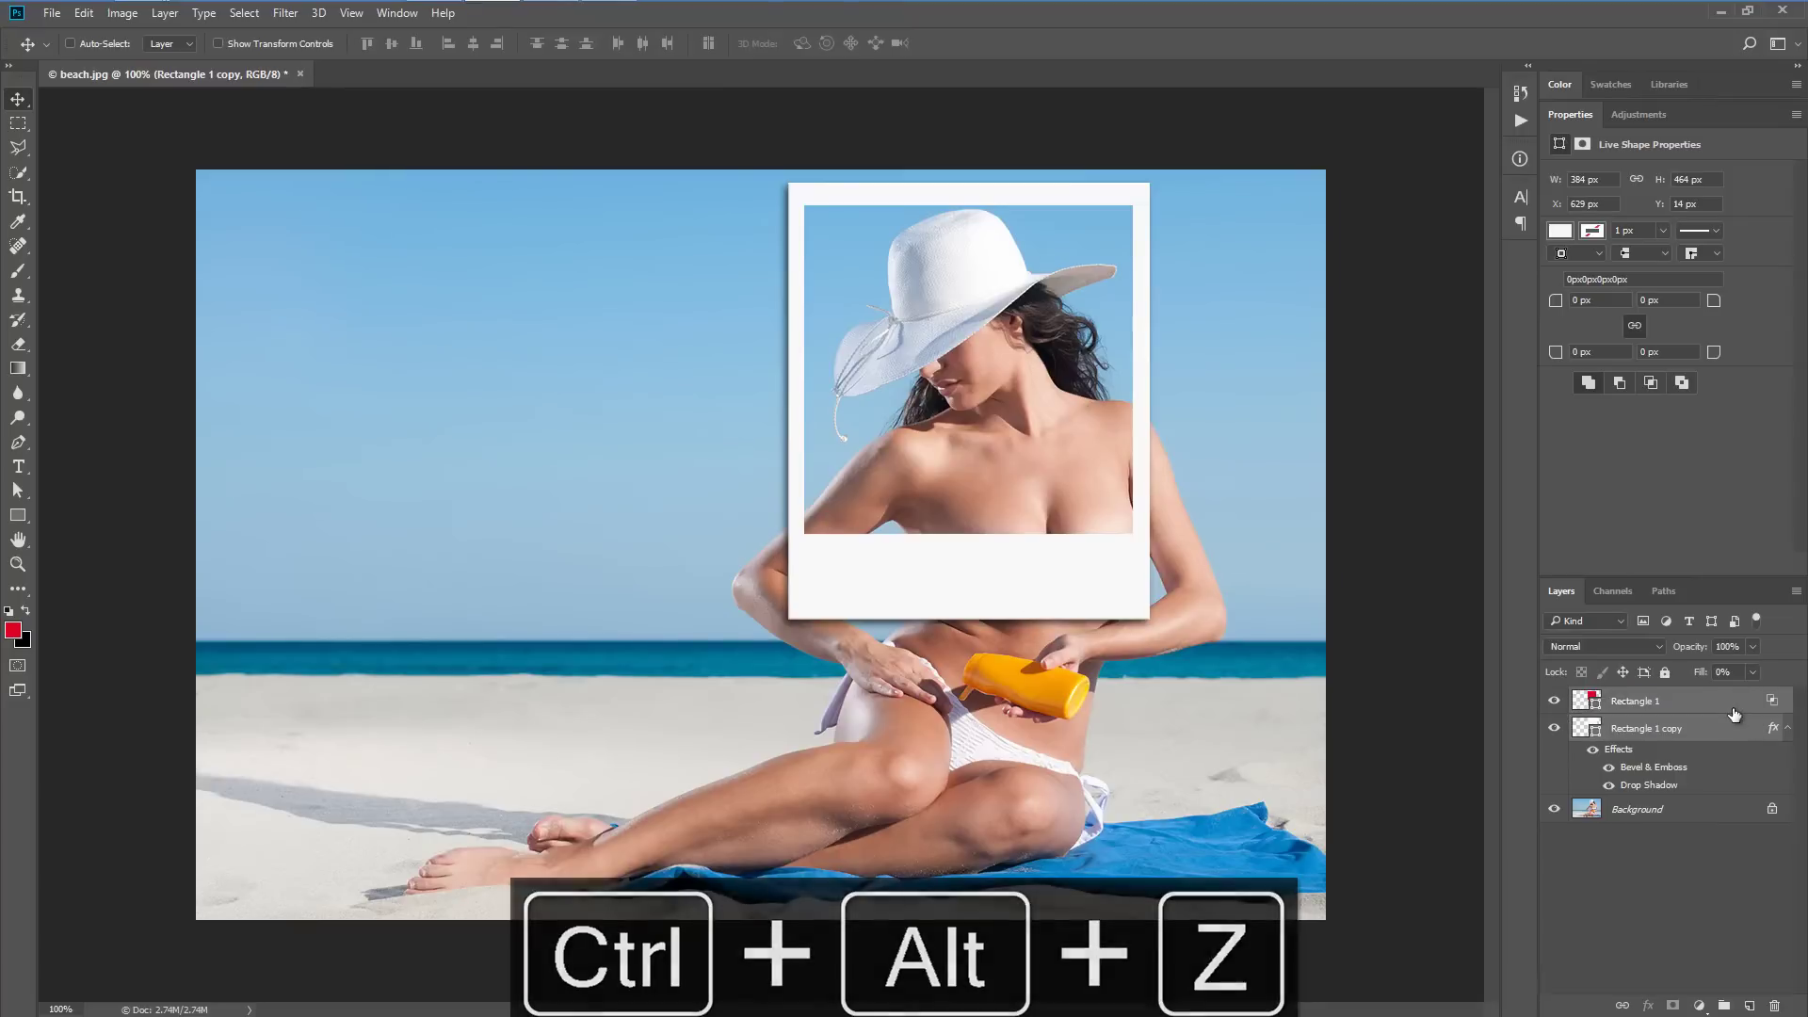
{"action": "key", "text": "ctrl+g"}
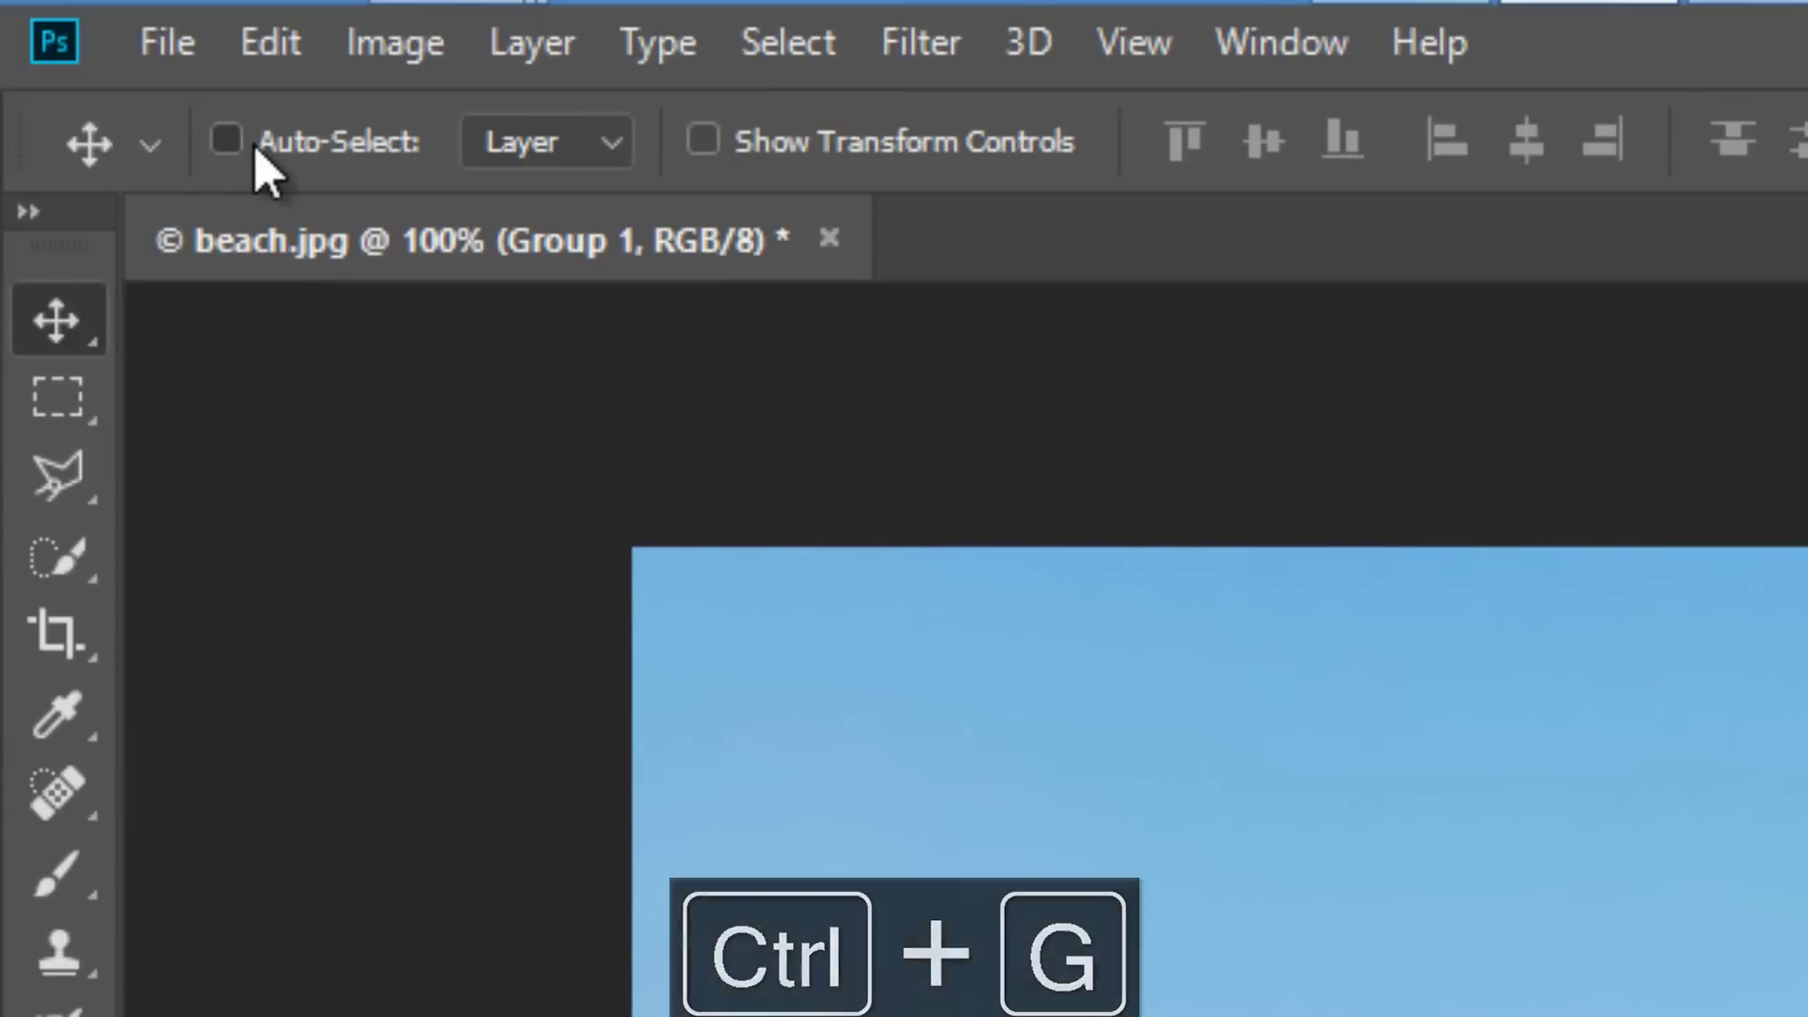
Set Auto-Select to Group and Alt-drag polaroid copies to scatter six more across the photo
{"action": "left_click", "coordinate": [226, 140]}
{"action": "left_click", "coordinate": [536, 142]}
{"action": "left_click", "coordinate": [508, 193]}
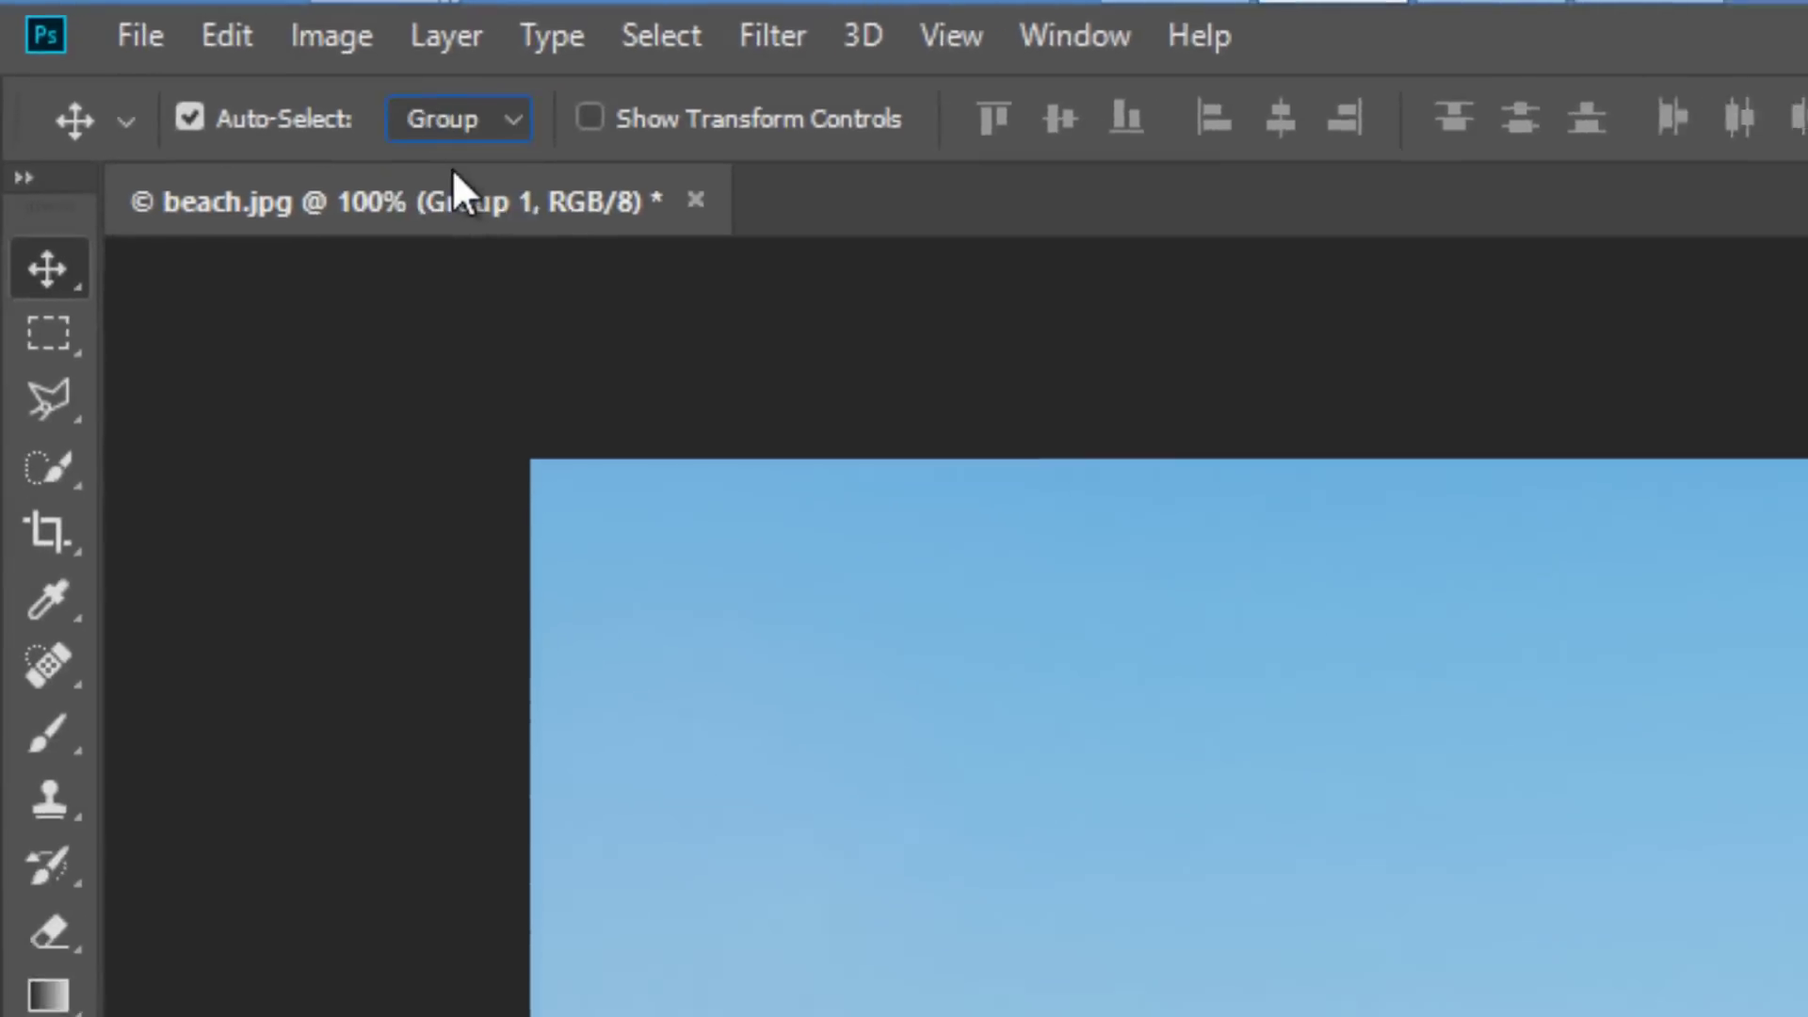
{"action": "left_click_drag", "start_coordinate": [975, 433], "coordinate": [627, 533]}
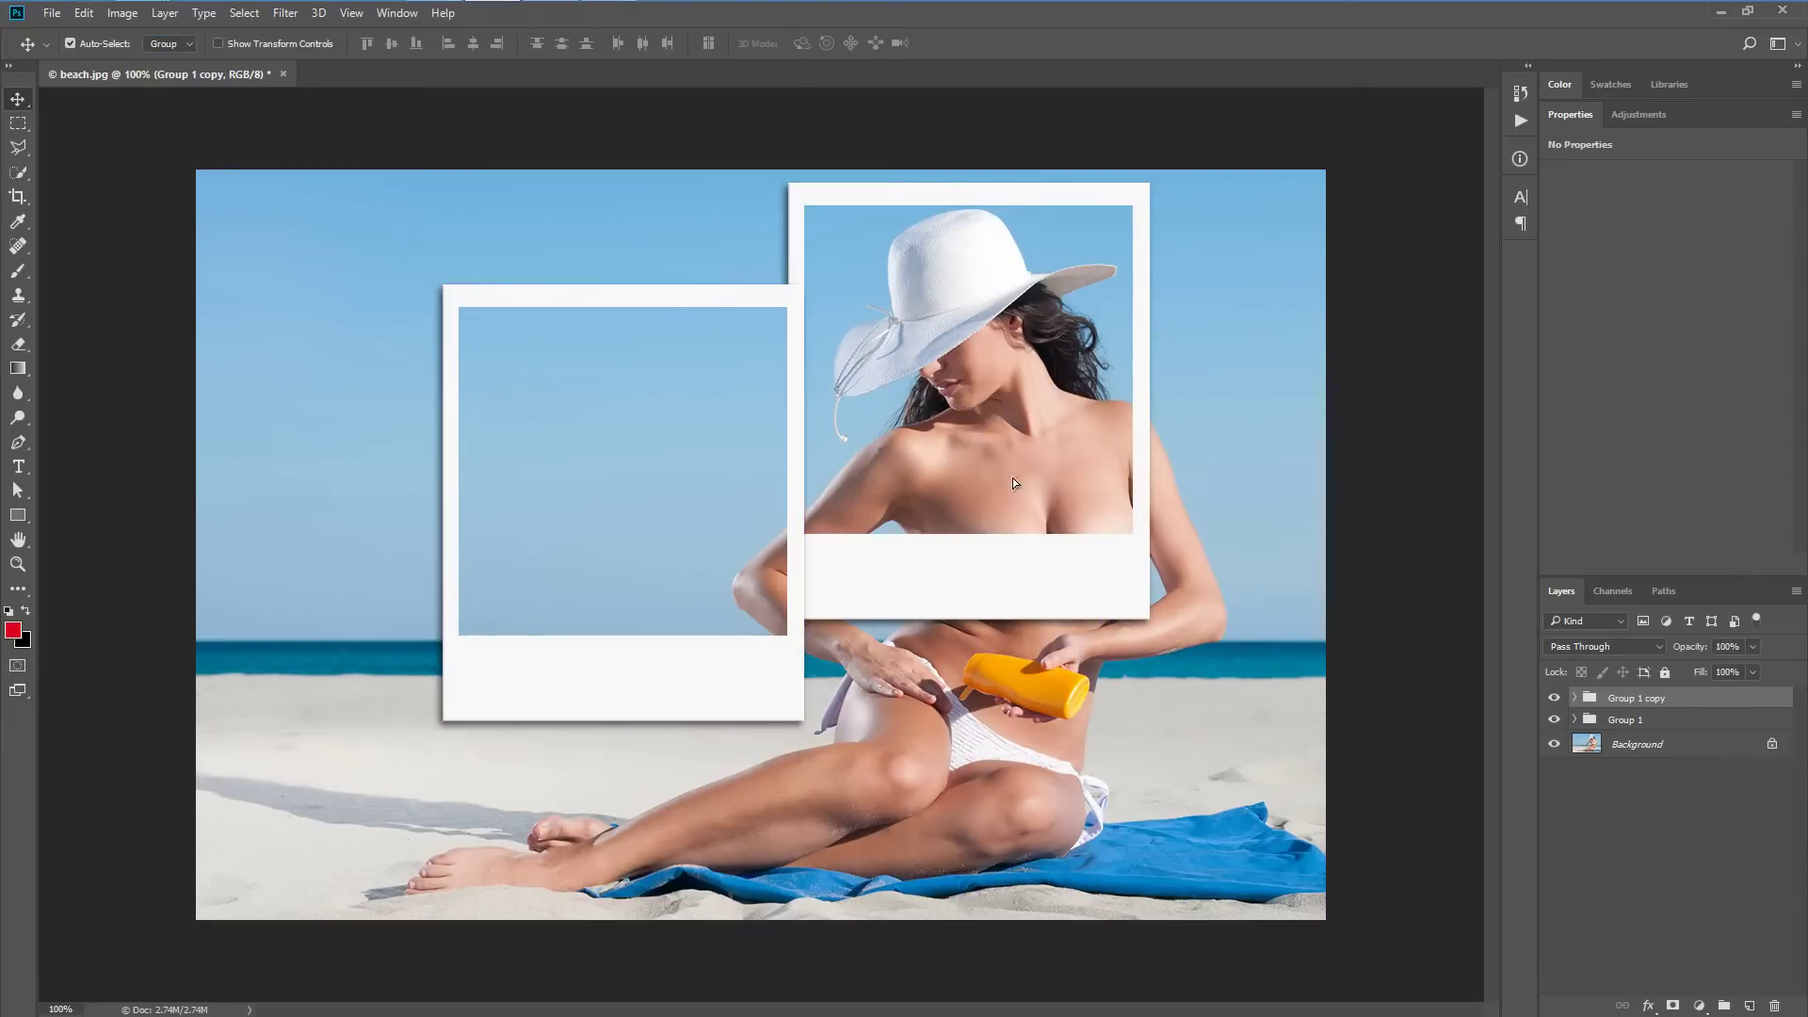
{"action": "left_click_drag", "start_coordinate": [1013, 478], "coordinate": [1160, 591]}
{"action": "left_click_drag", "start_coordinate": [569, 516], "coordinate": [405, 640]}
{"action": "left_click_drag", "start_coordinate": [866, 614], "coordinate": [1043, 776]}
{"action": "left_click_drag", "start_coordinate": [1090, 557], "coordinate": [1092, 561]}
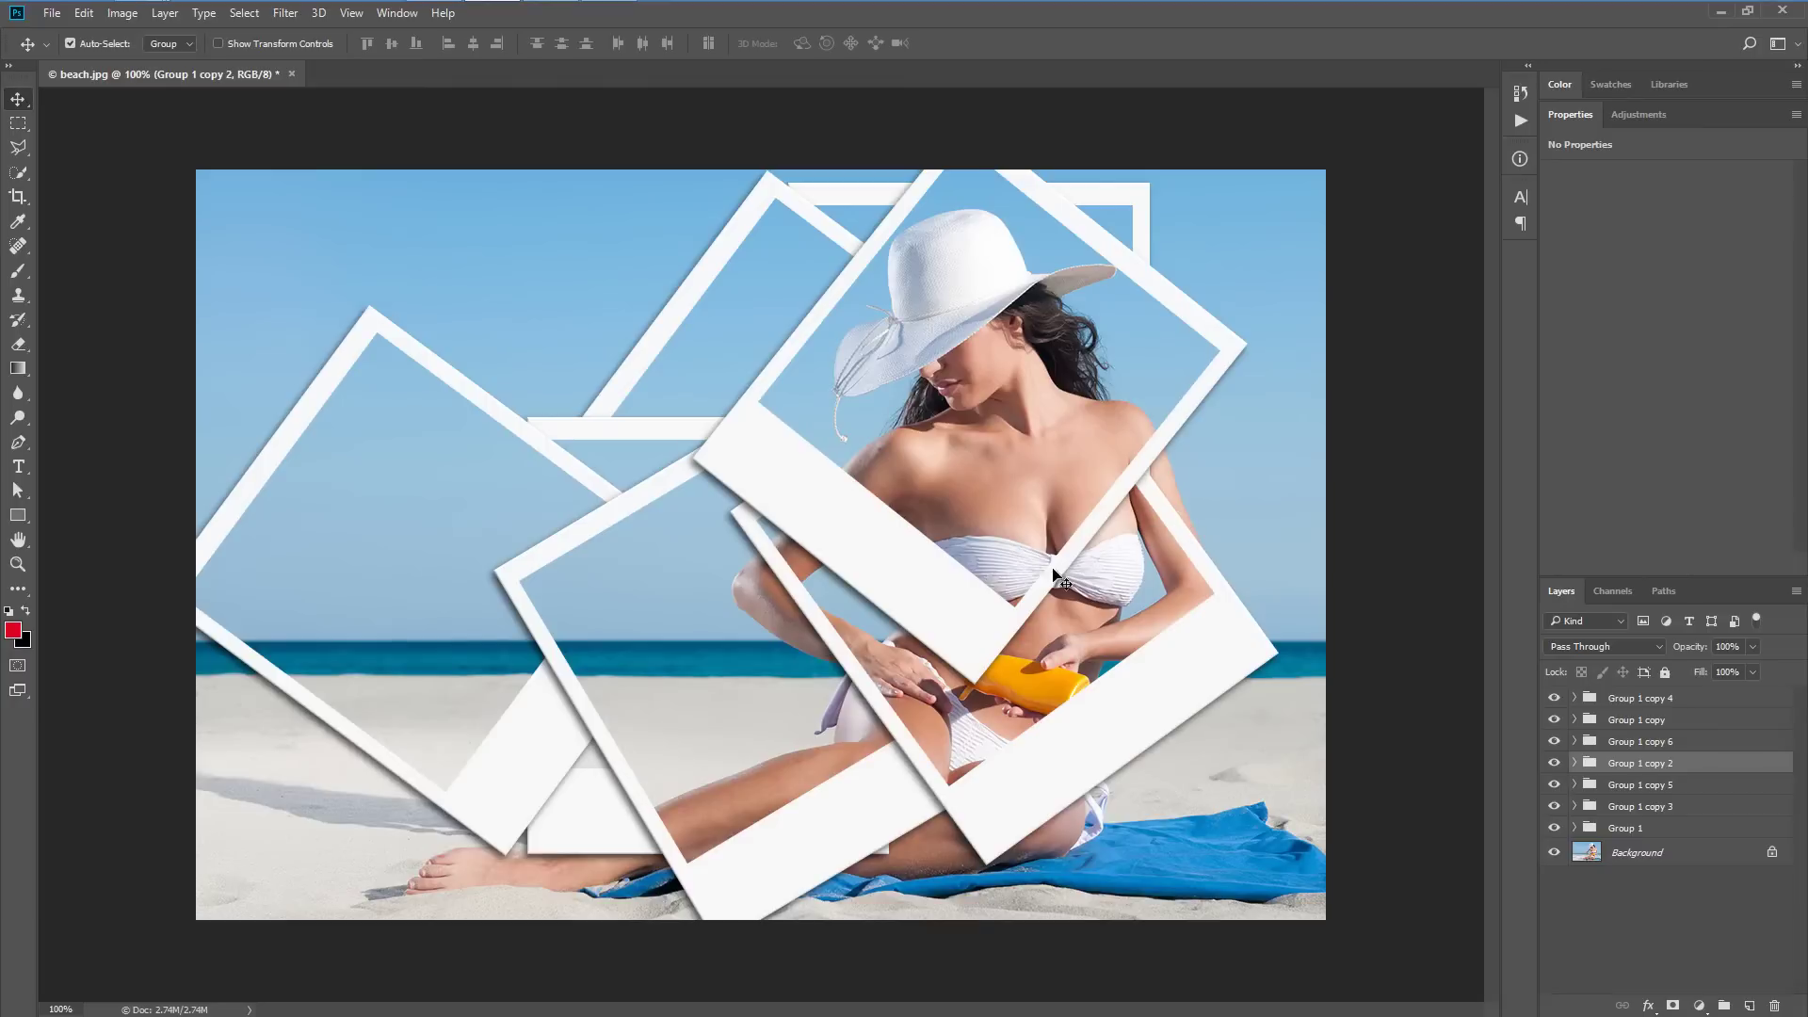
Shift the left polaroid right, rotate it about 77° counter-clockwise, and move it lower
{"action": "left_click_drag", "start_coordinate": [468, 504], "coordinate": [522, 500]}
{"action": "key", "text": "ctrl+t"}
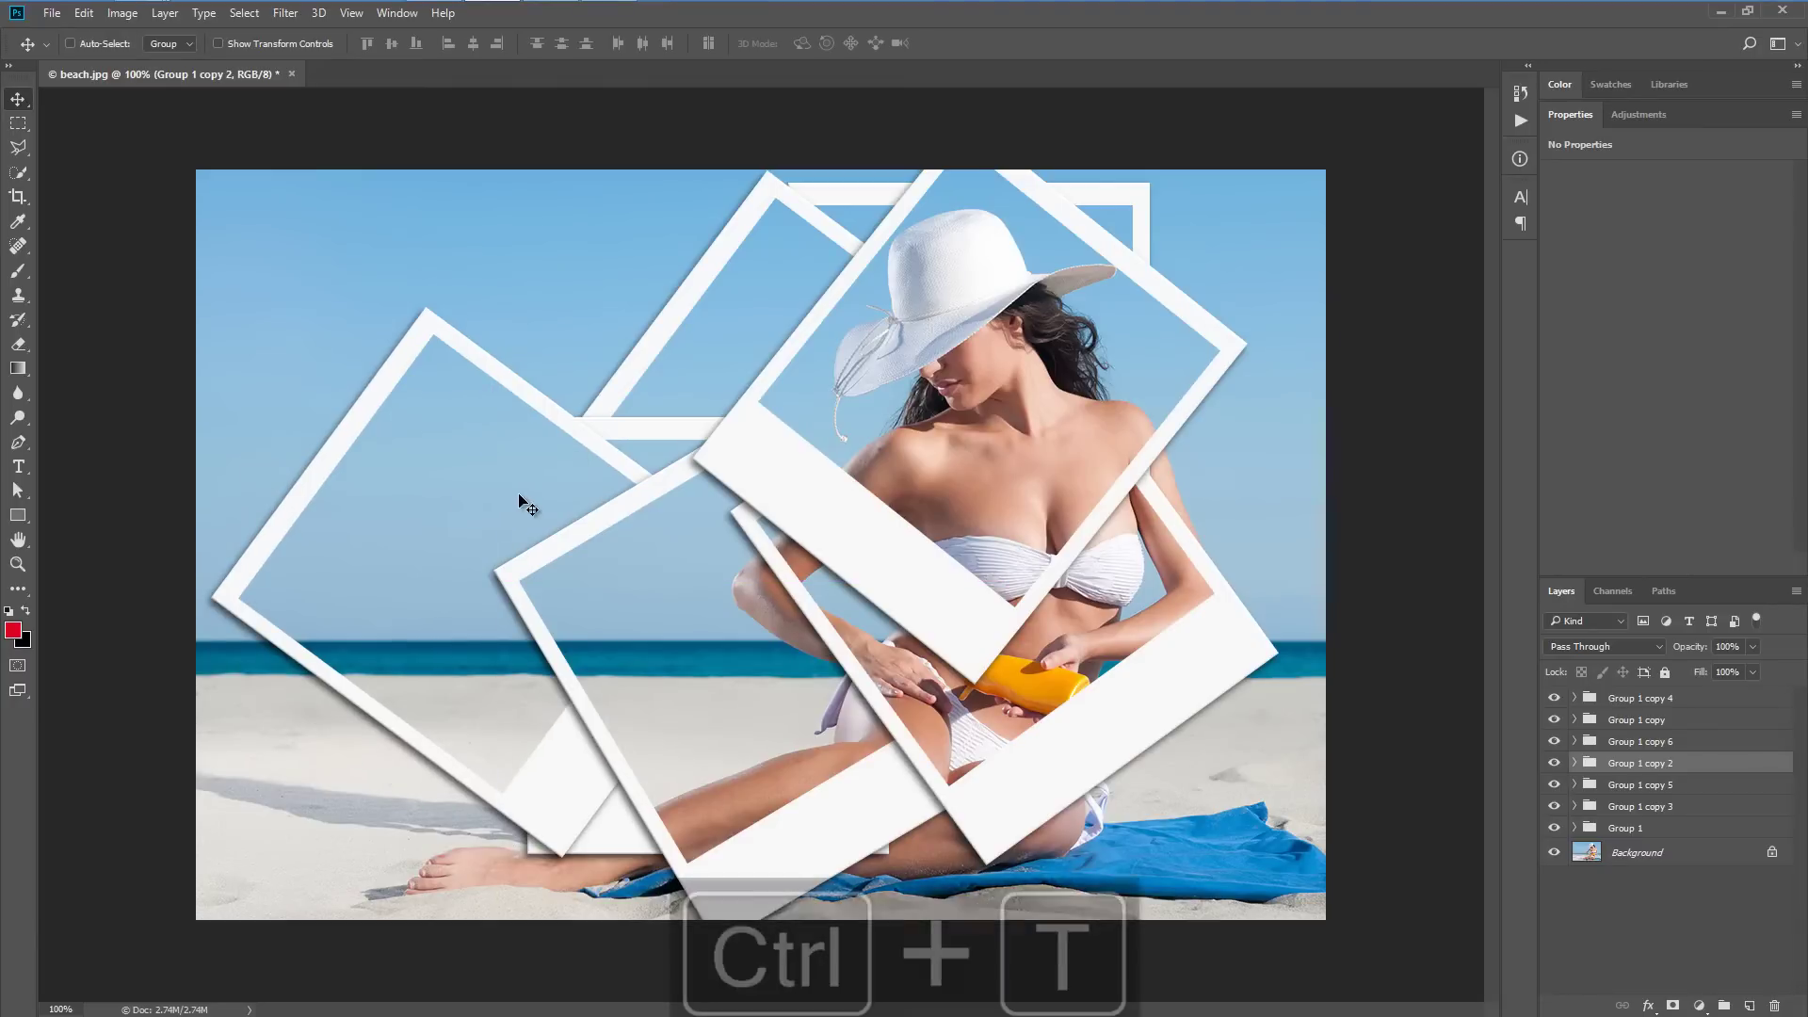
{"action": "left_click_drag", "start_coordinate": [196, 576], "coordinate": [132, 626]}
{"action": "left_click_drag", "start_coordinate": [429, 629], "coordinate": [442, 733]}
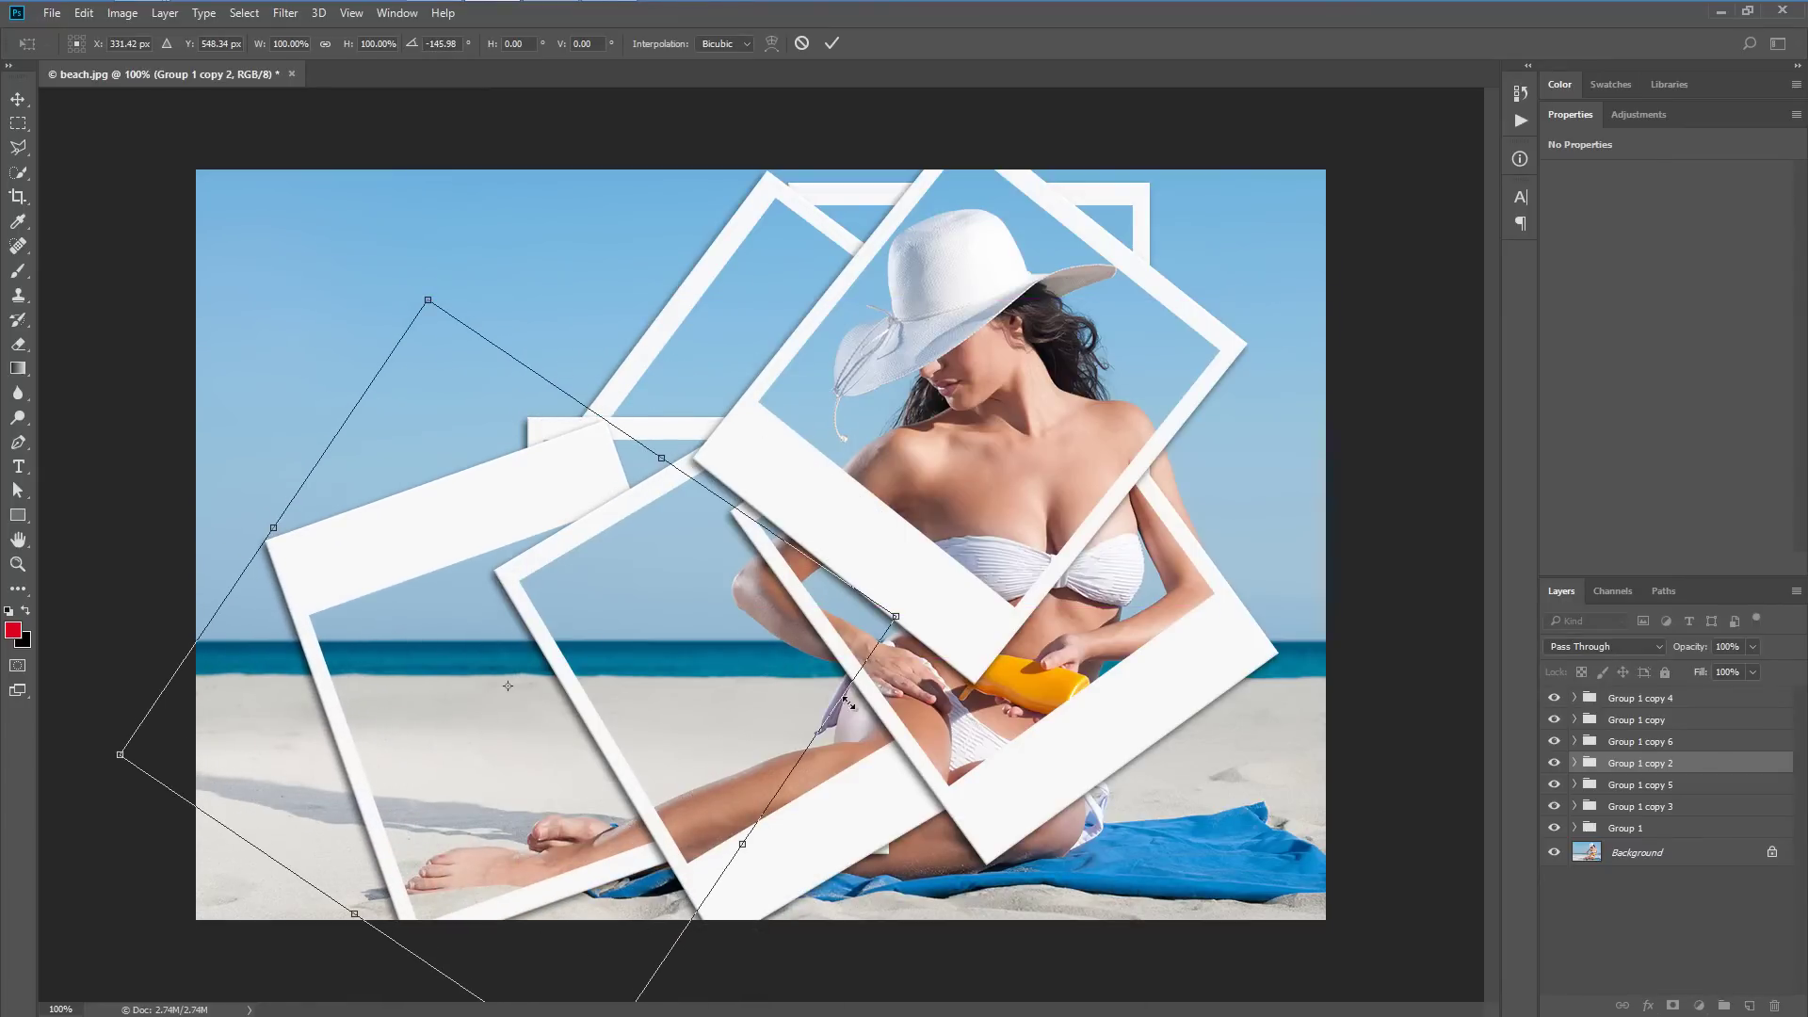
Commit the rotation and add a brown kraft-paper Pattern Fill layer above the Background
{"action": "left_click", "coordinate": [831, 42]}
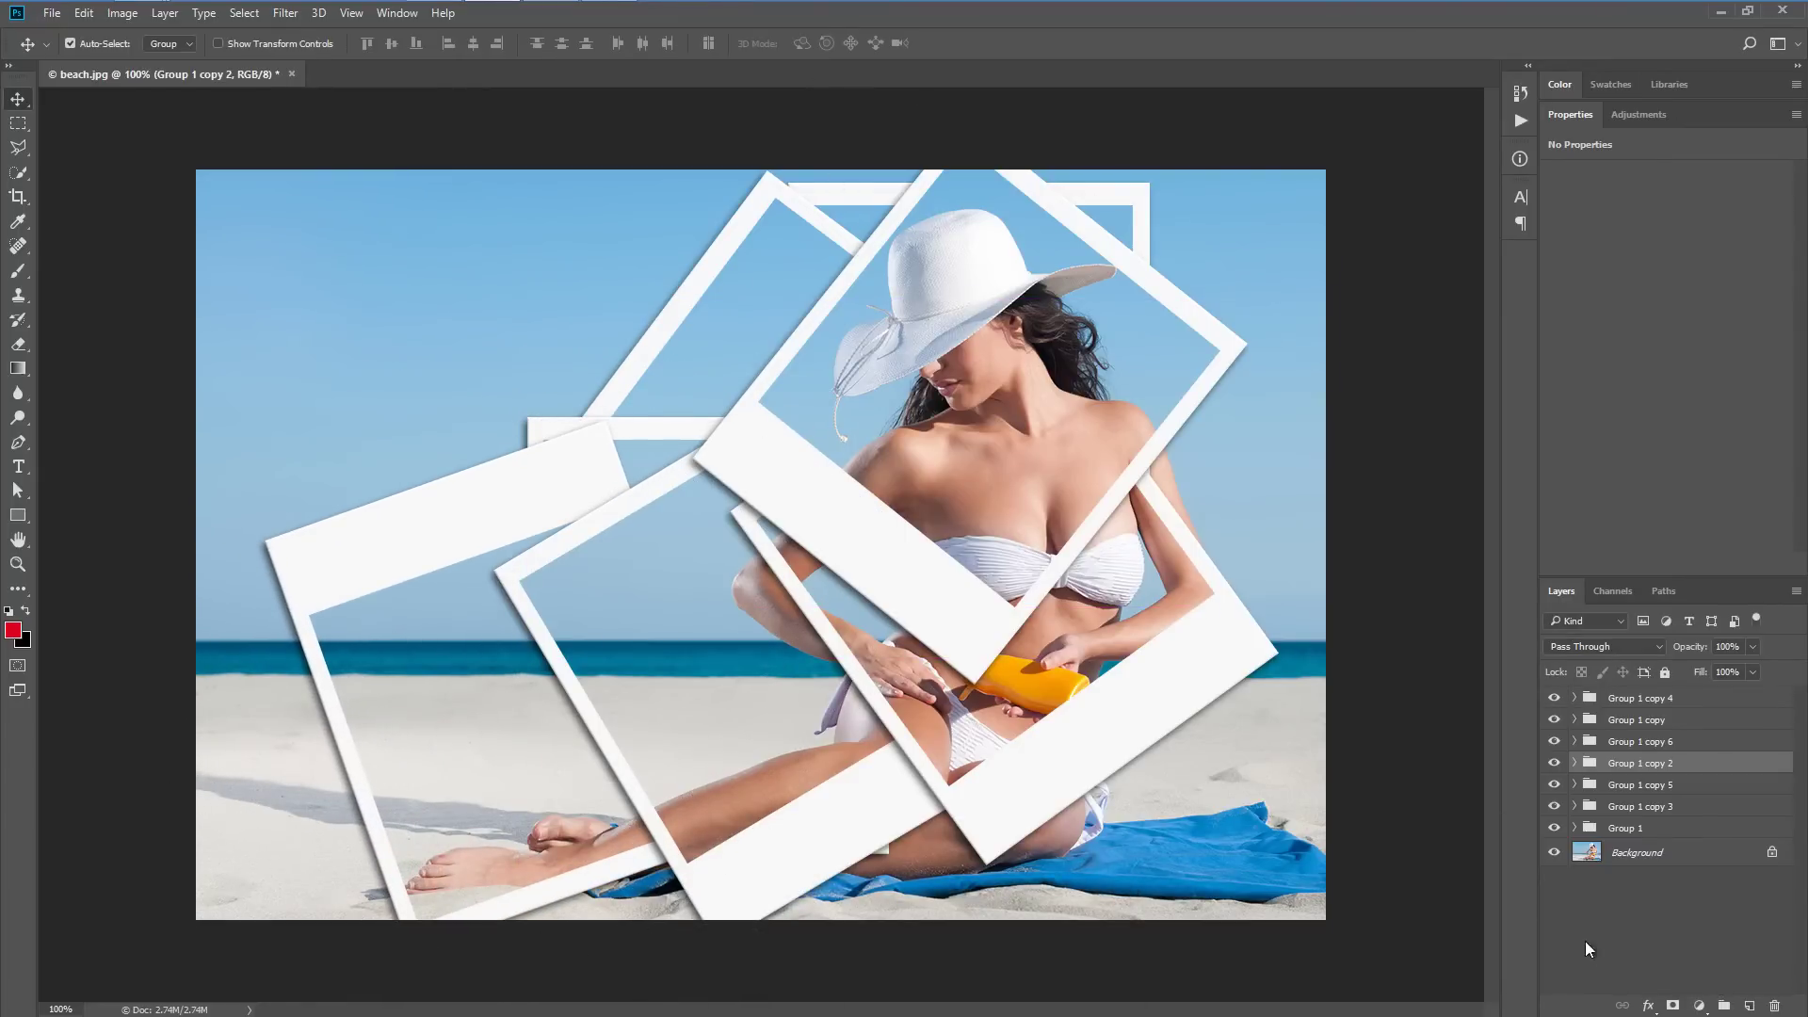
{"action": "left_click", "coordinate": [1718, 850]}
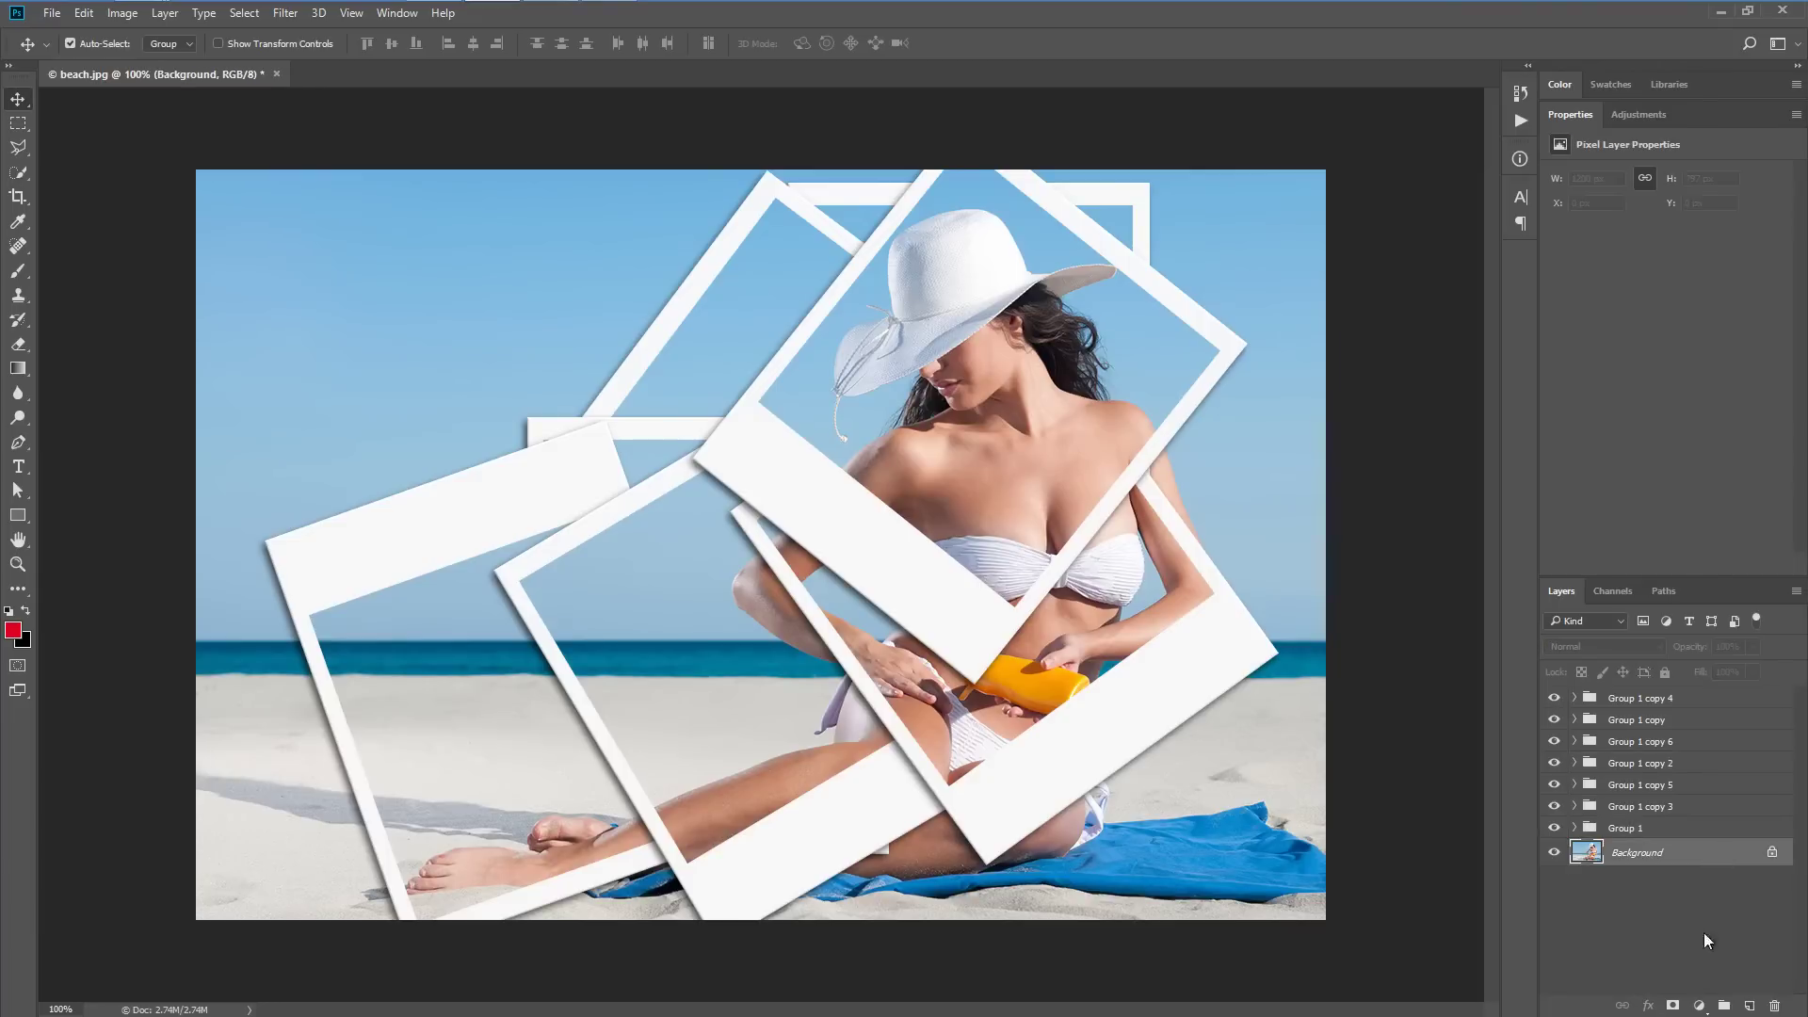
{"action": "left_click", "coordinate": [1699, 1006]}
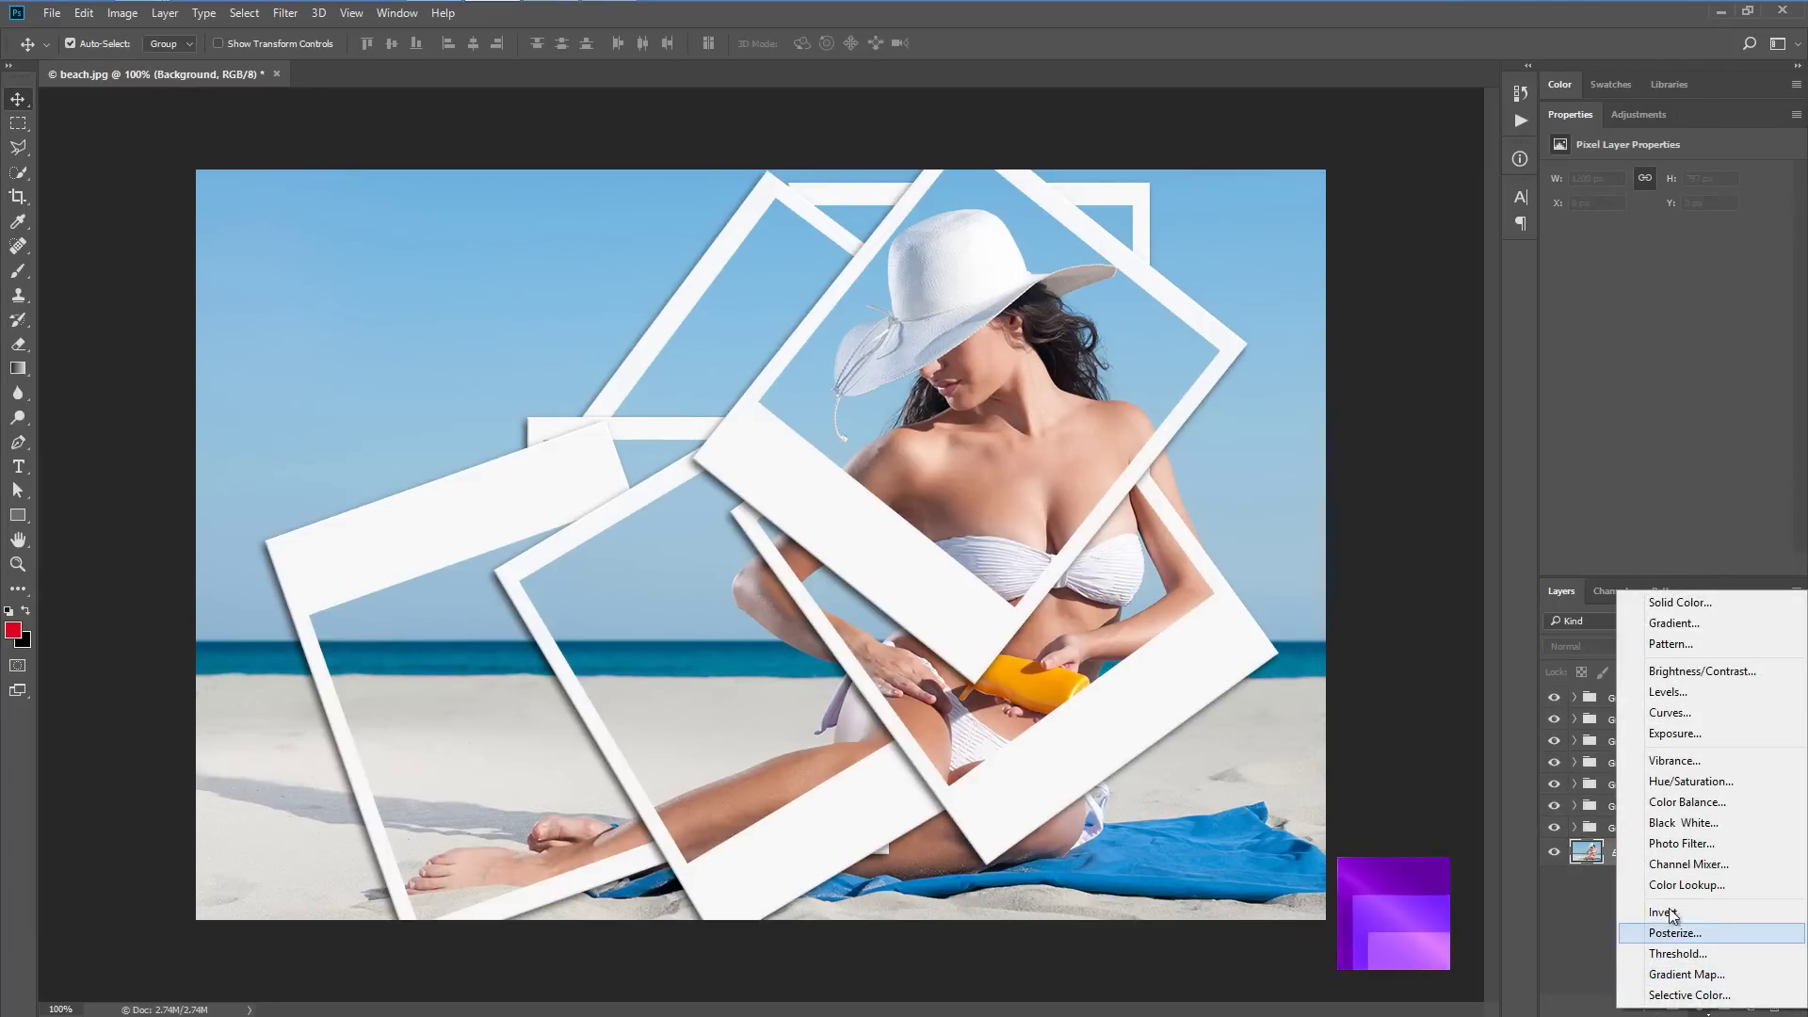
{"action": "left_click", "coordinate": [1672, 648]}
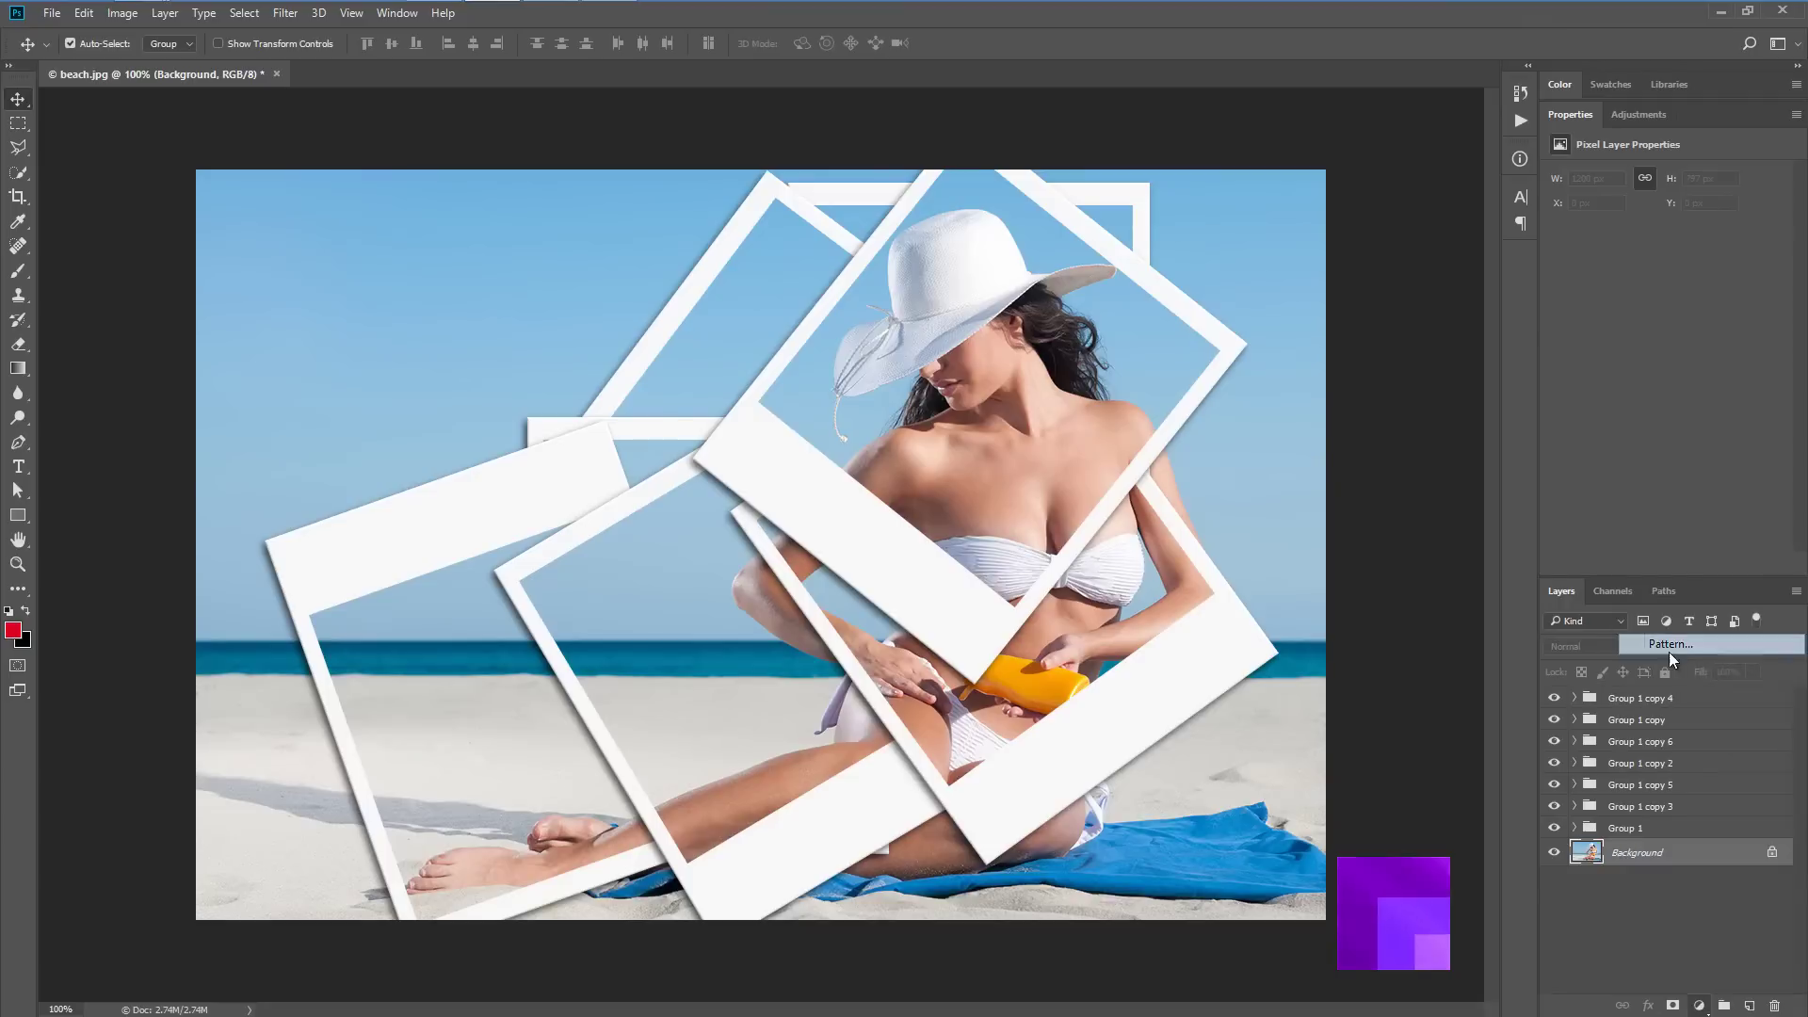
{"action": "left_click", "coordinate": [816, 350]}
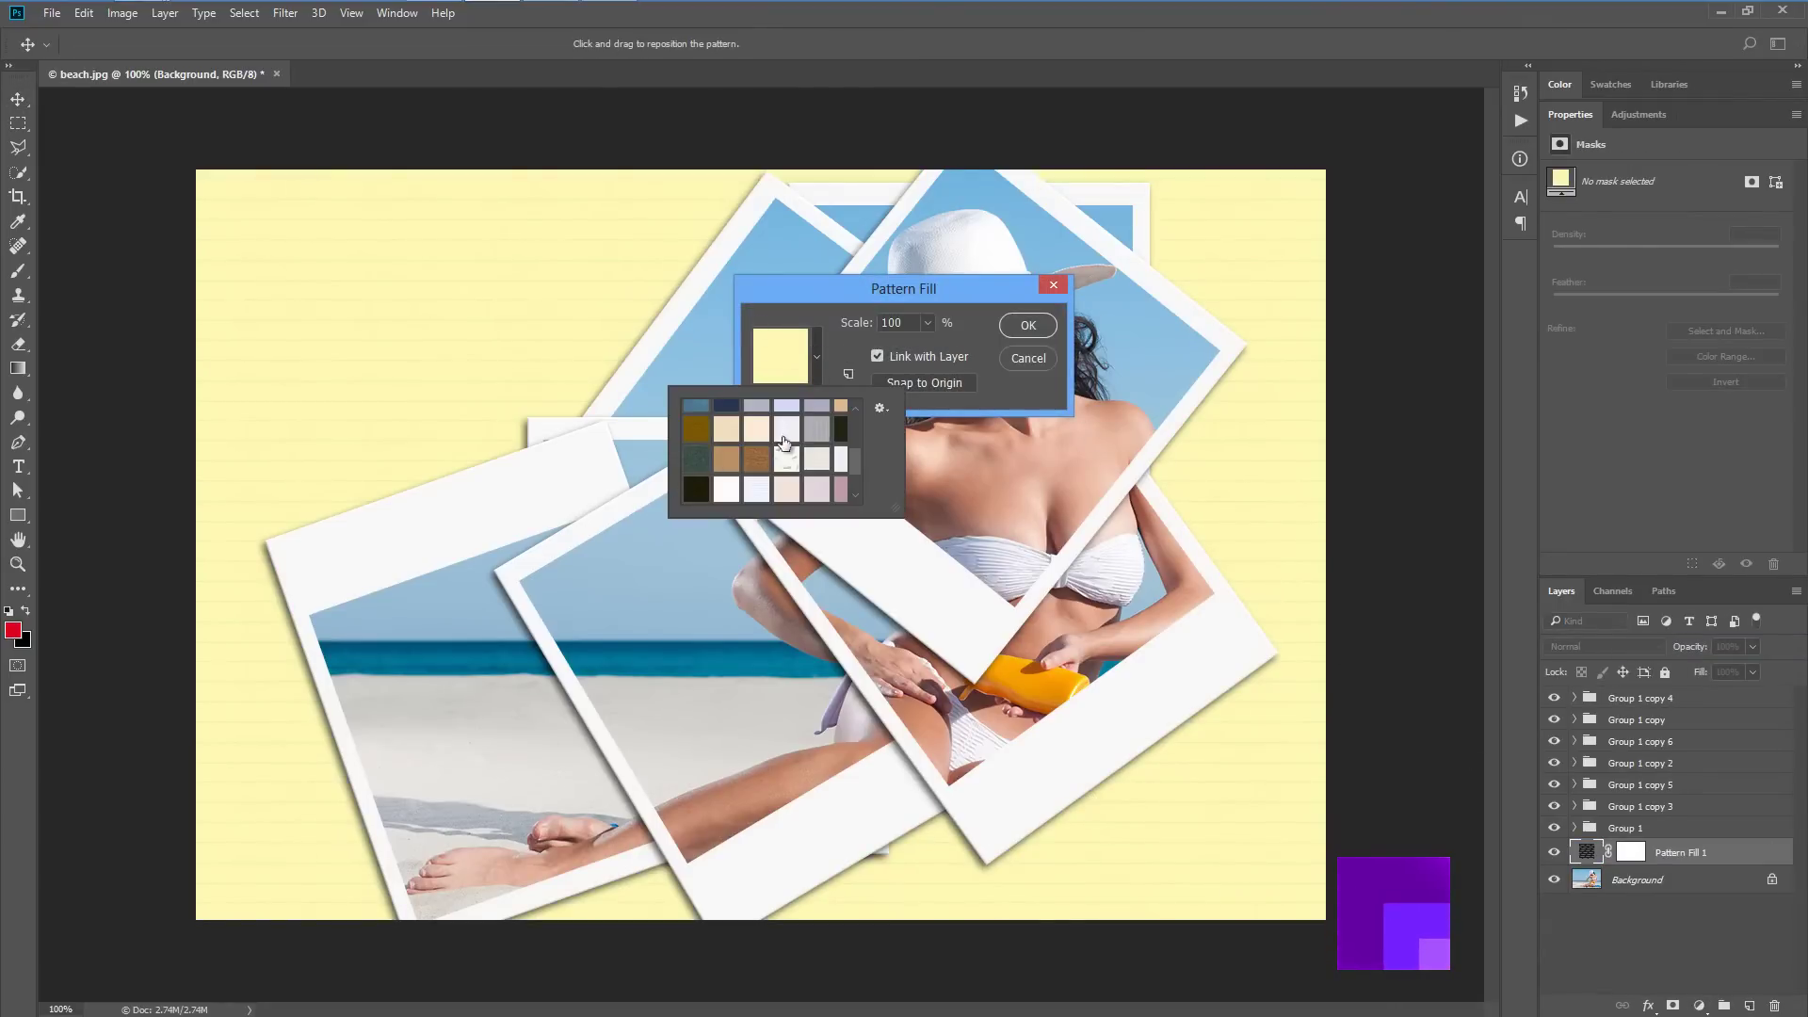
{"action": "left_click", "coordinate": [728, 462]}
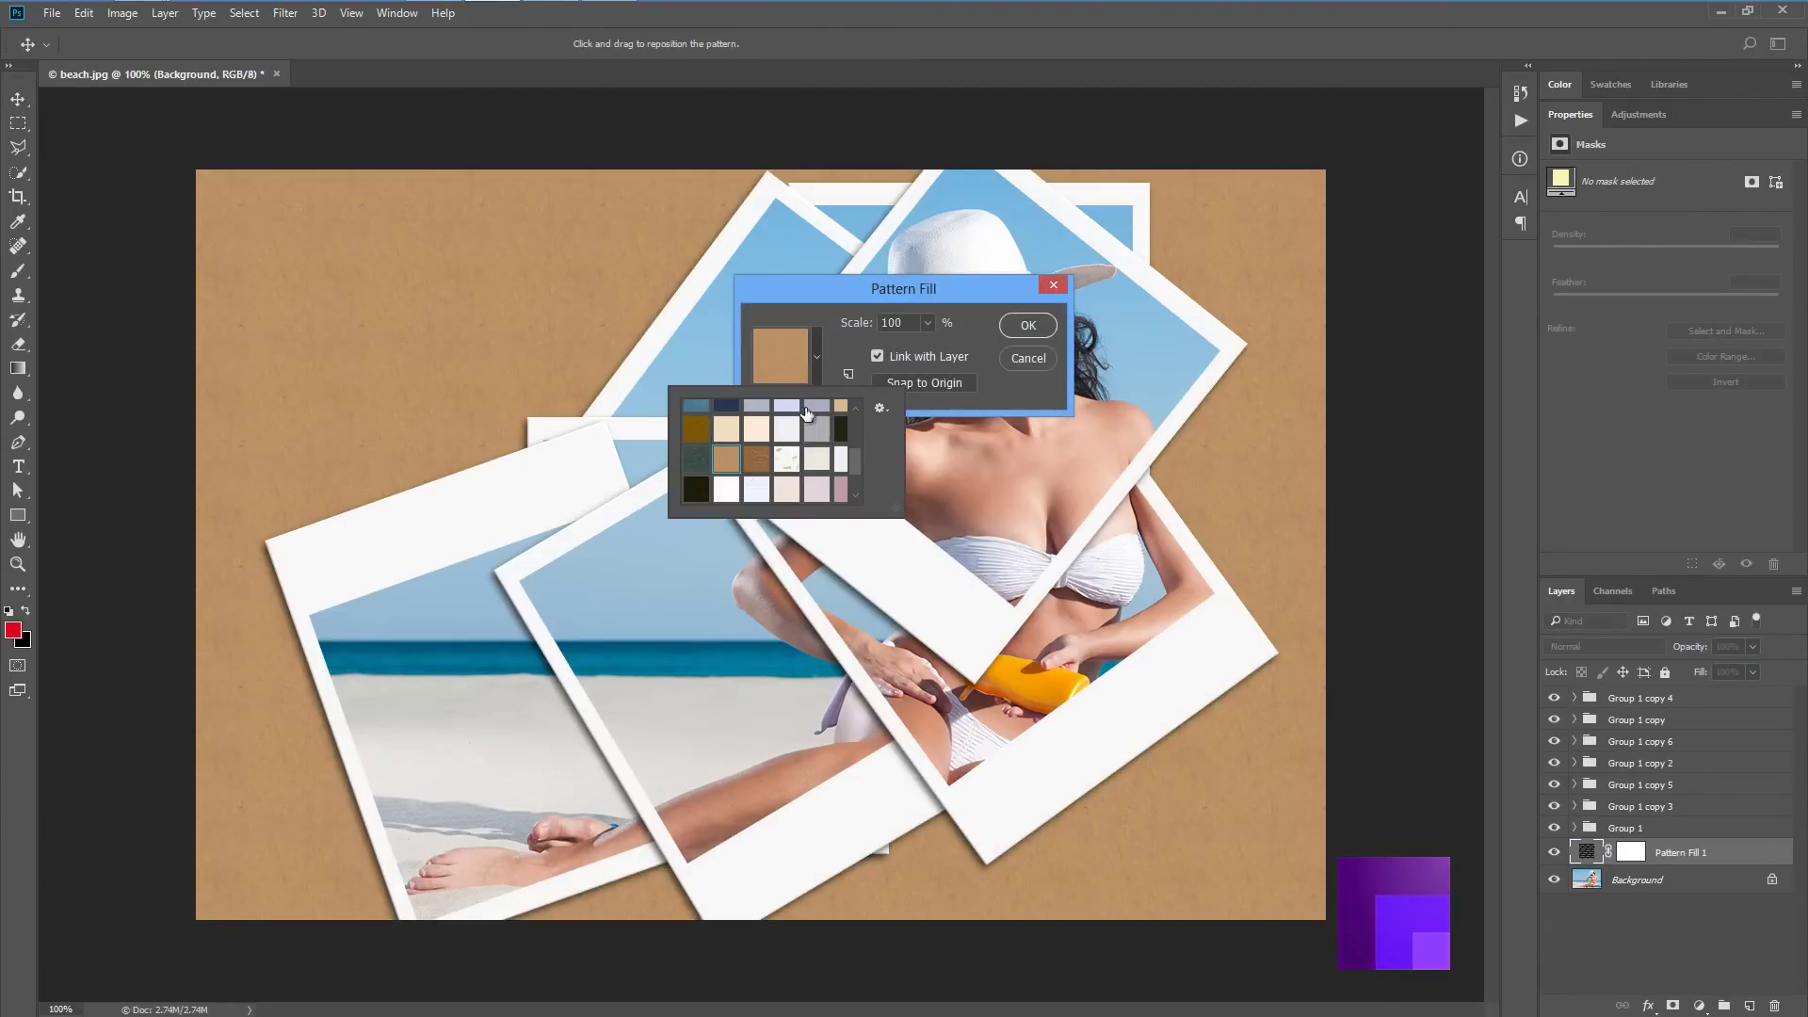
{"action": "left_click", "coordinate": [890, 409]}
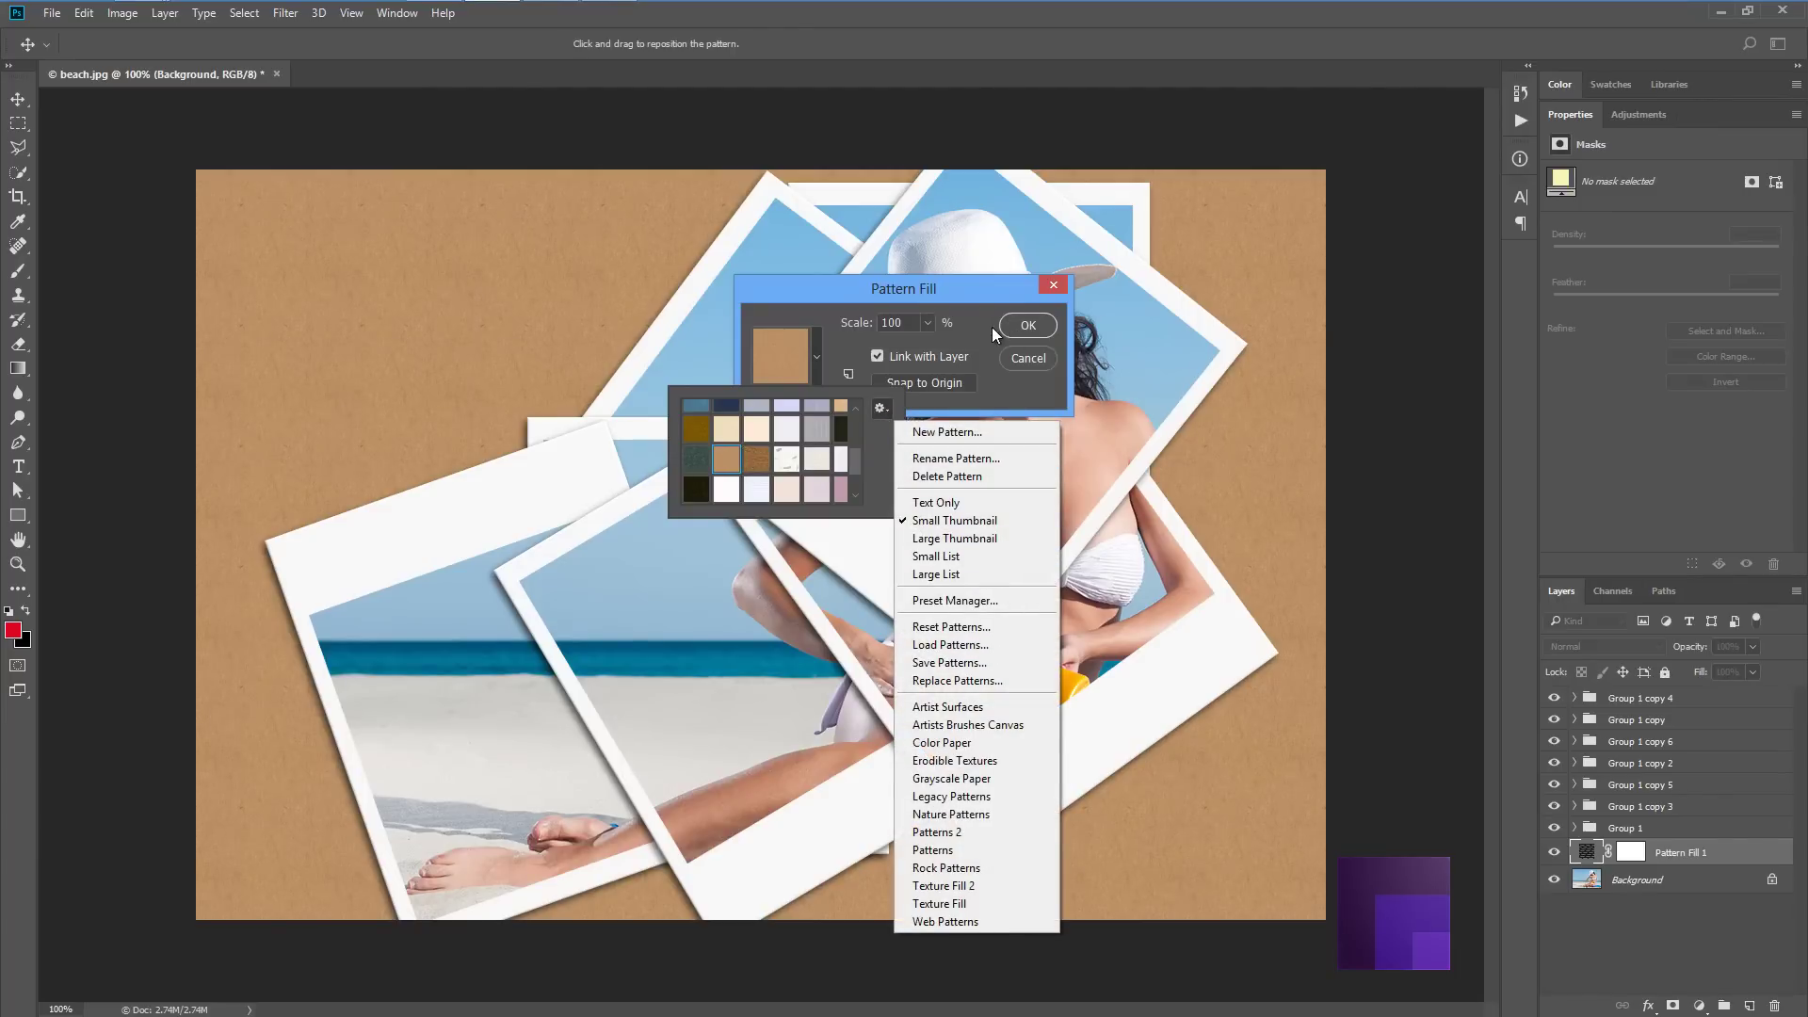
{"action": "left_click", "coordinate": [1041, 327]}
{"action": "left_click", "coordinate": [1038, 330]}
{"action": "left_click", "coordinate": [1037, 329]}
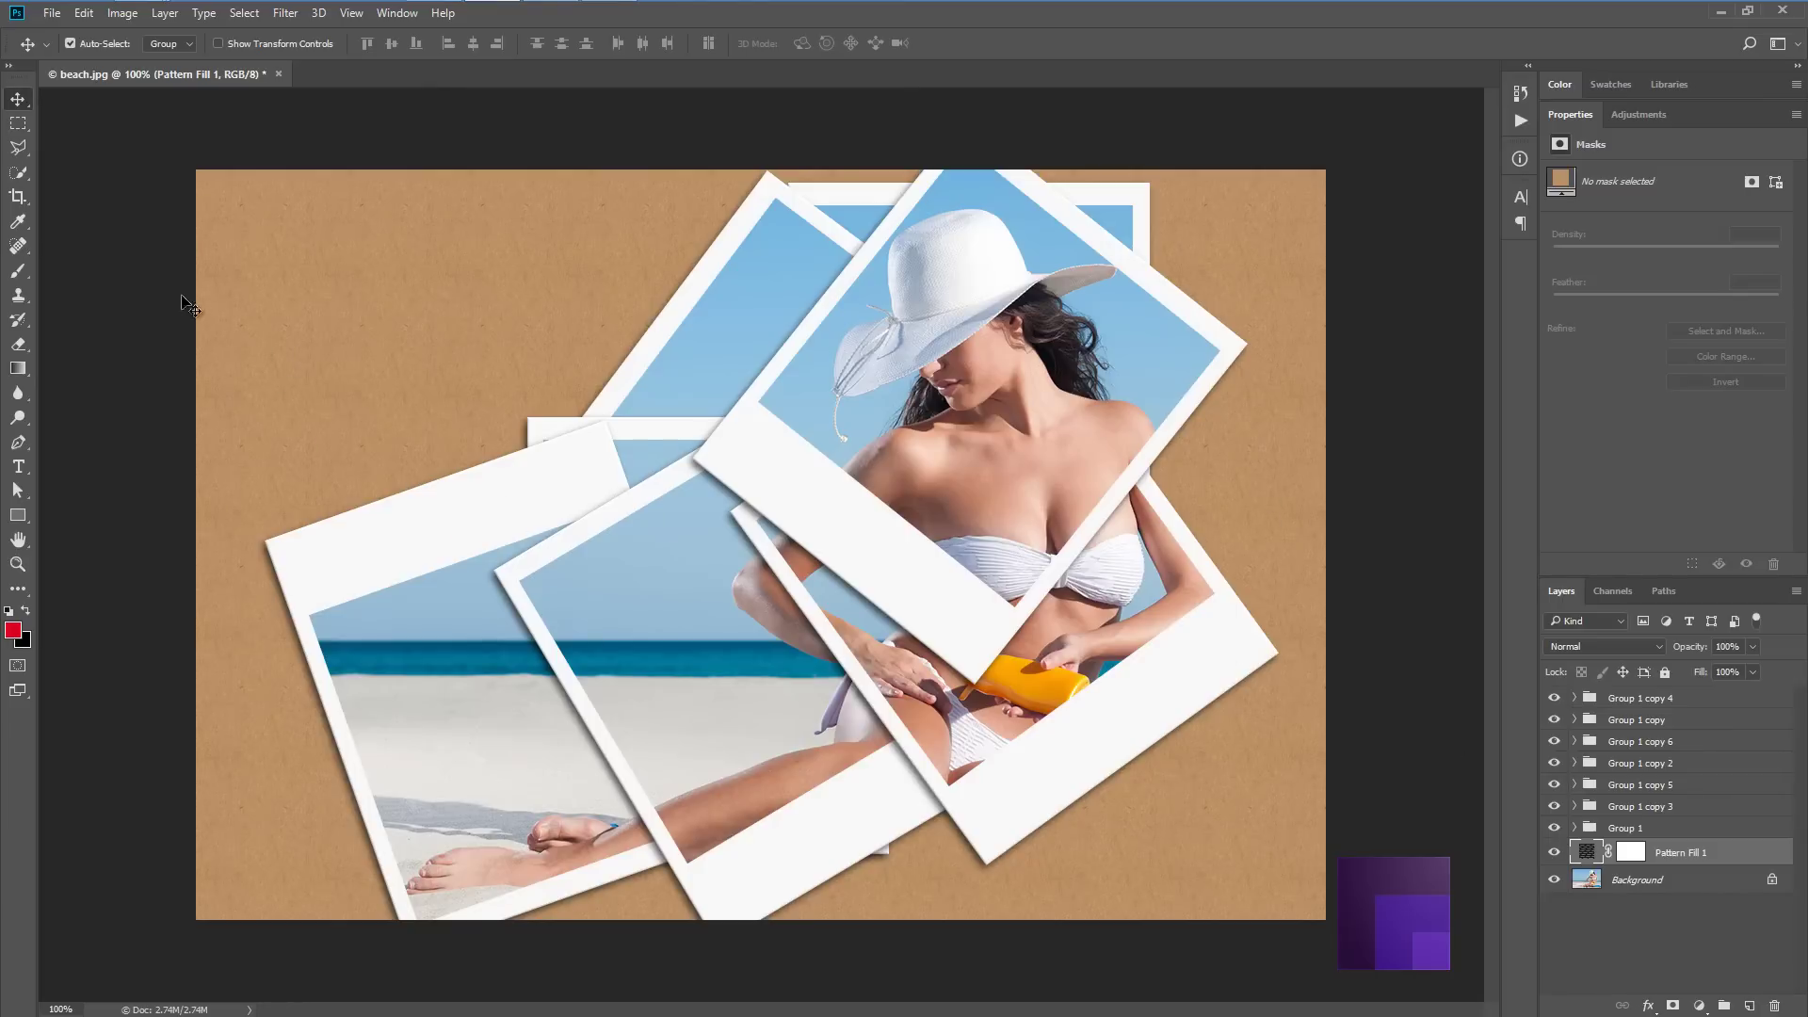
Crop outward to extend the canvas on all sides to about 1458 × 969 px
{"action": "left_click", "coordinate": [18, 196]}
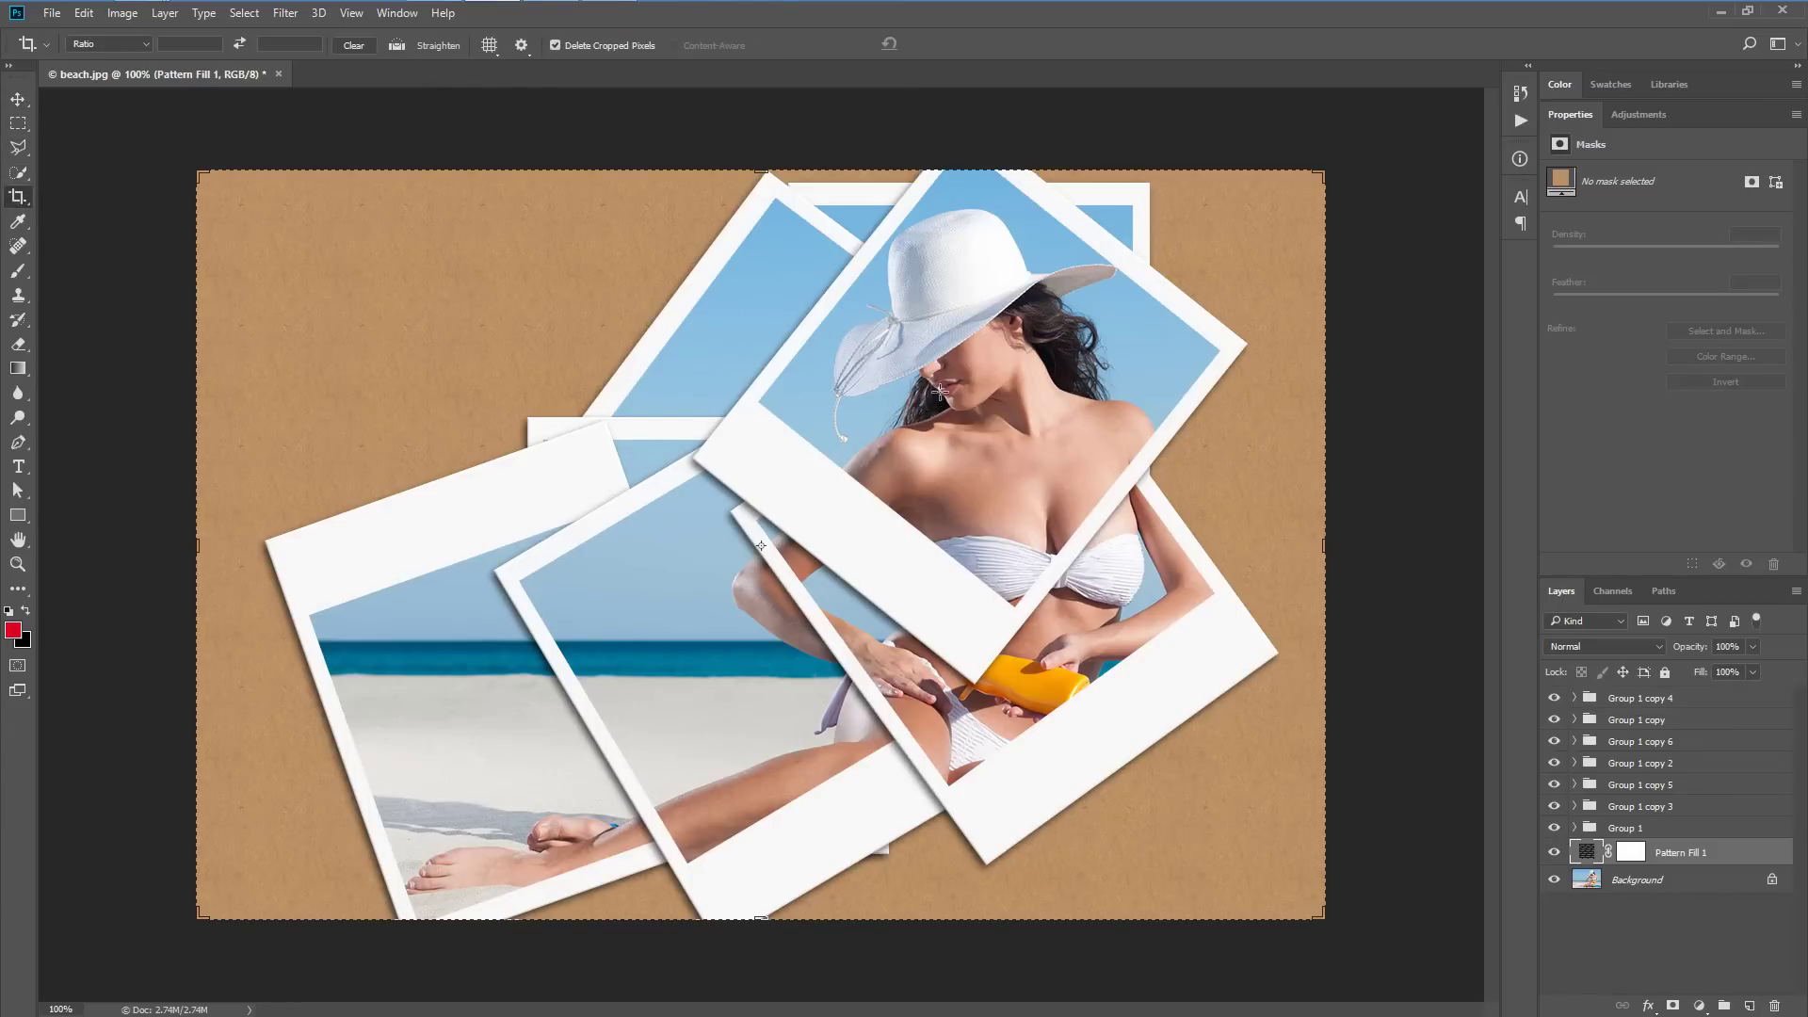
{"action": "key", "text": "ctrl+minus"}
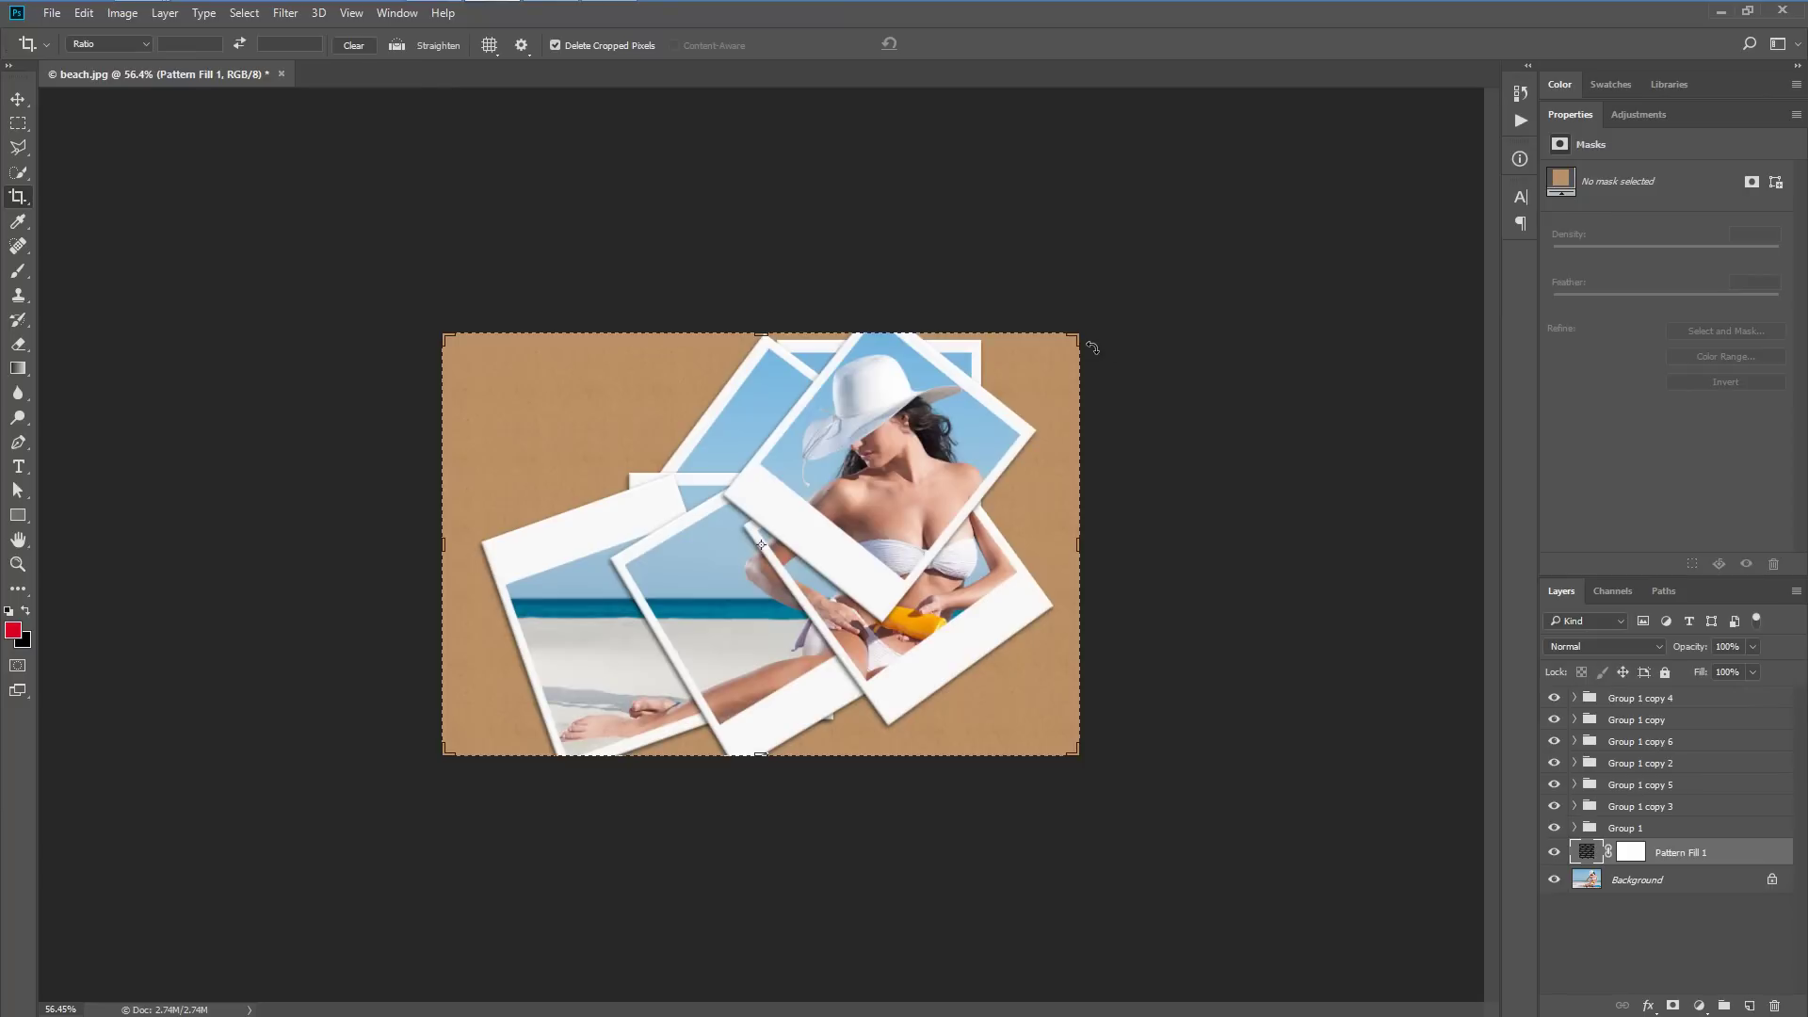
{"action": "left_click_drag", "start_coordinate": [1073, 337], "coordinate": [1139, 237]}
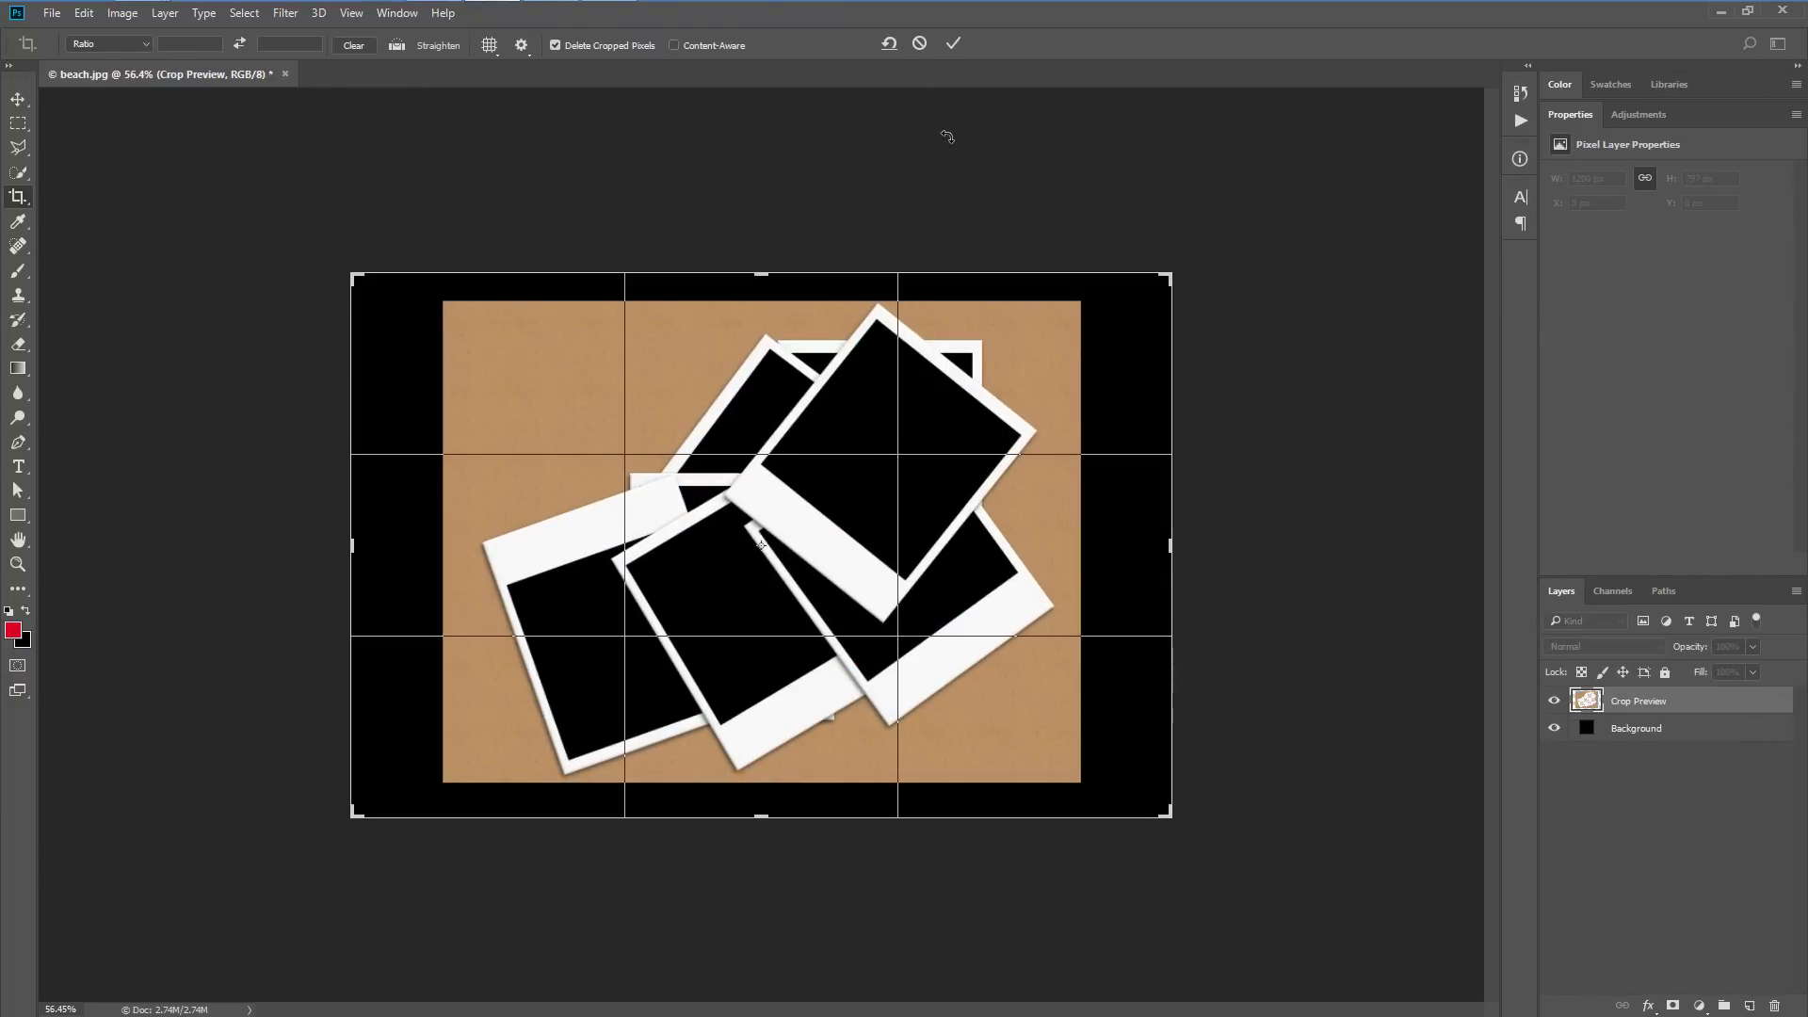
{"action": "left_click", "coordinate": [953, 44]}
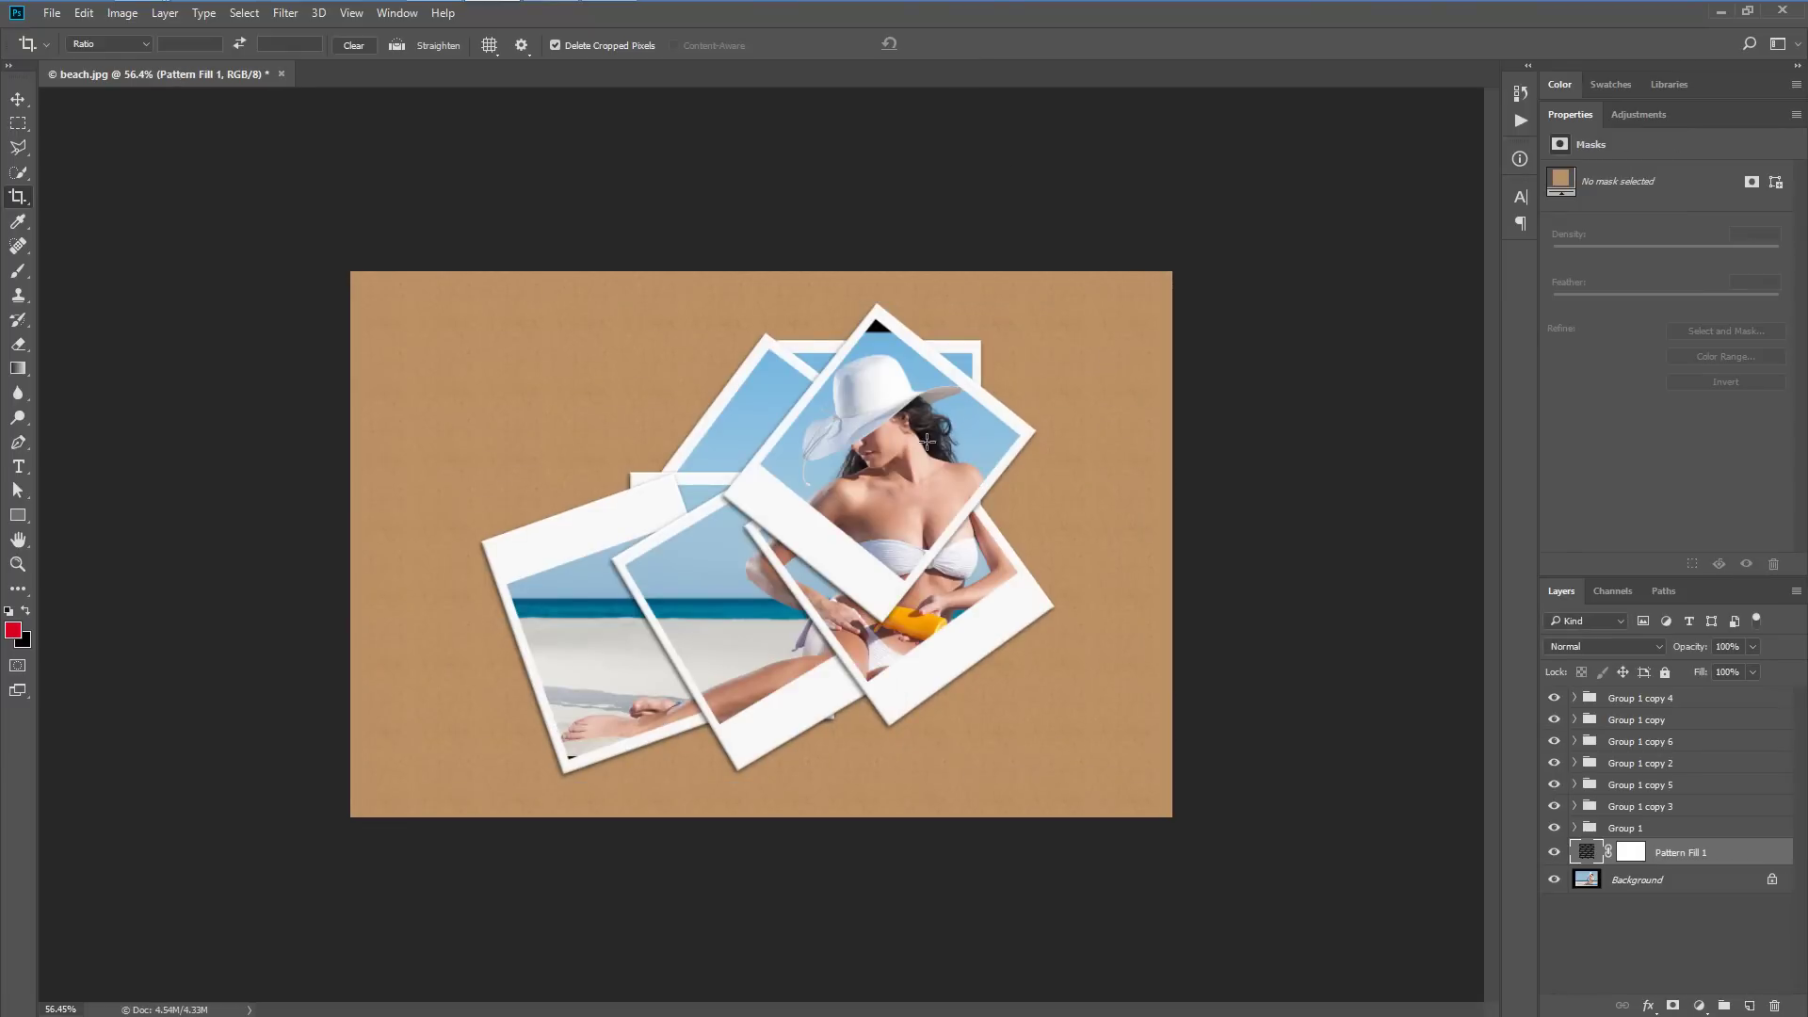
At 100% view, reposition the top polaroid slightly and nudge the bottom-left polaroid
{"action": "key", "text": "v"}
{"action": "key", "text": "ctrl+1"}
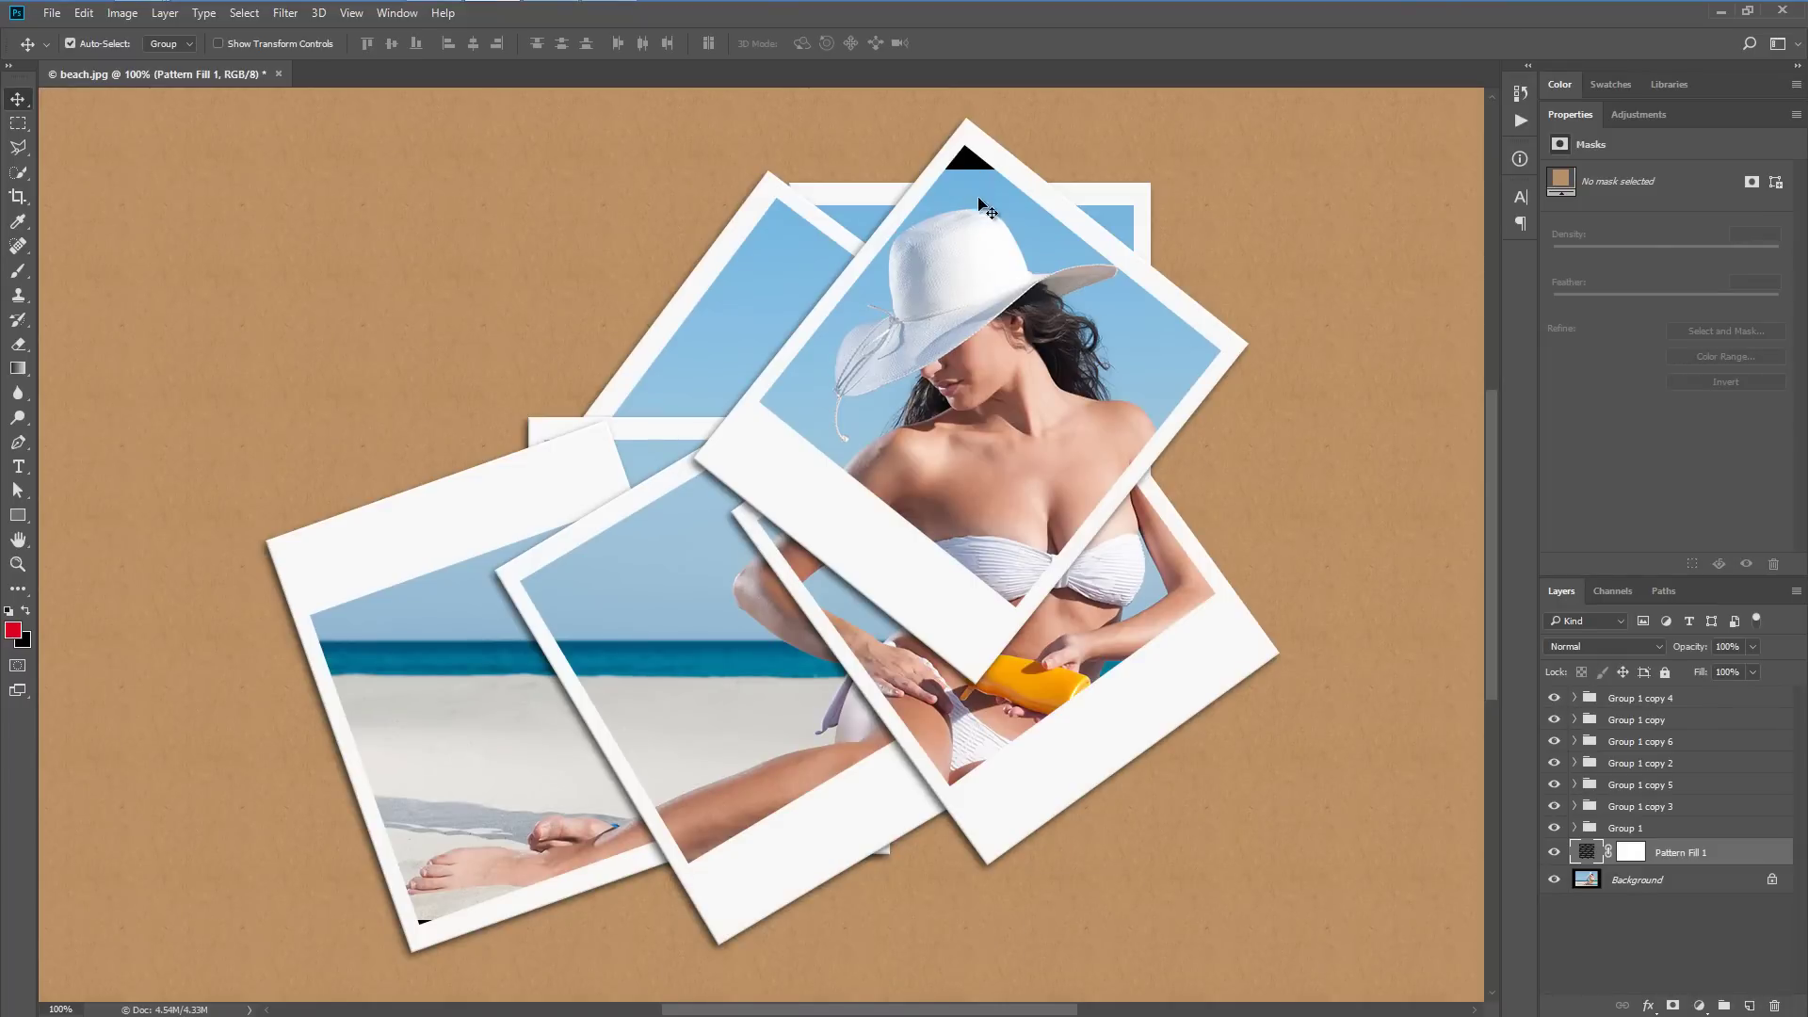
{"action": "left_click_drag", "start_coordinate": [980, 199], "coordinate": [996, 230]}
{"action": "mouse_move", "coordinate": [480, 802]}
{"action": "left_mouse_down"}
{"action": "mouse_move", "coordinate": [438, 871]}
{"action": "mouse_move", "coordinate": [456, 827]}
{"action": "left_mouse_up"}
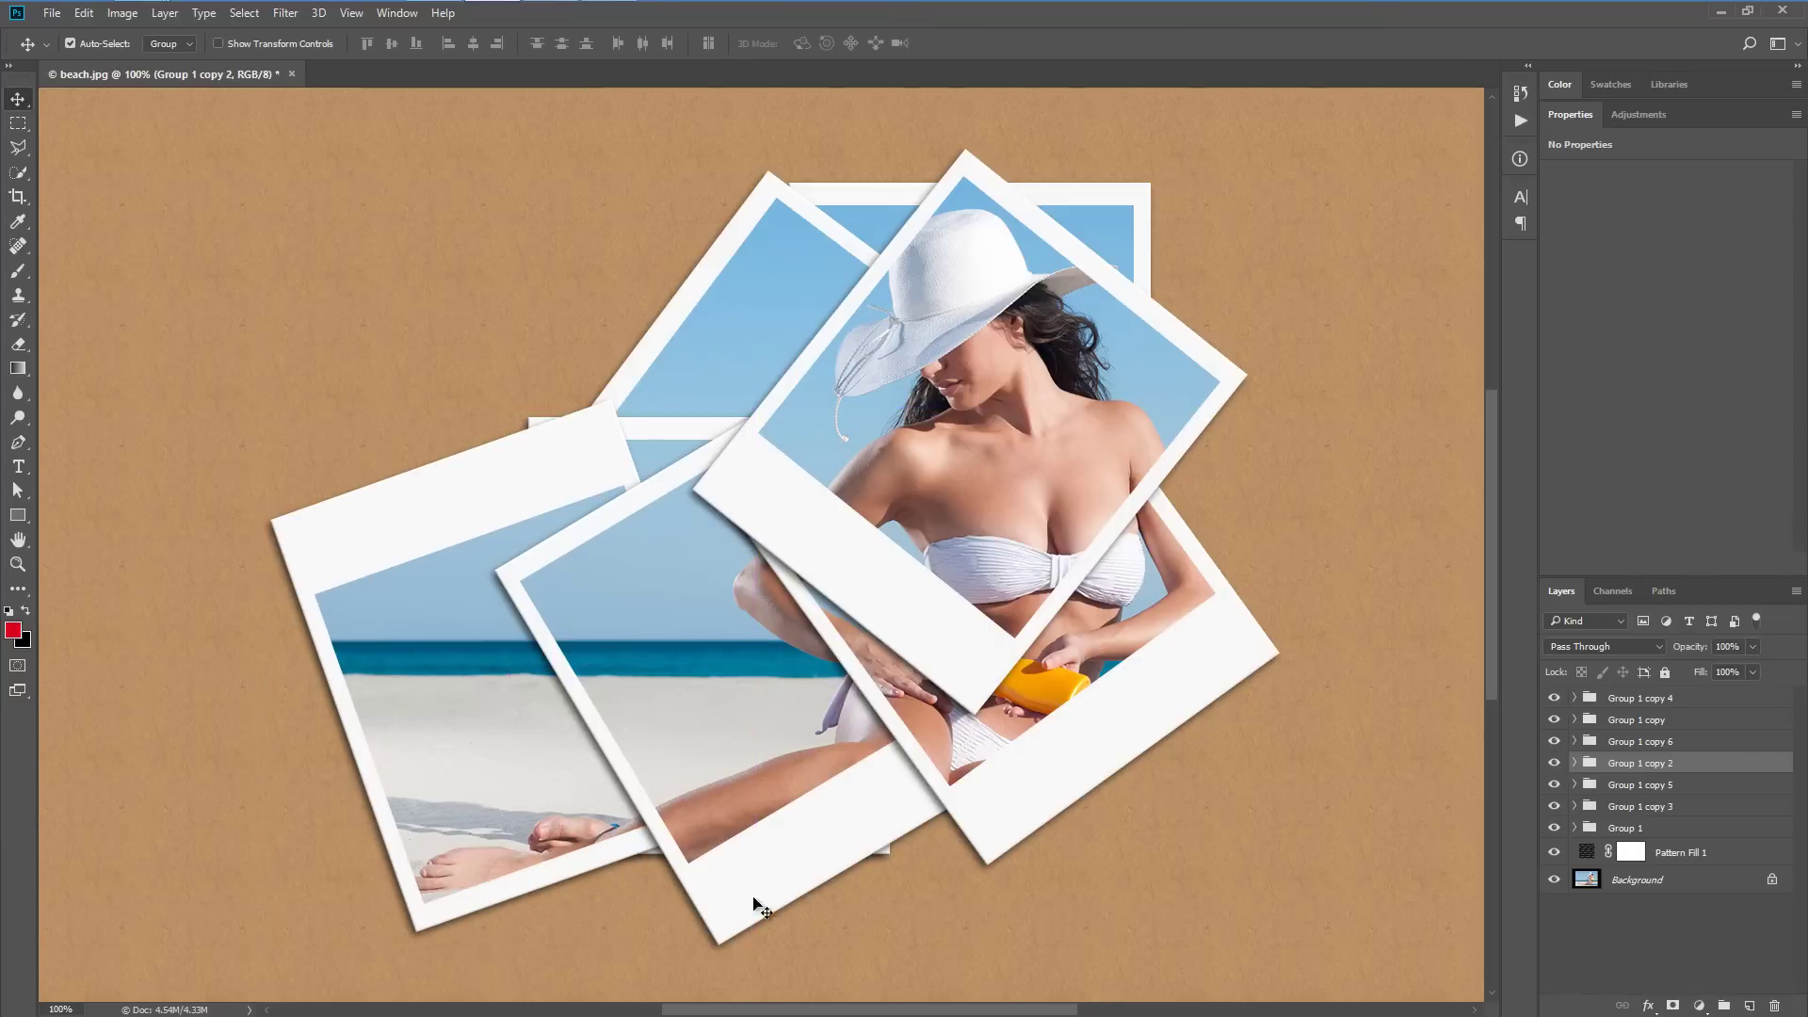